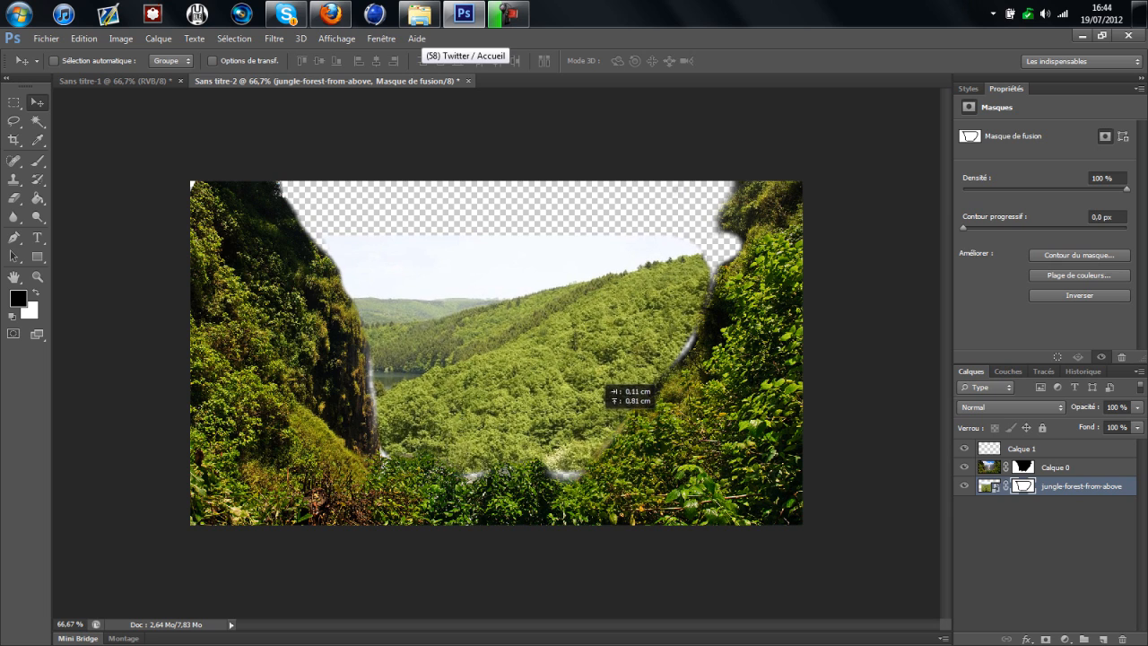
- Delete the Calque 0 and jungle-forest-from-above layers from Sans titre-2
ctrl+click(1080, 486)
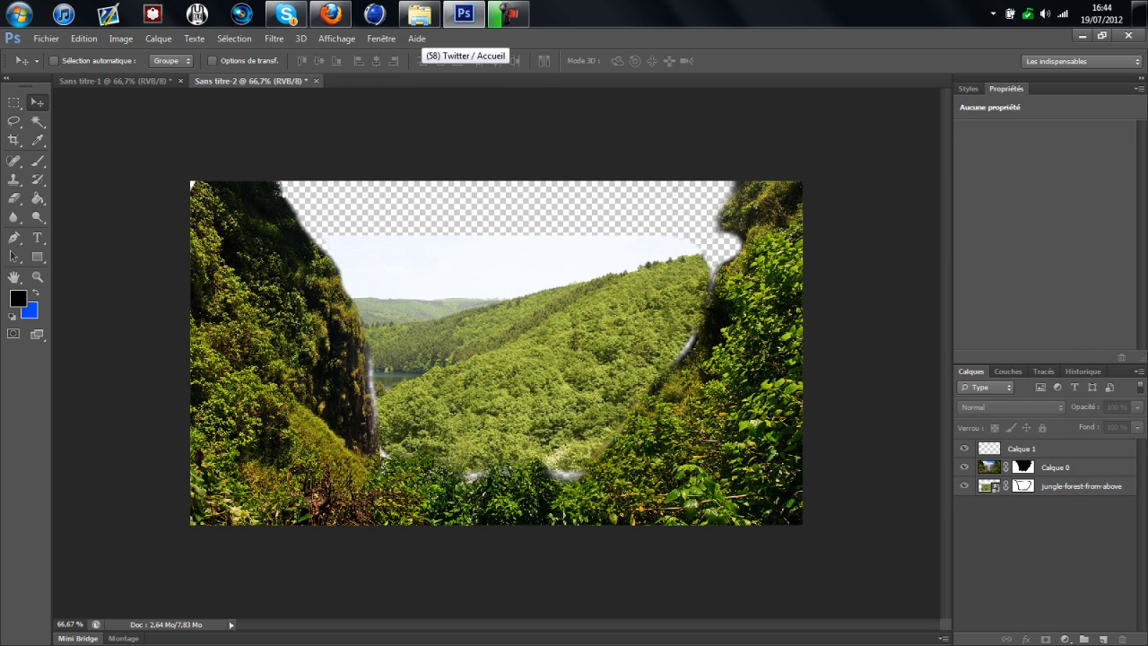
ctrl+click(1055, 467)
ctrl+click(1080, 486)
key(Delete)
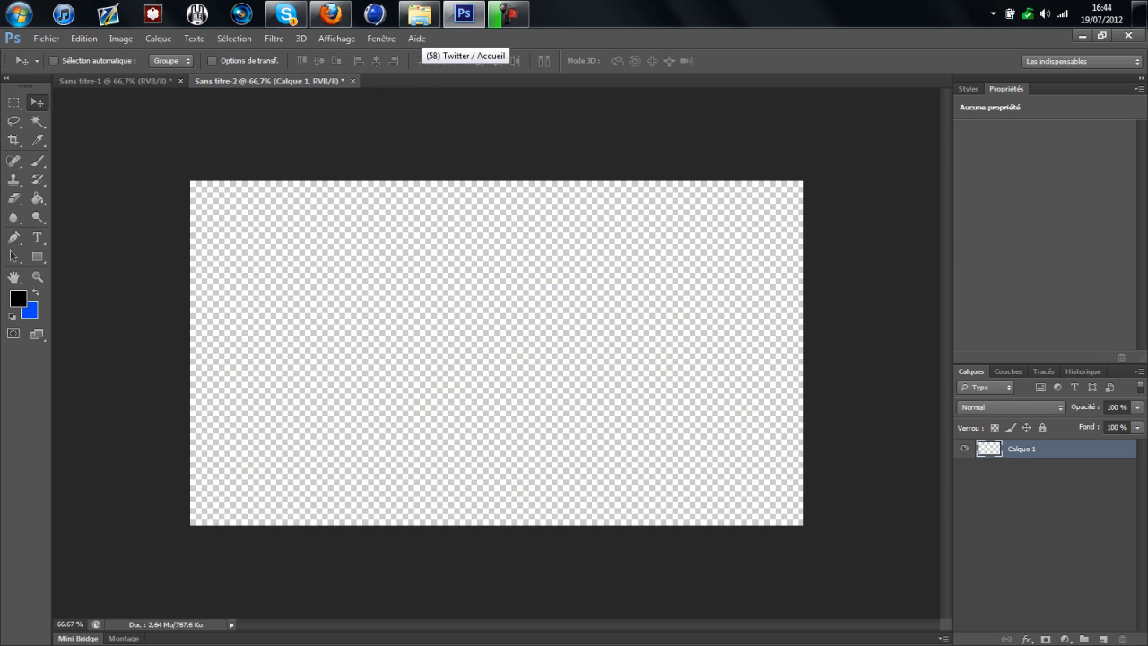
- Place the waterfall photo 02174_gazeduponbyangelsintheirflight_1920x1080 from the Landscapes folder into Sans titre-2
click(419, 13)
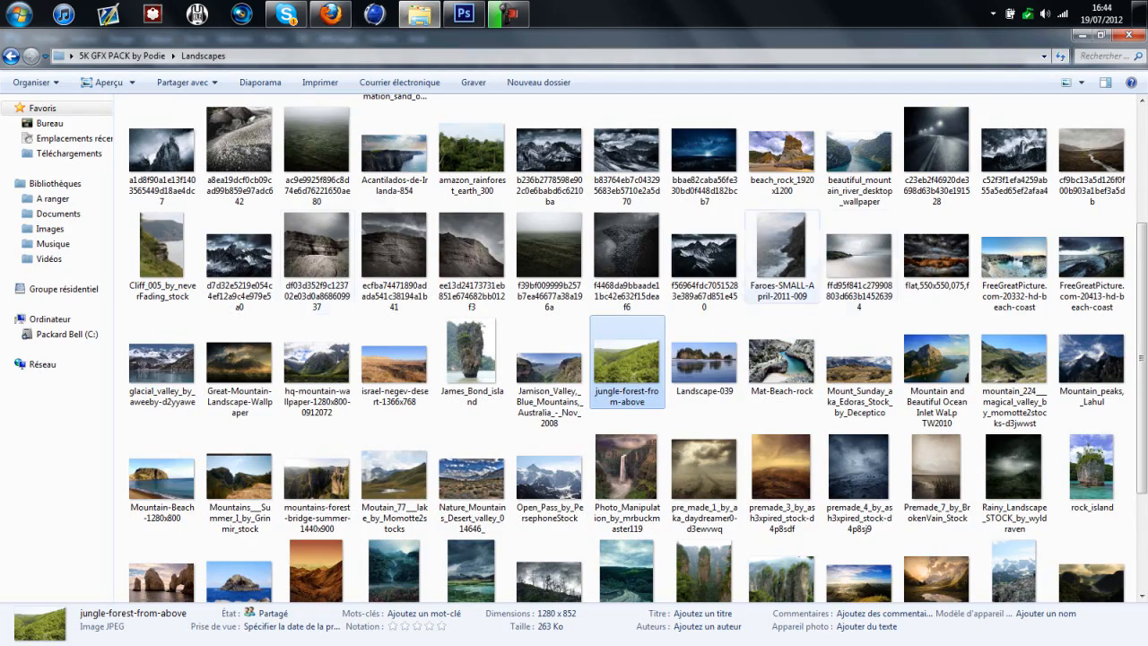
drag(1141, 357, 1141, 242)
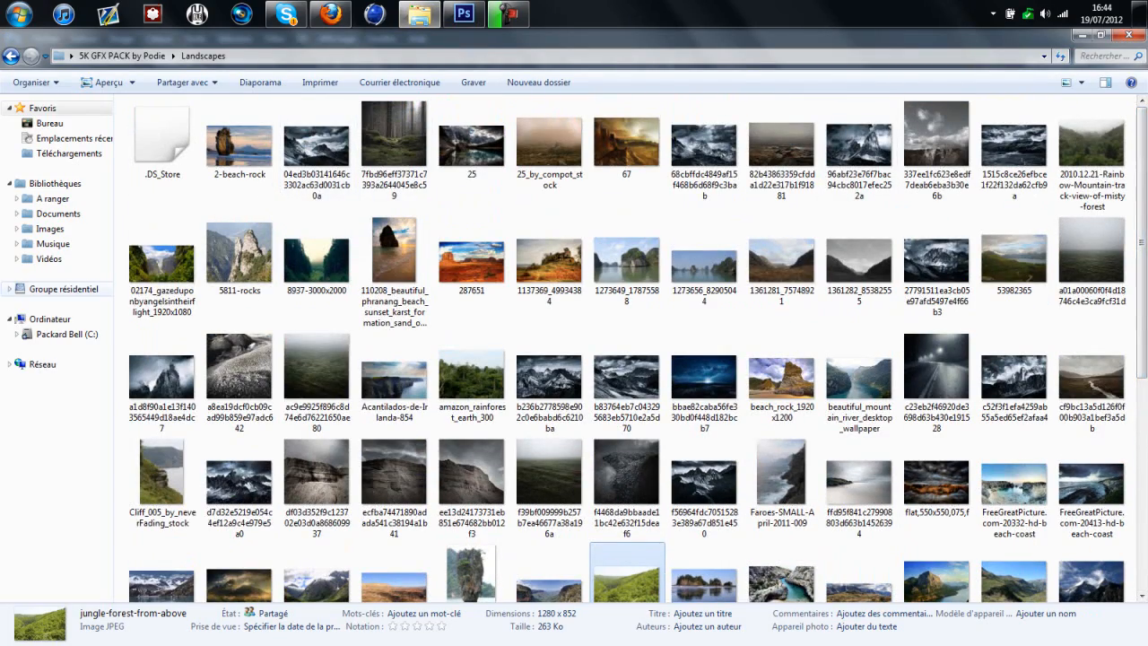
click(63, 289)
click(11, 55)
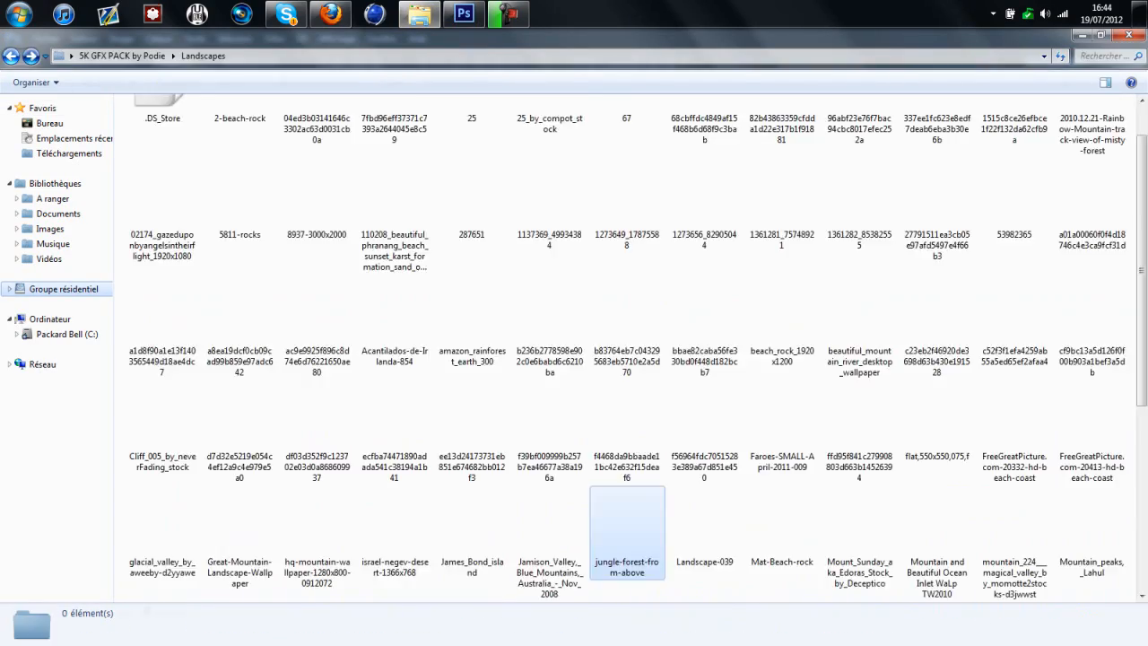
drag(162, 210, 496, 352)
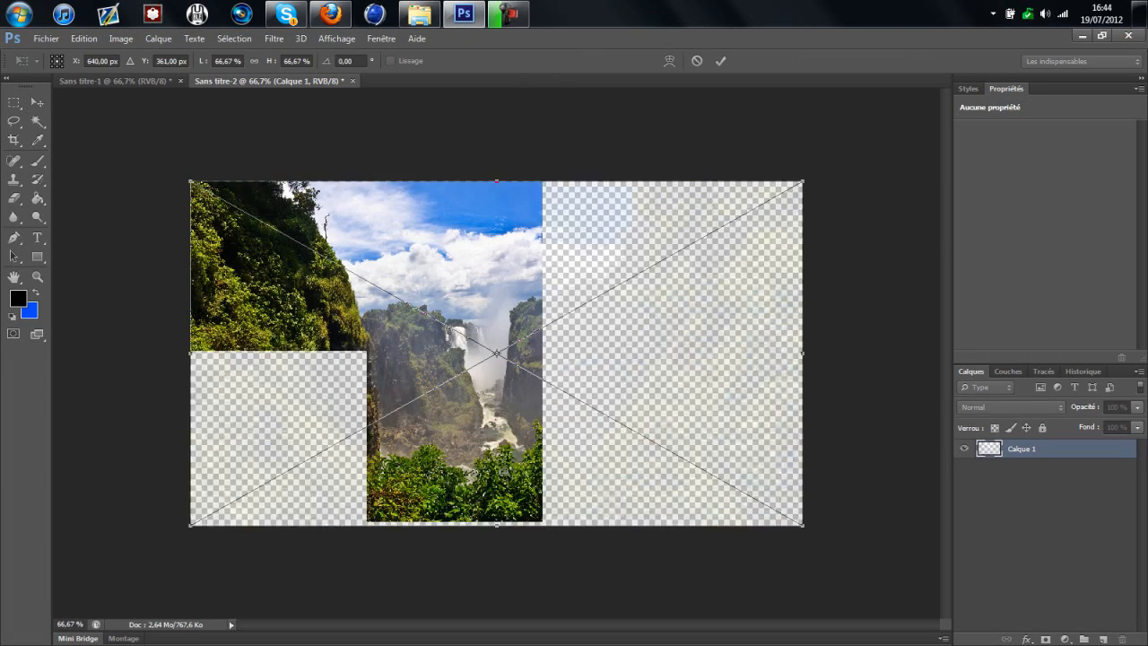
key(Return)
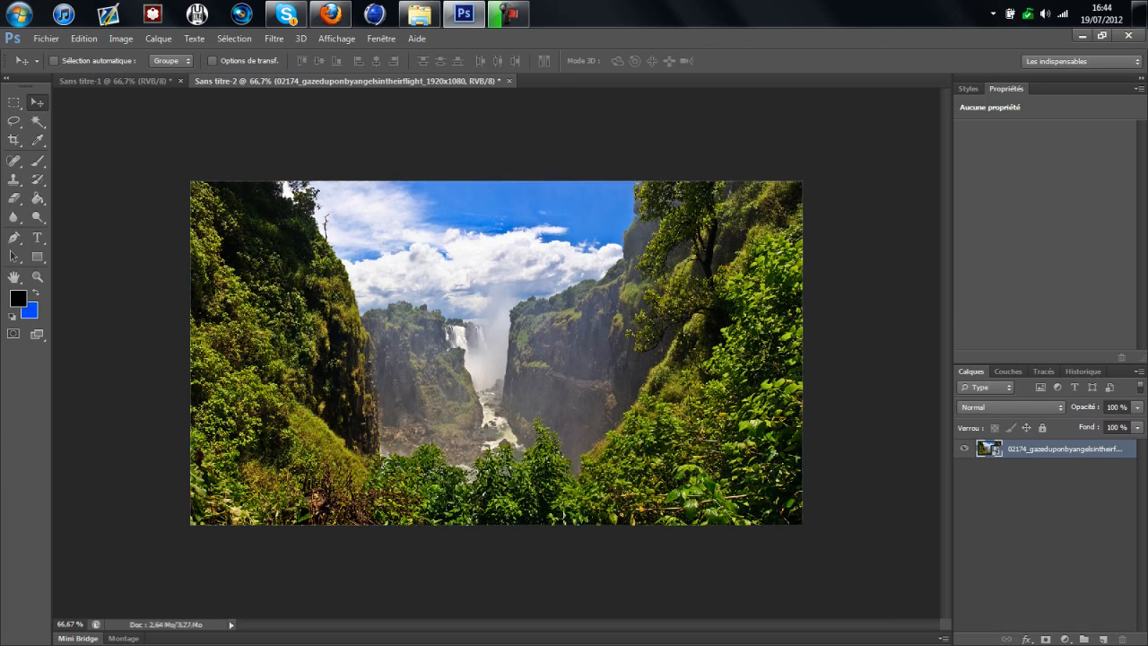
- Close Sans titre-2 without saving and create a new 1280 x 720 pixel RGB document at 72 pixels per inch with a white background
click(508, 81)
click(576, 274)
click(45, 38)
click(63, 54)
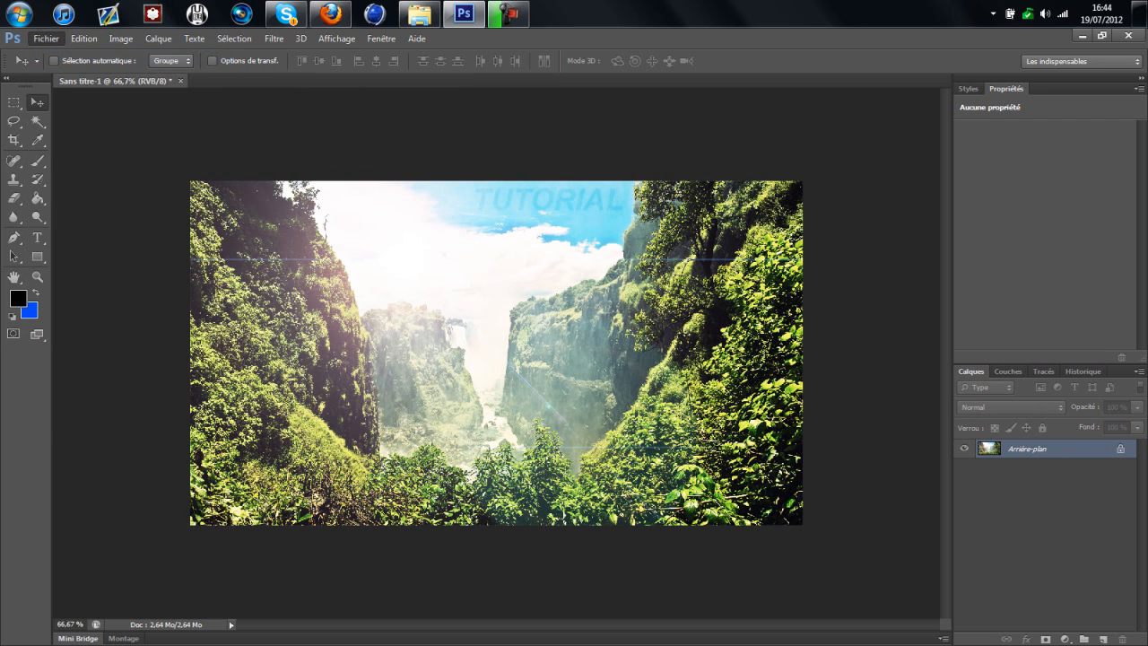
click(486, 218)
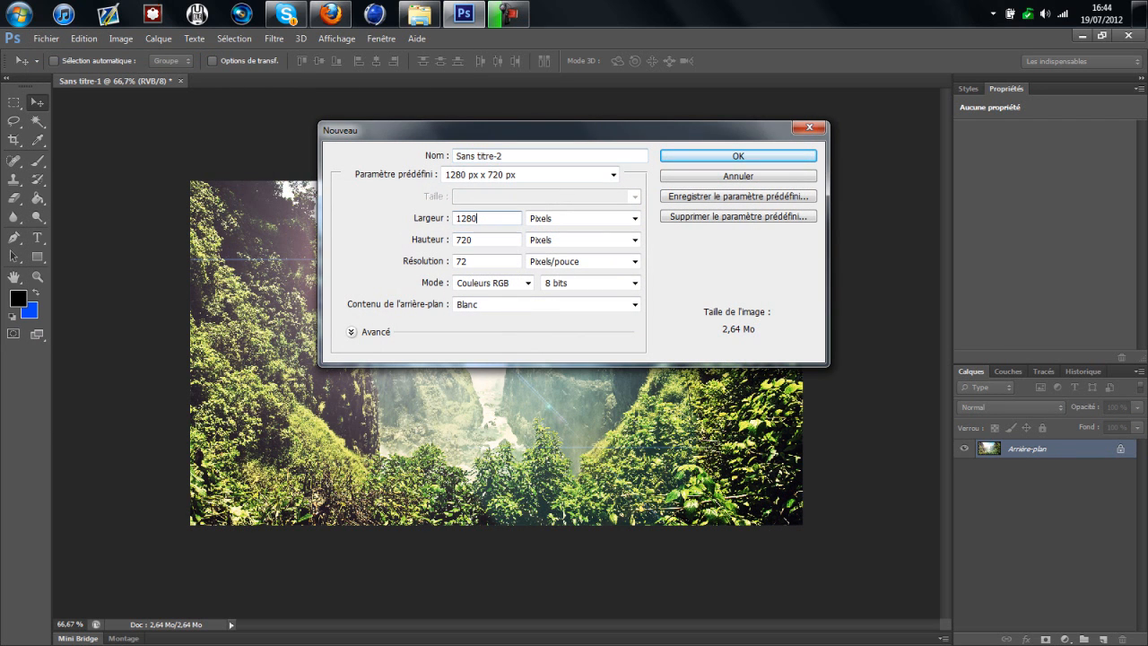
key(Return)
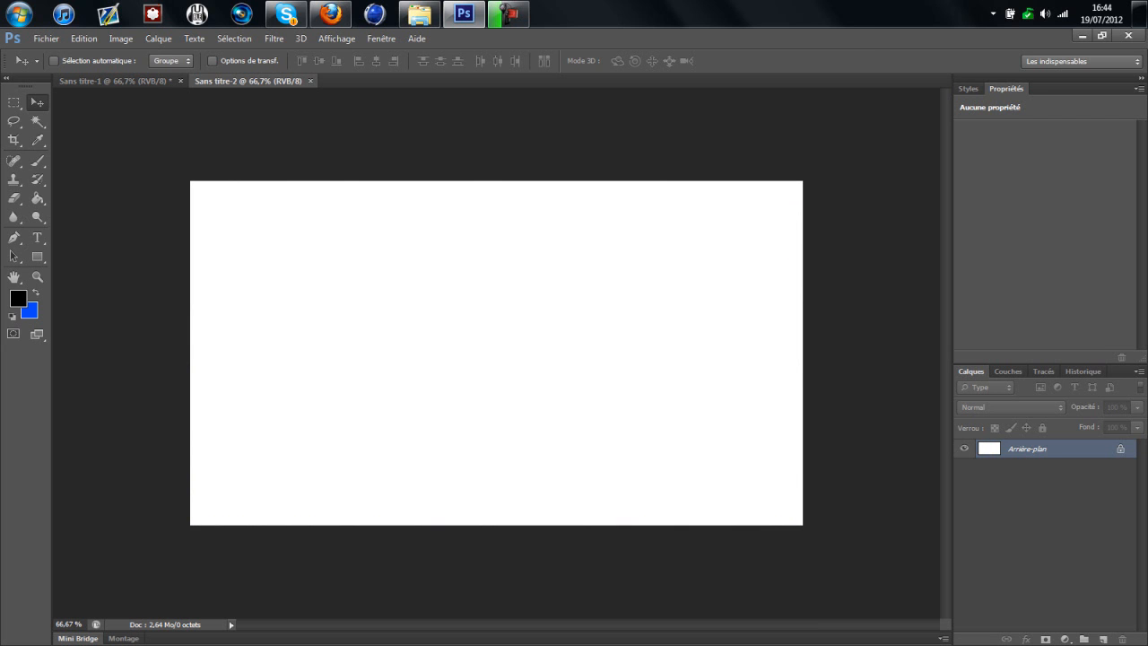
- Add an empty layer to the new document and delete its white background layer
click(1103, 639)
click(1031, 468)
key(Delete)
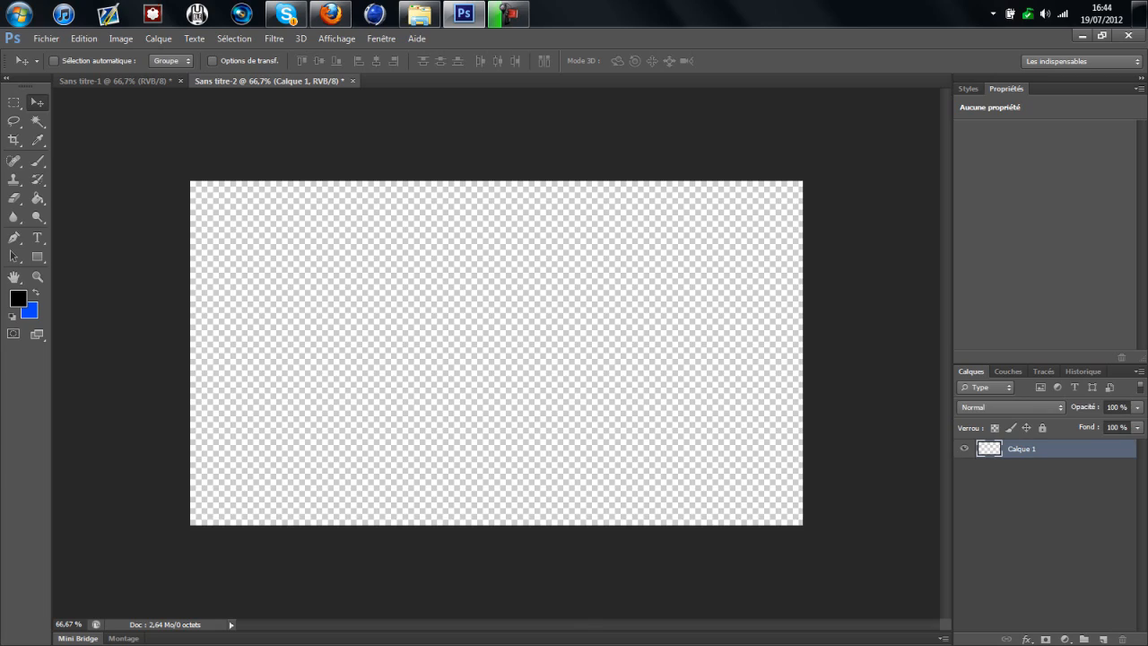
- Place 02174_gazeduponbyangelsintheirflight_1920x1080 from the Landscapes folder into the new document
click(420, 13)
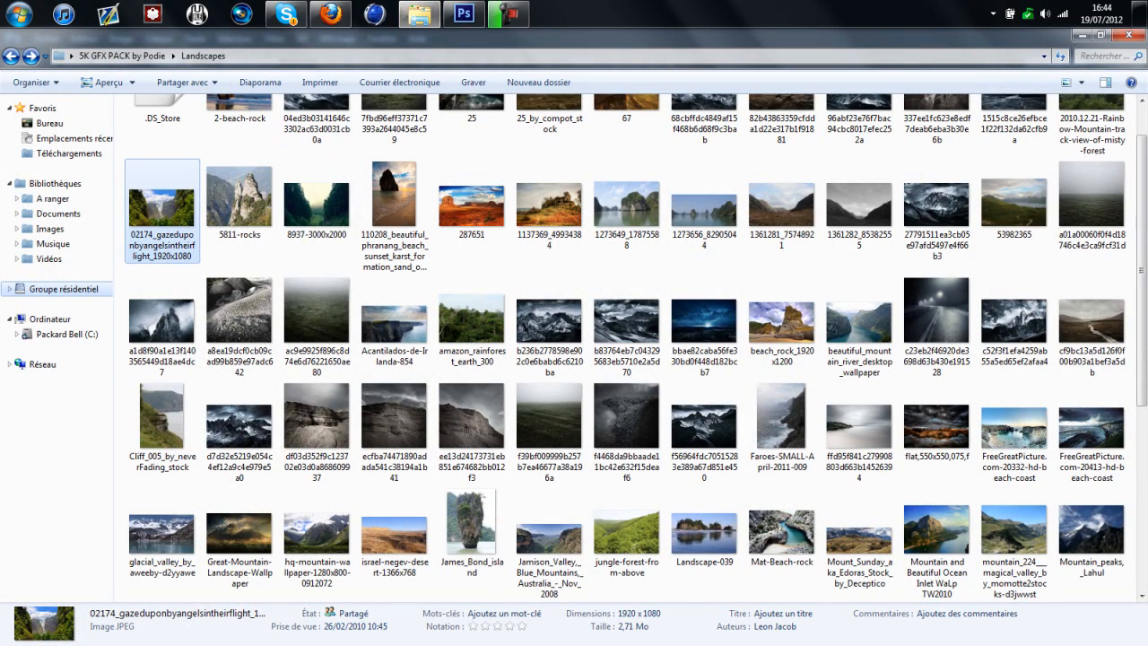
drag(161, 208, 496, 352)
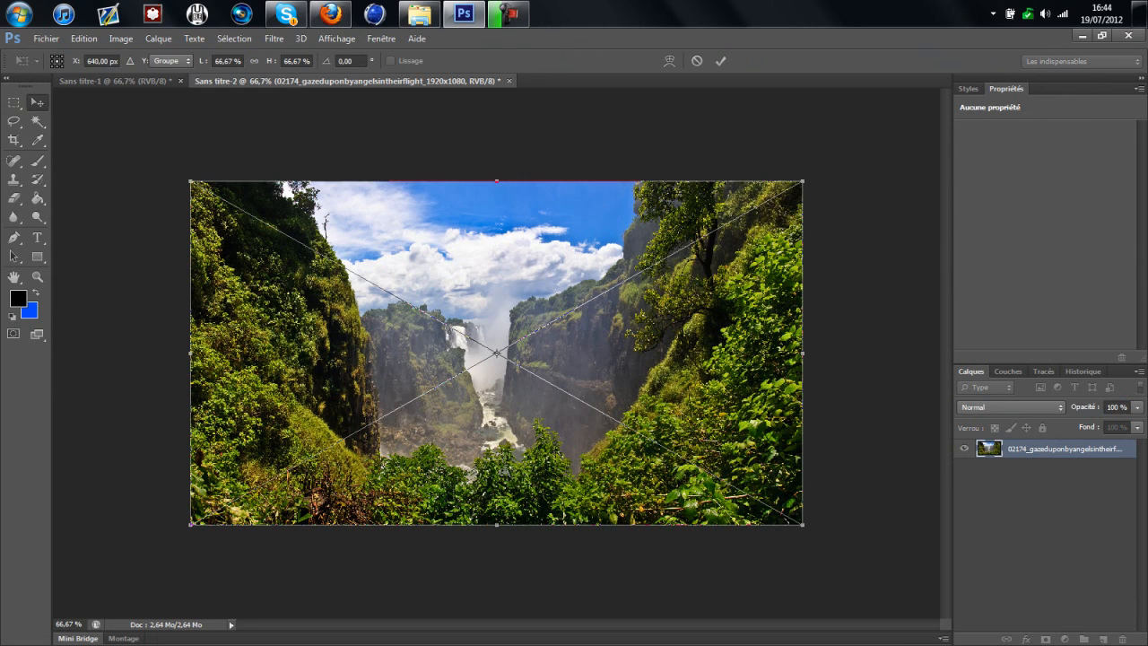
key(Return)
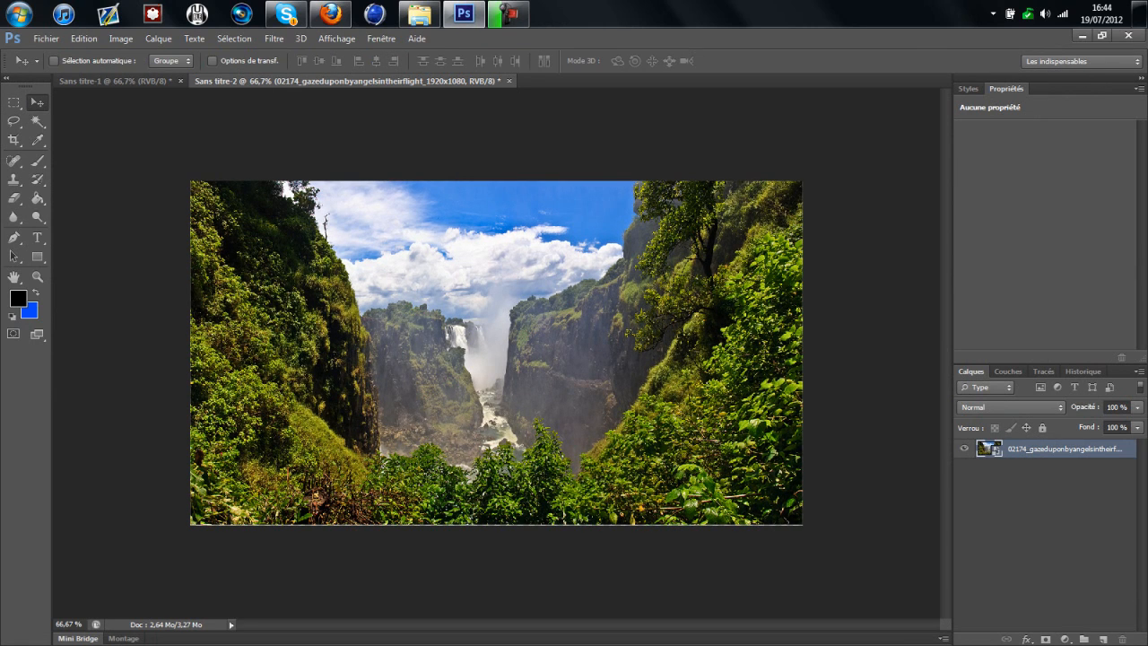
- Stretch the placed waterfall photo slightly with Free Transform to cover the thin gaps at the canvas edges
key(ctrl+t)
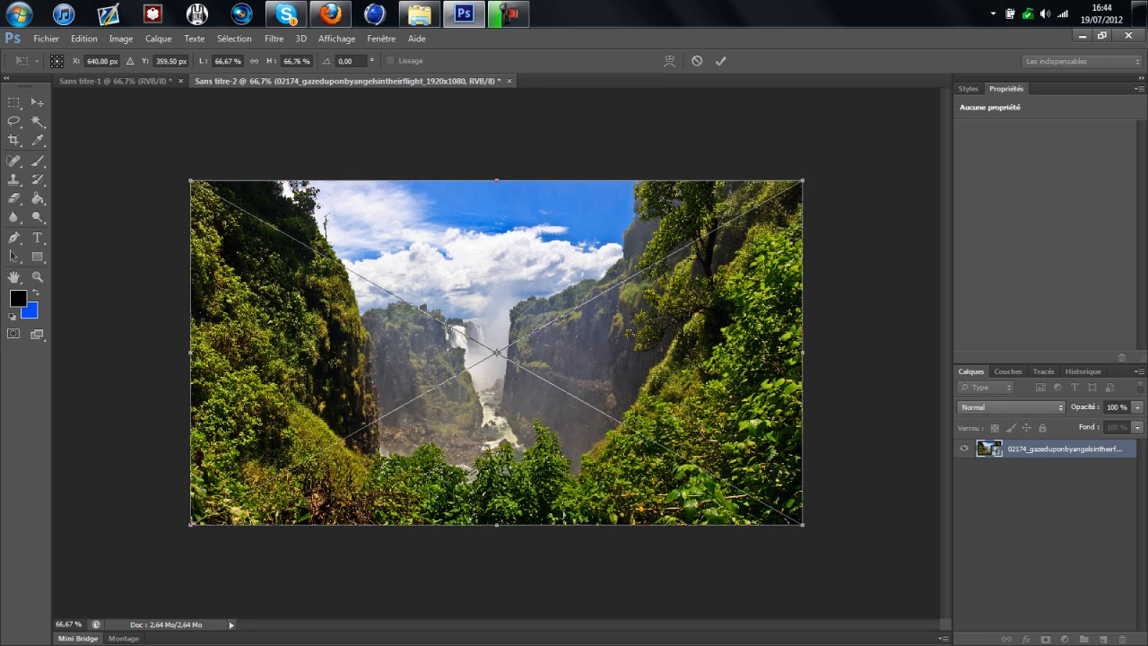
key(Return)
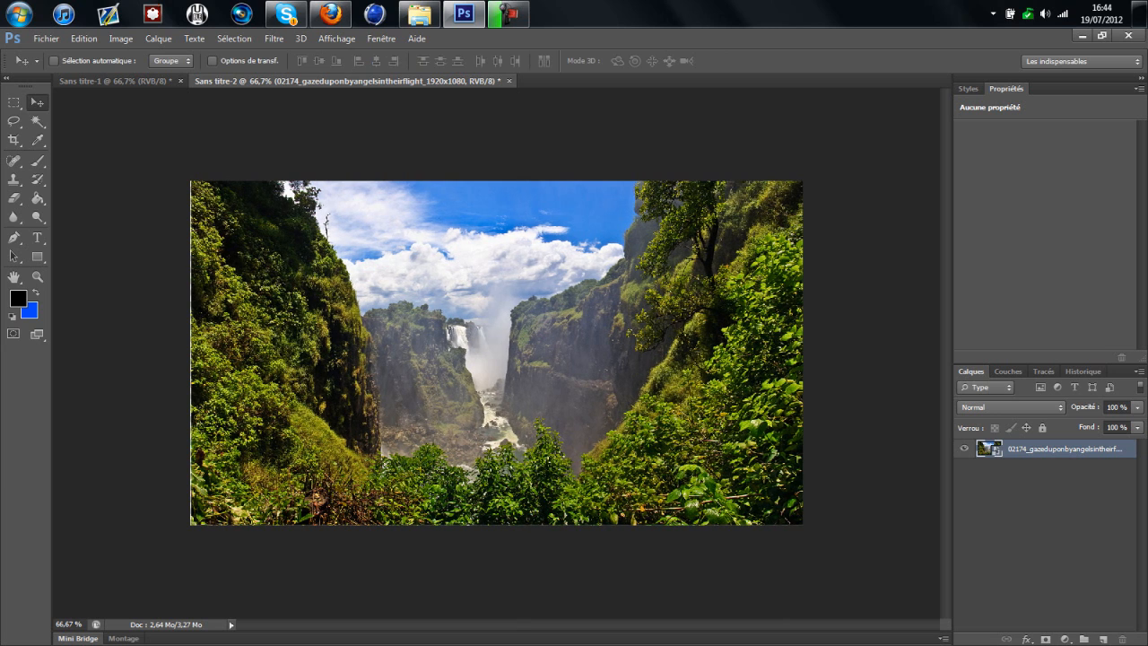
key(t)
key(ctrl+t)
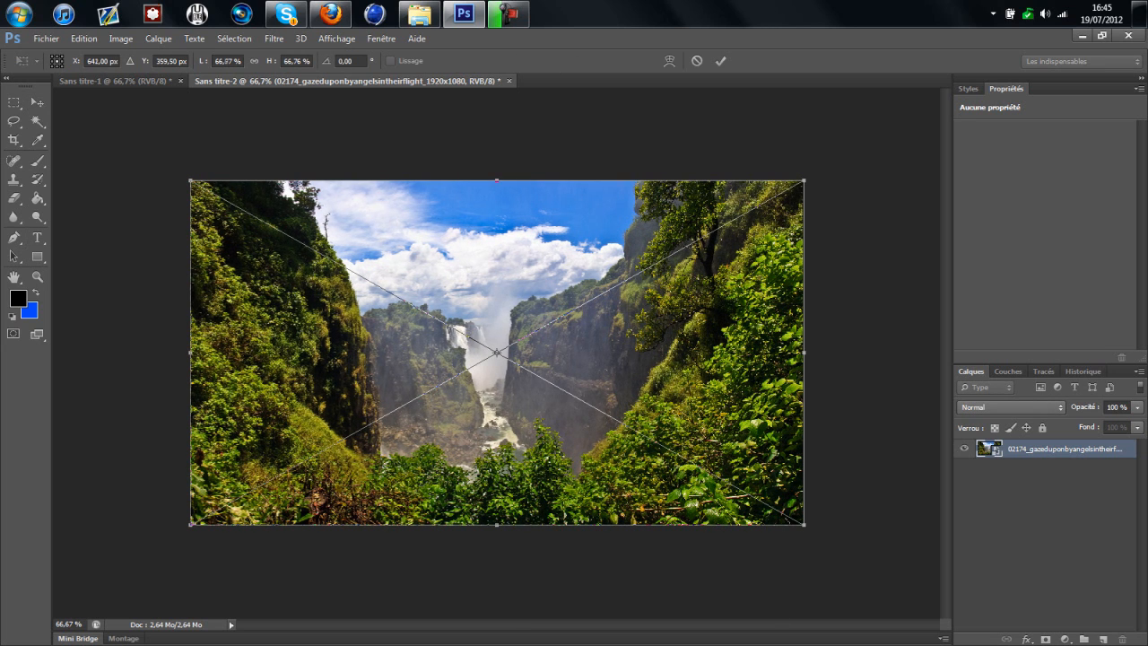
key(Return)
key(v)
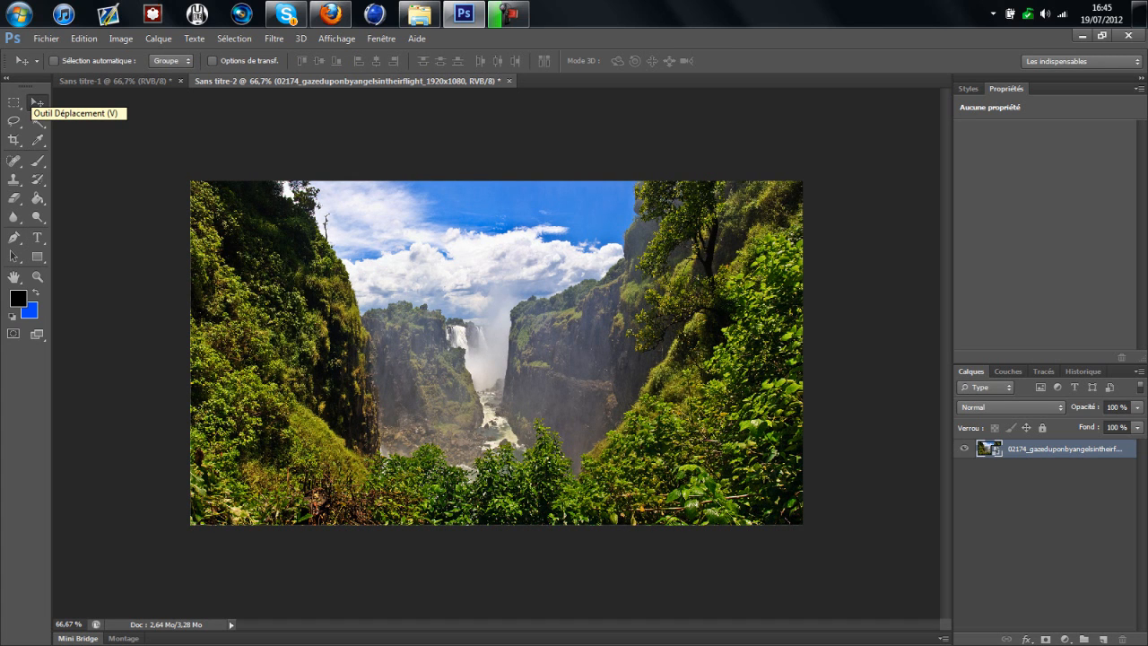
click(115, 81)
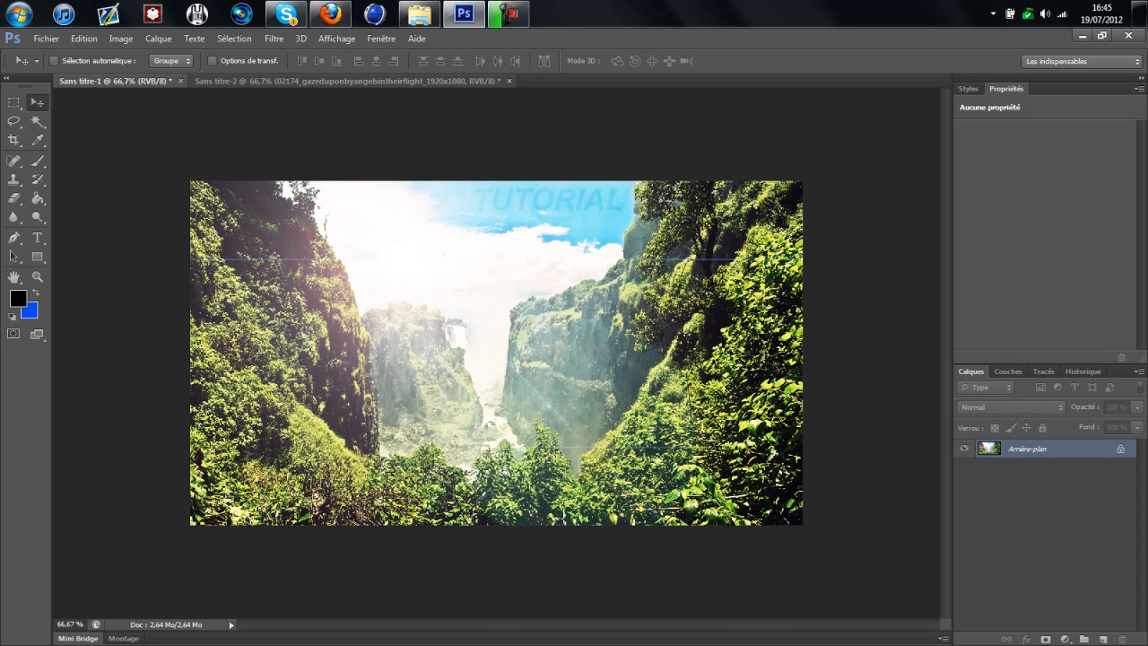
click(345, 81)
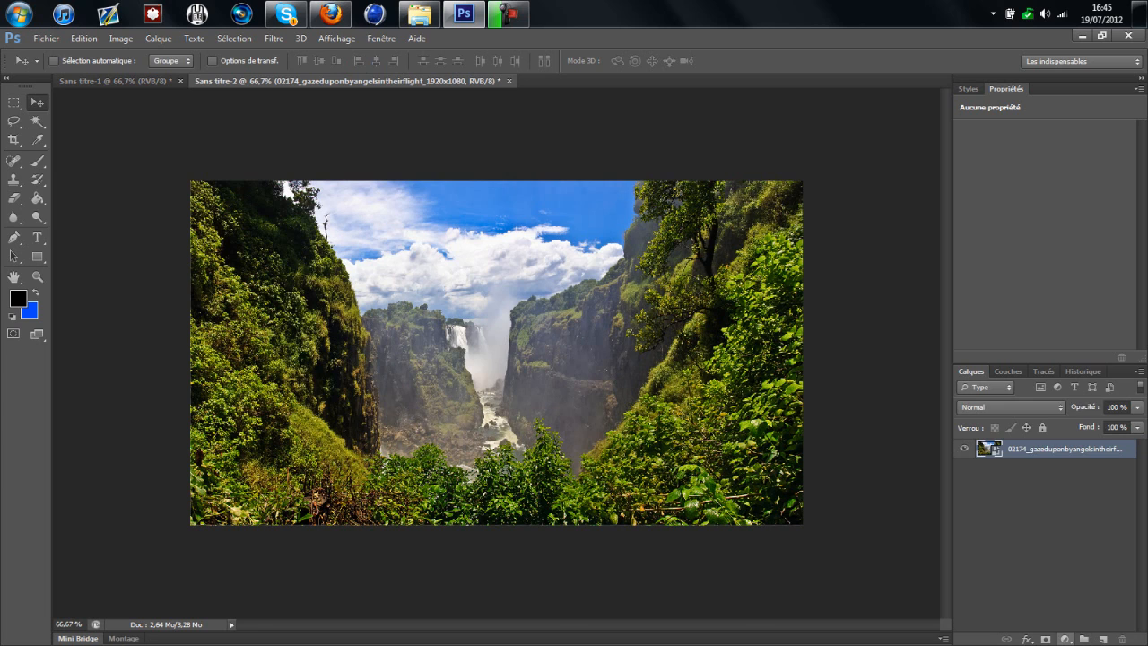
click(1064, 638)
click(1064, 638)
click(1065, 639)
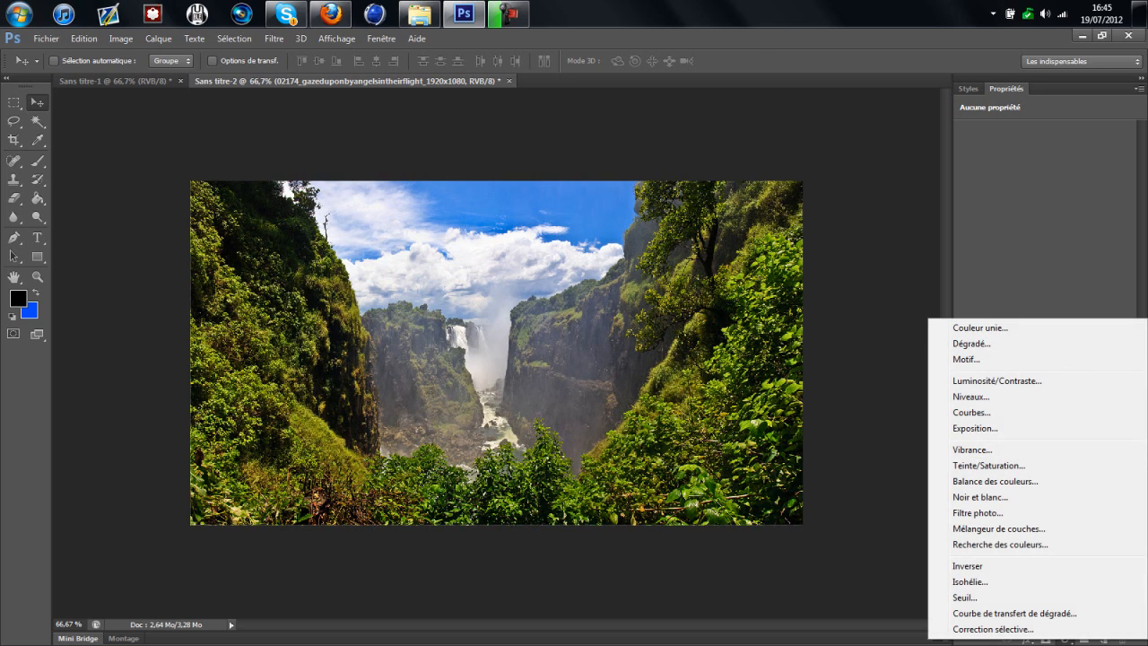
key(Escape)
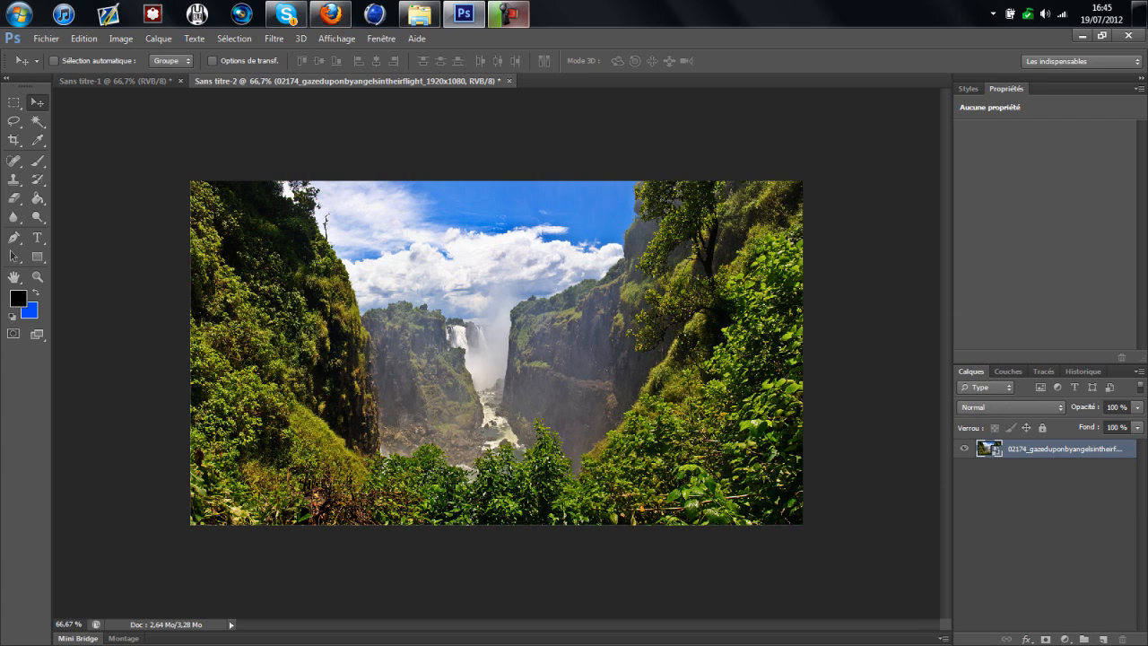
click(507, 13)
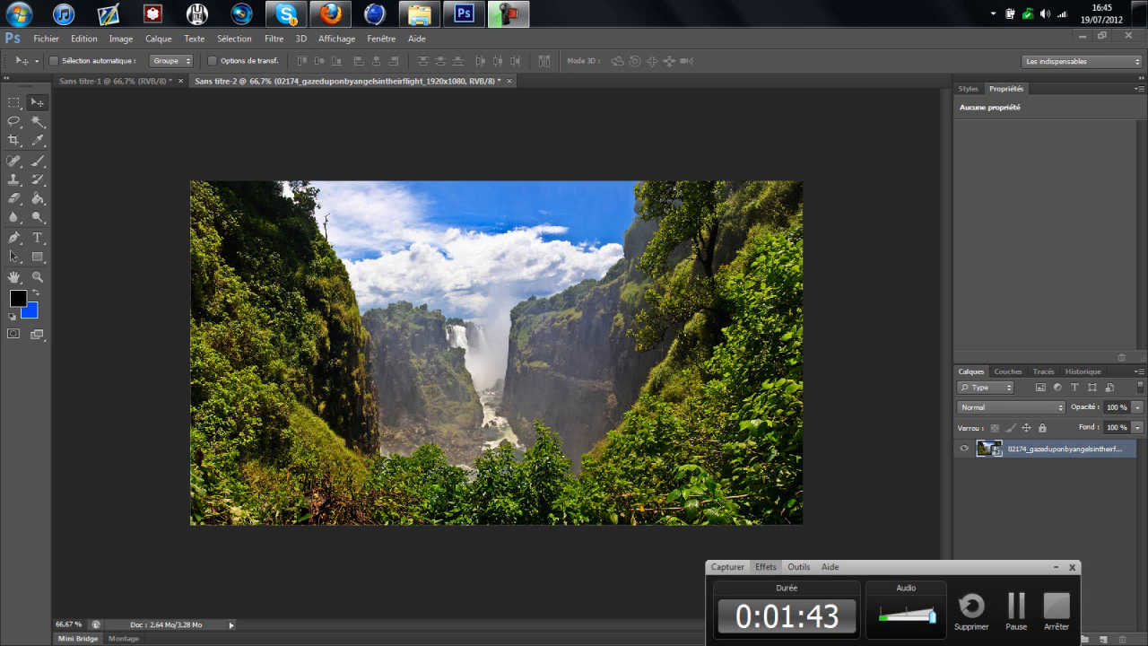
click(765, 567)
click(765, 567)
click(1055, 566)
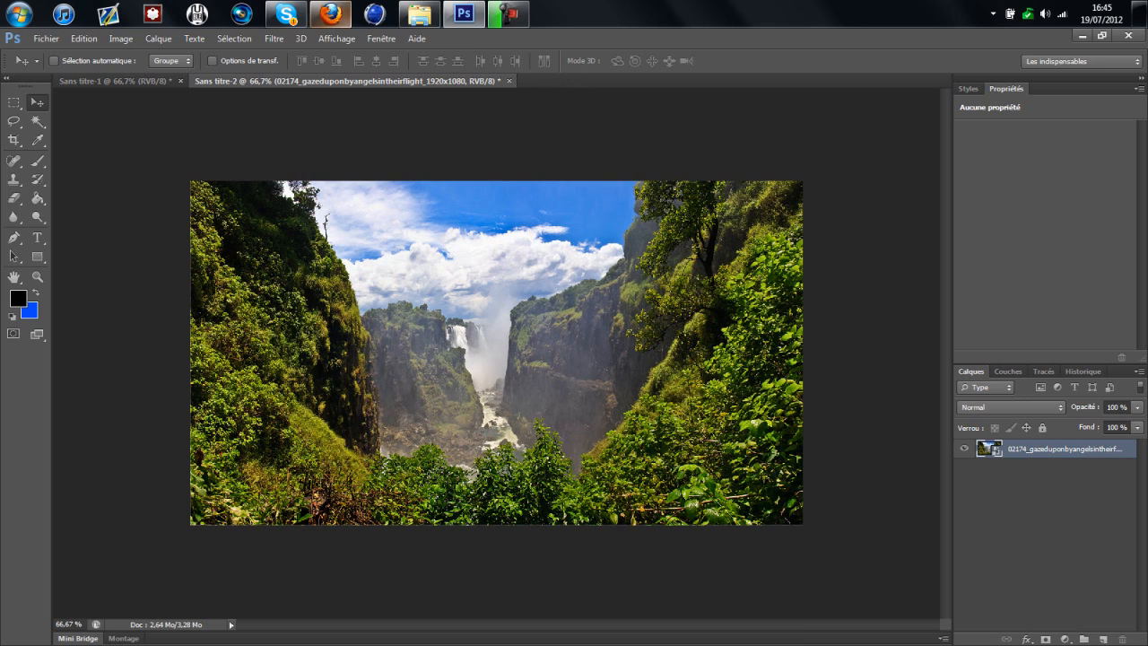
click(507, 13)
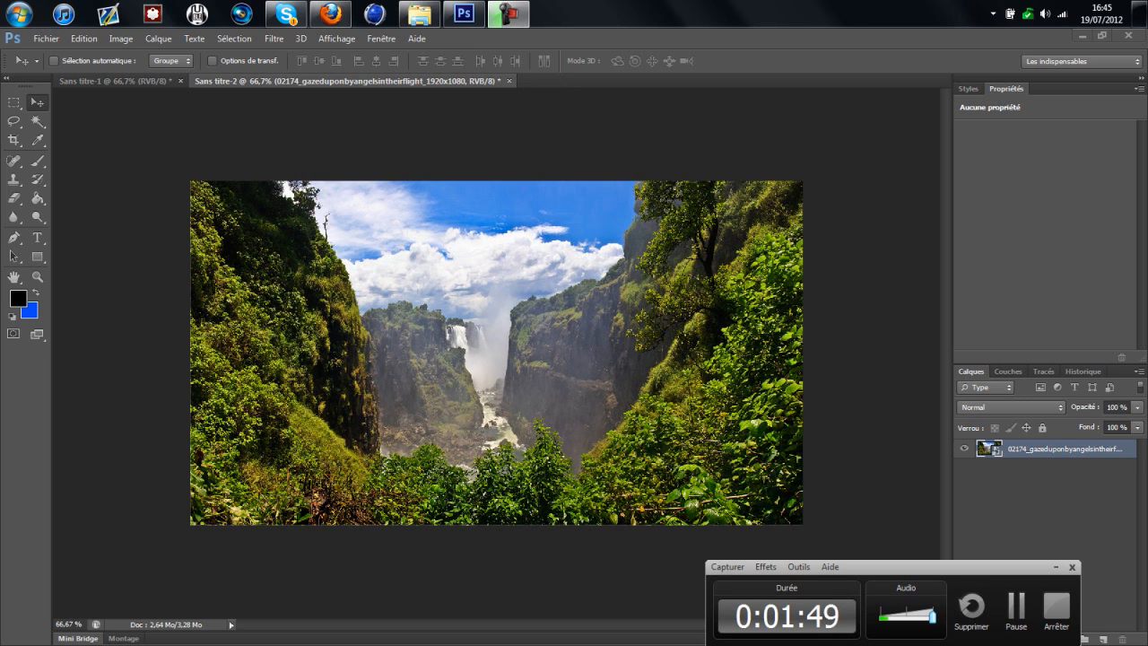
click(1055, 566)
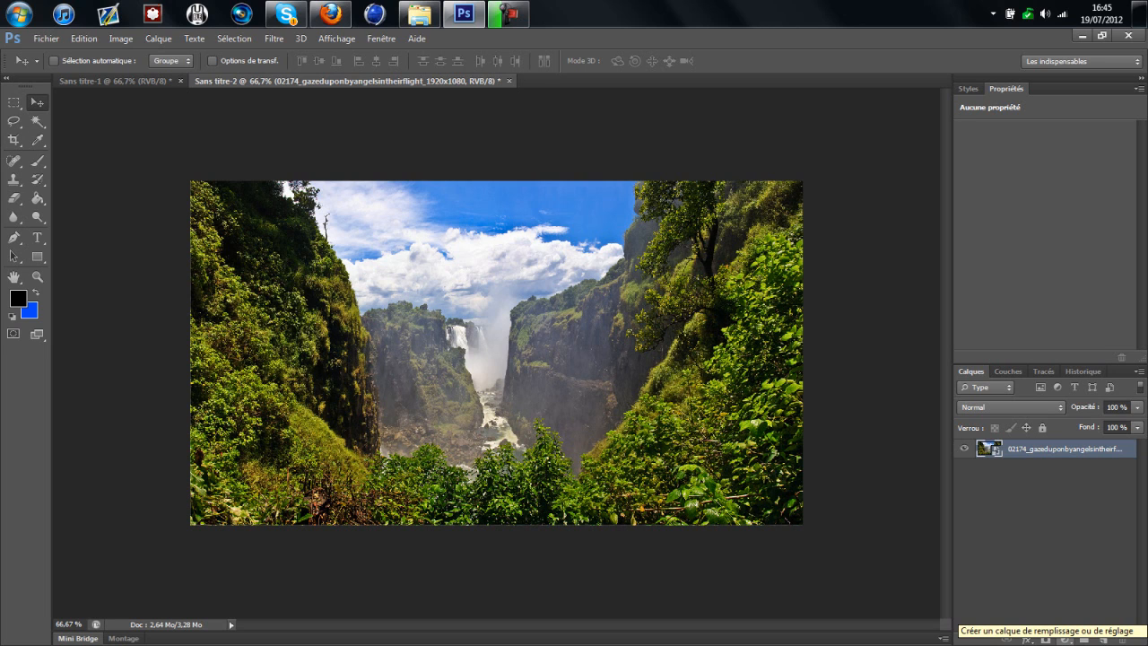
- Add a gradient map adjustment layer (Courbe de transfert de dégradé) above the waterfall photo
click(1064, 638)
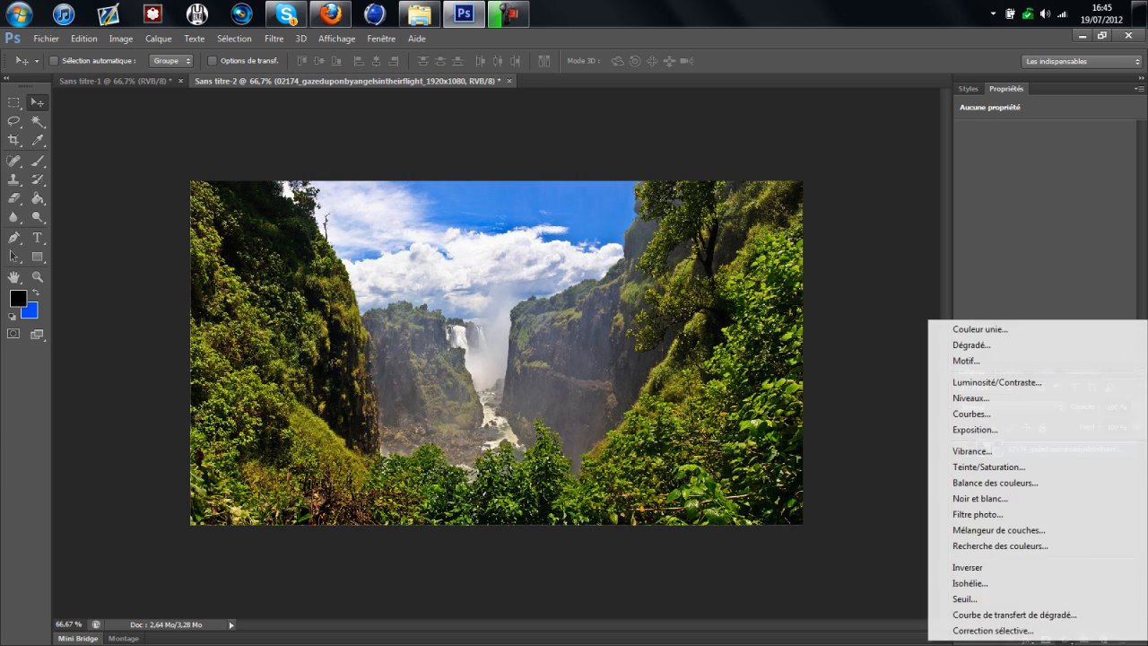
click(1013, 614)
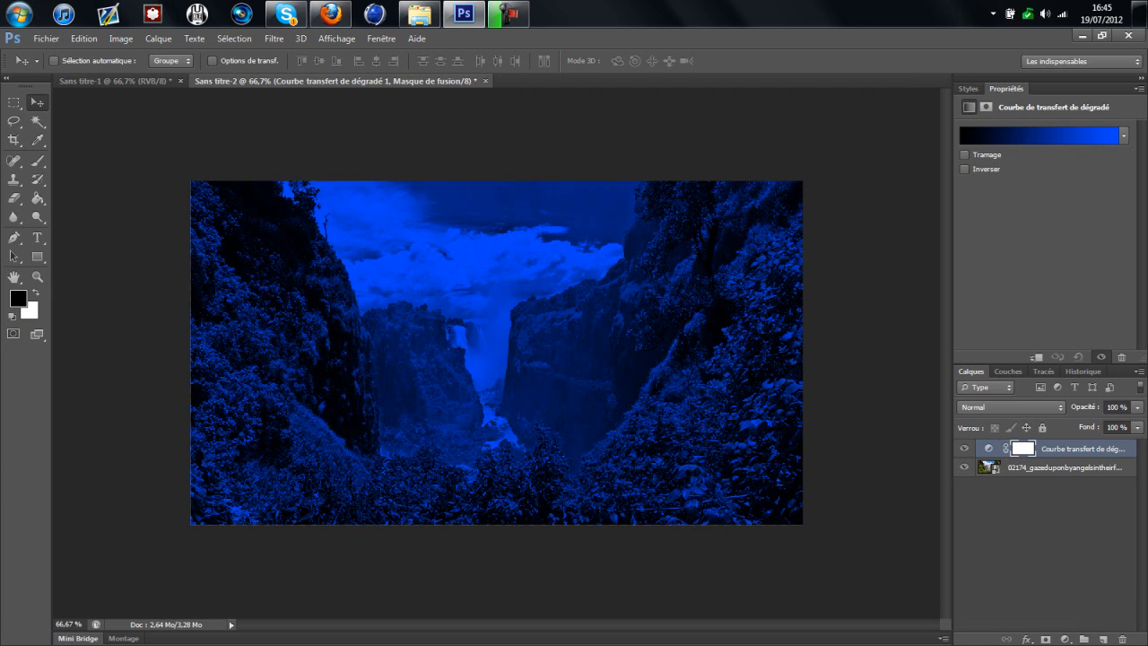
click(1123, 135)
click(1123, 135)
- Hide the gradient map, swap the foreground and background colours back and forth with the photo layer selected, and show the gradient map again
click(963, 447)
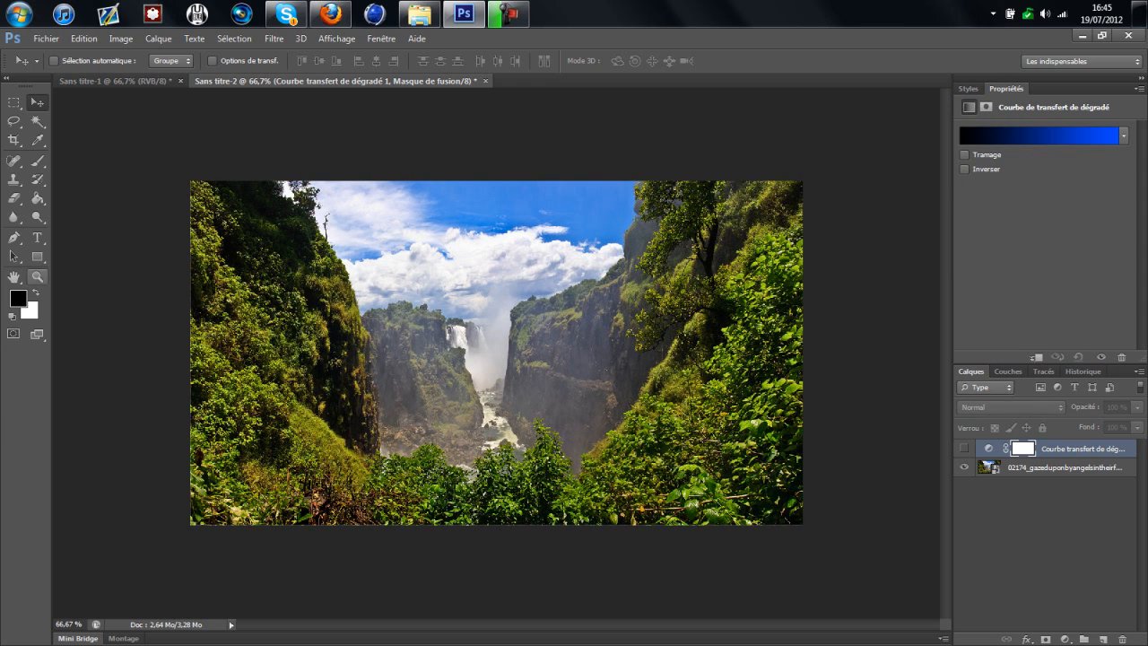
click(1064, 467)
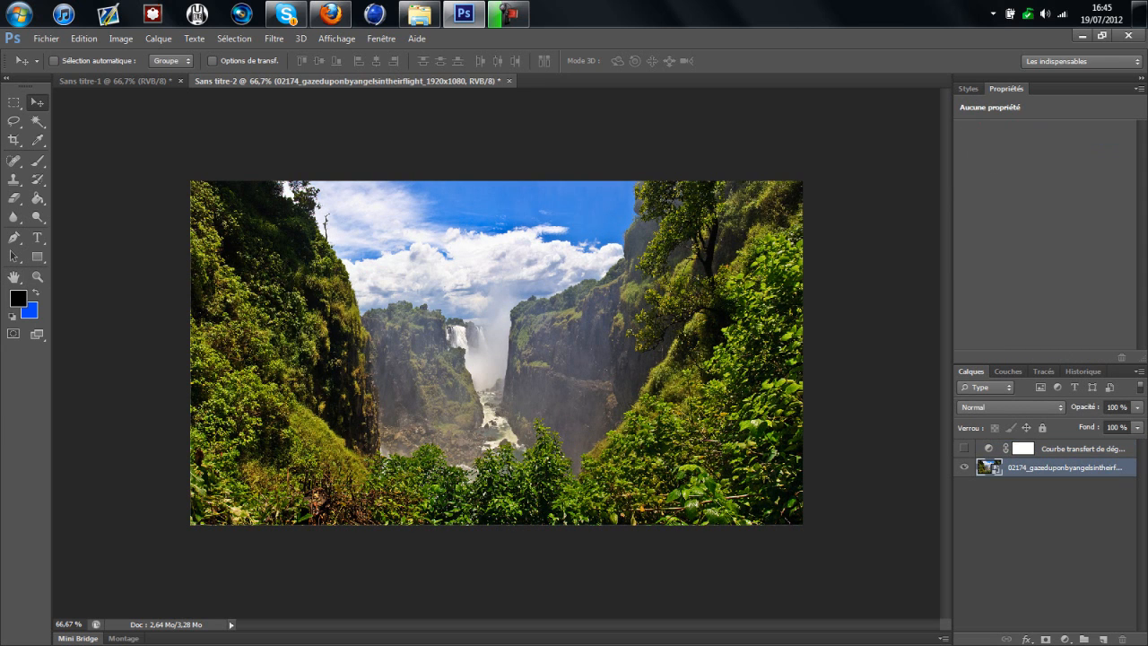
key(x)
key(x)
key(x)
key(x)
click(963, 448)
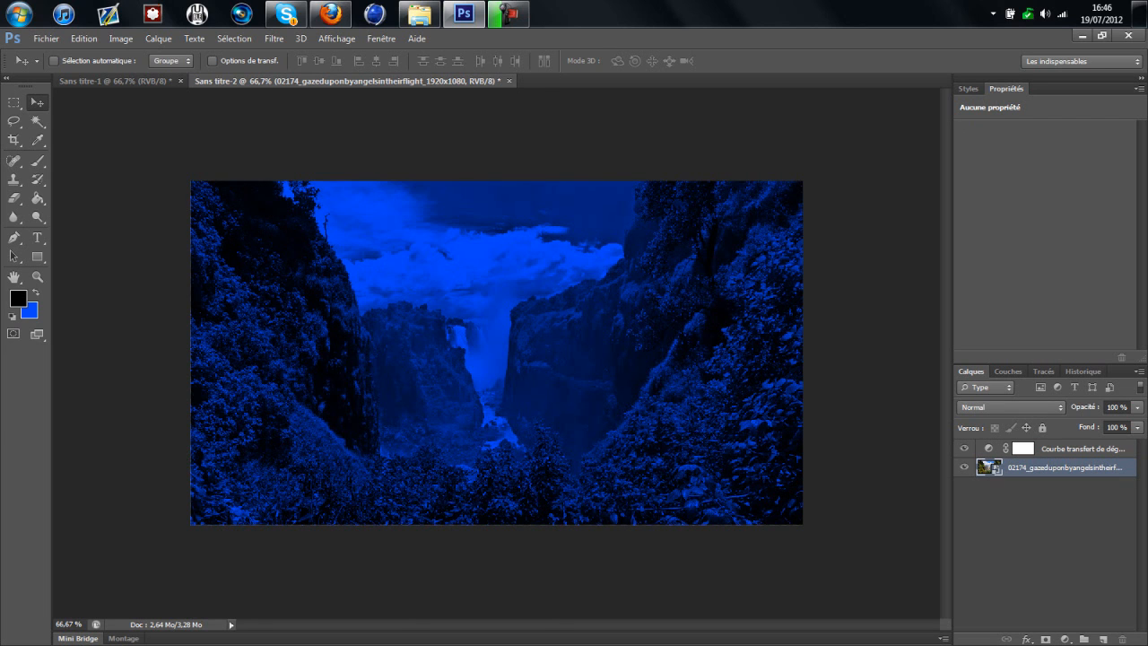
- Apply the dark purple, teal and cream gradient preset to the gradient map above the waterfall photo
click(1067, 449)
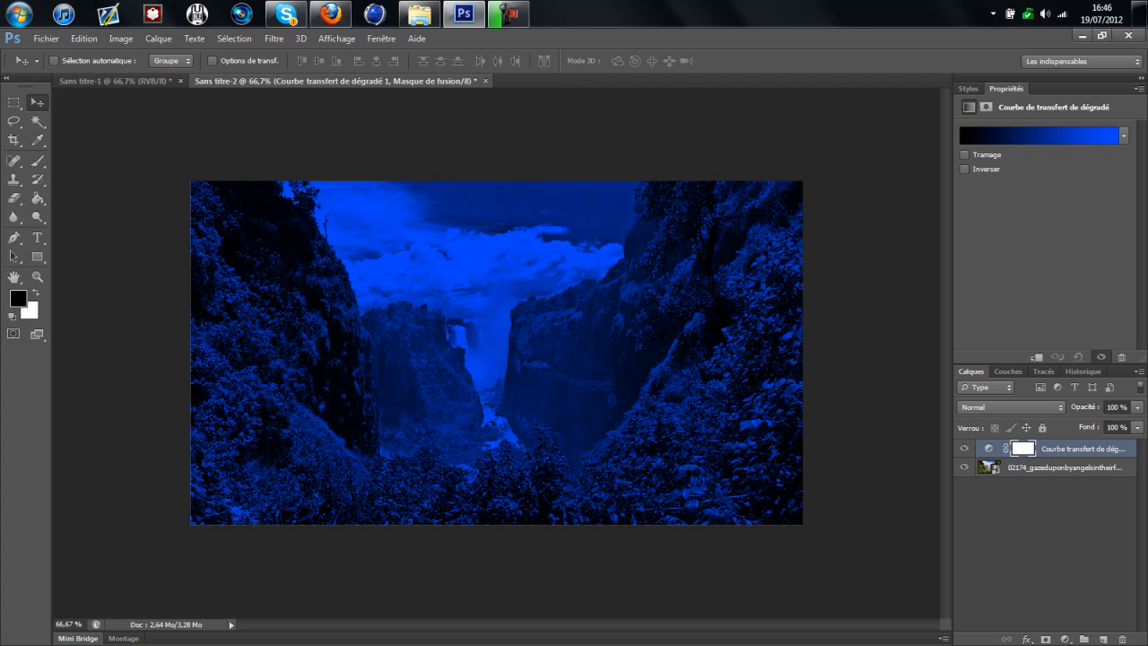
click(1123, 135)
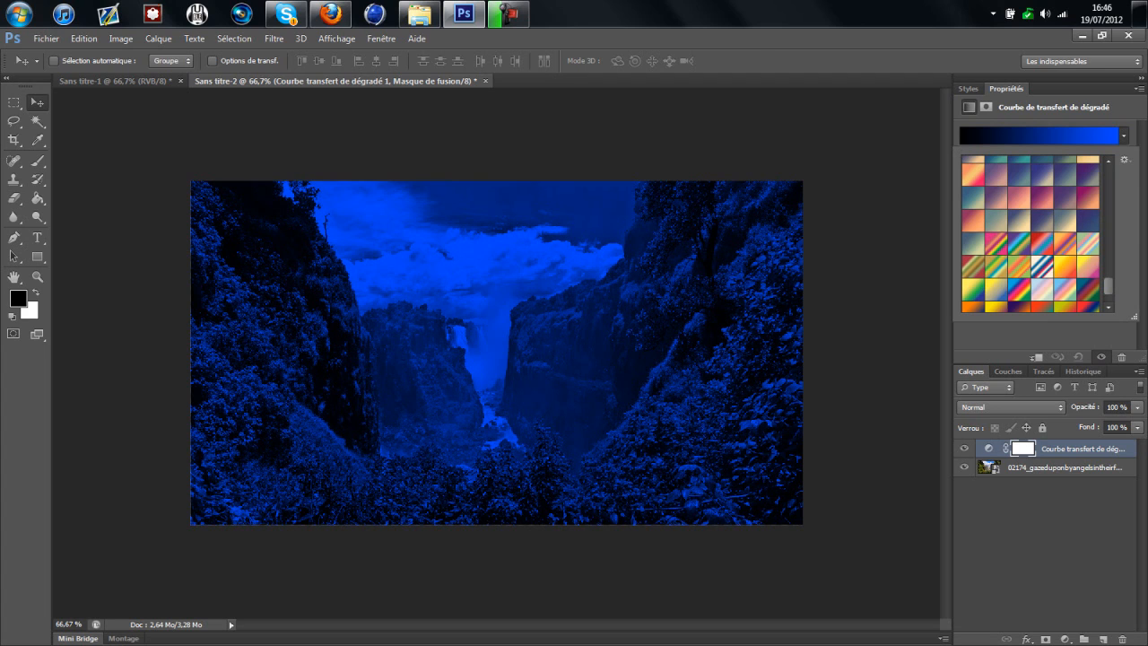
scroll(1030, 234, up, 10)
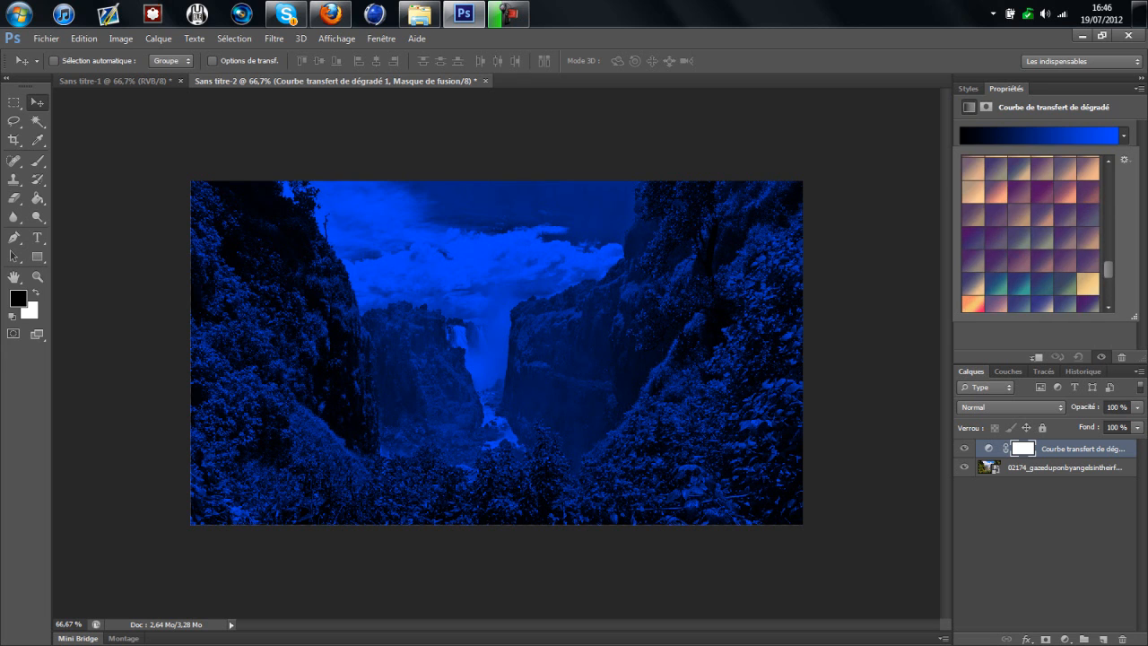
scroll(1030, 233, up, 10)
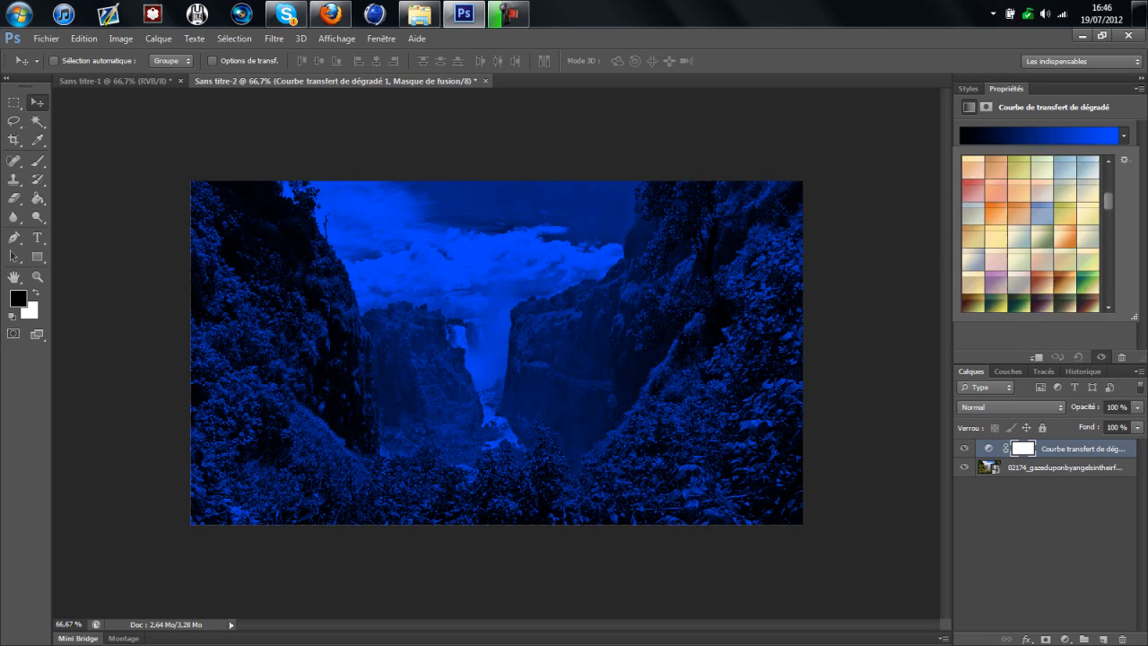
scroll(1030, 233, down, 5)
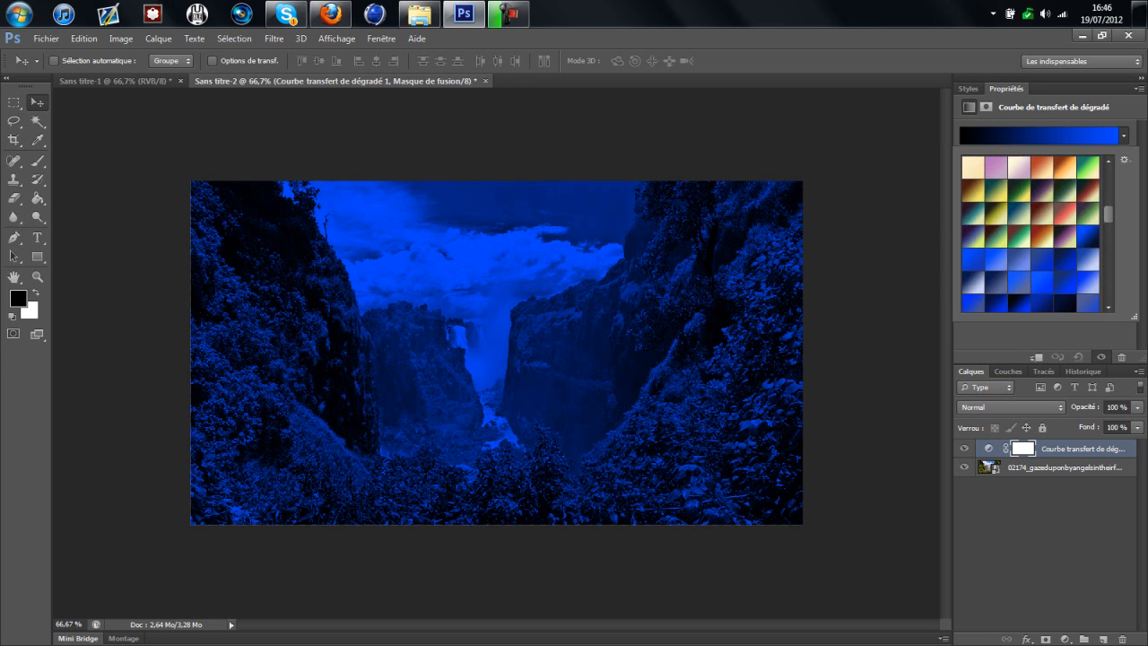
mouse_move(1108, 215)
mouse_down()
mouse_move(1108, 181)
mouse_move(1109, 218)
mouse_up()
click(973, 180)
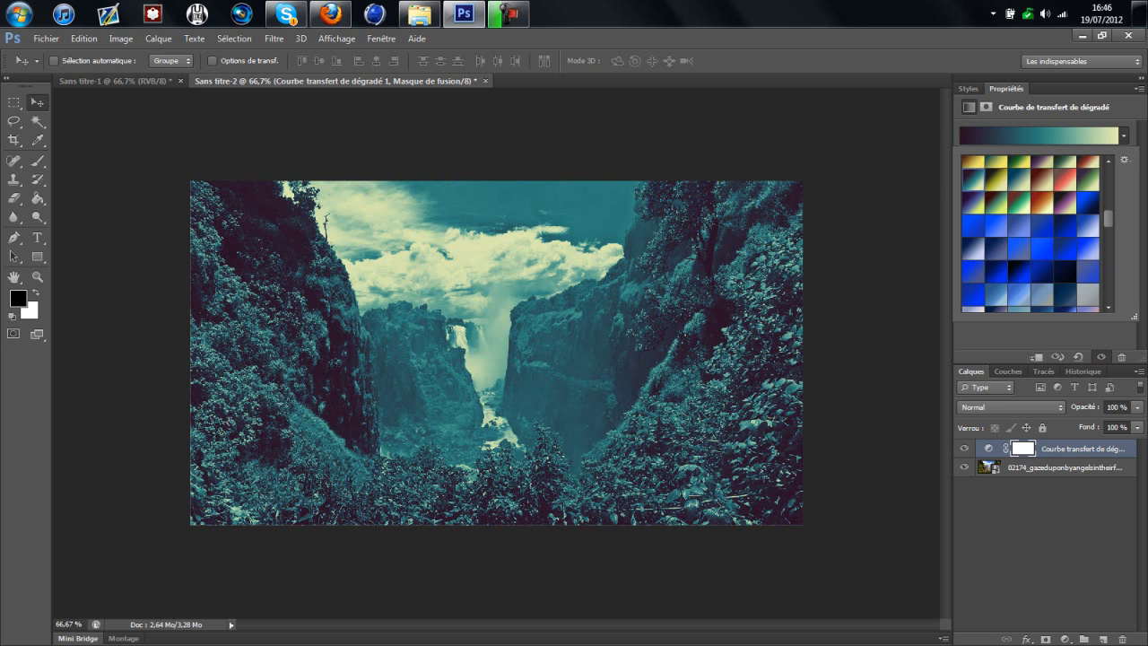
- Try the gradient map's blend modes from Luminosité through Teinte and Différence to Lumière vive
click(1011, 407)
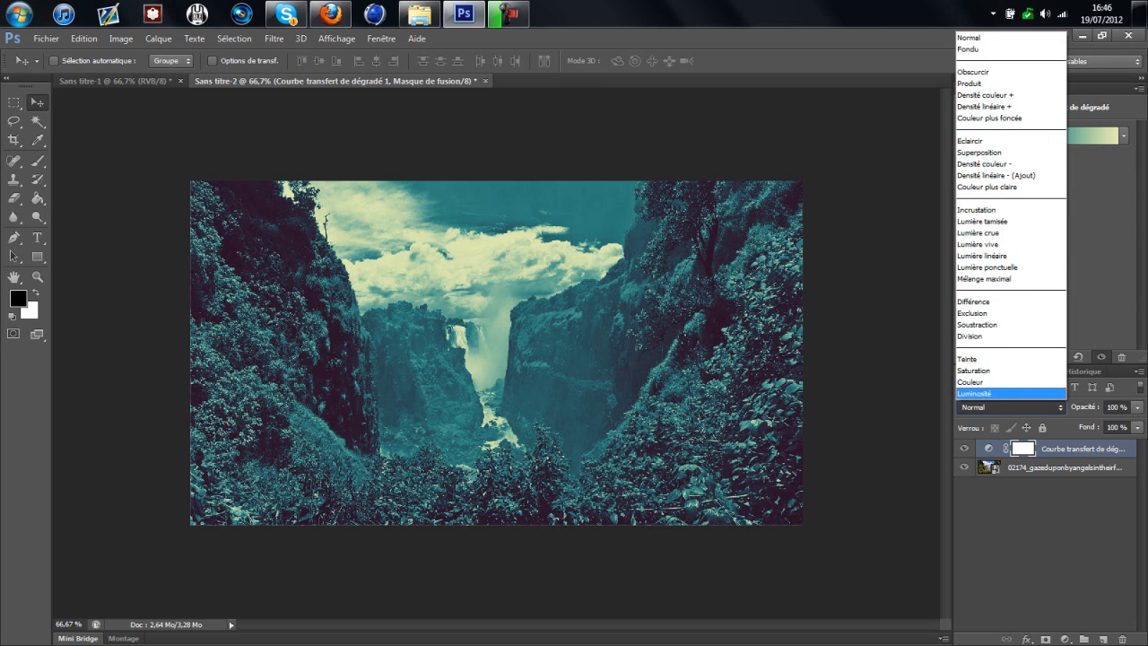
click(975, 394)
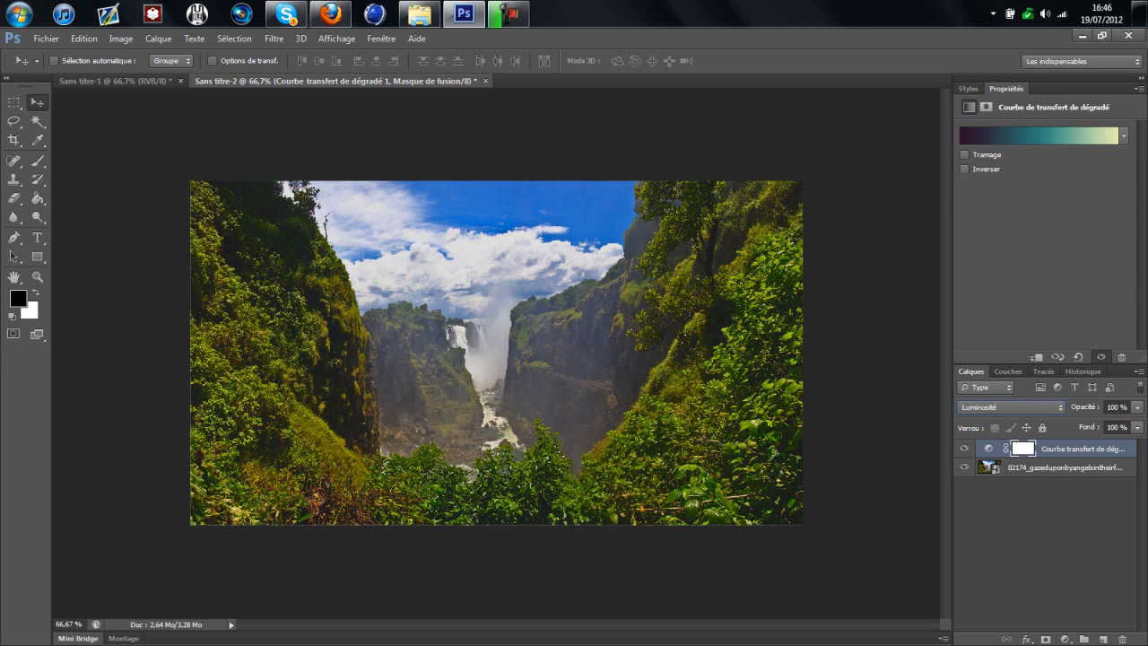
key(Up)
key(Up)
key(Up)
key(Up)
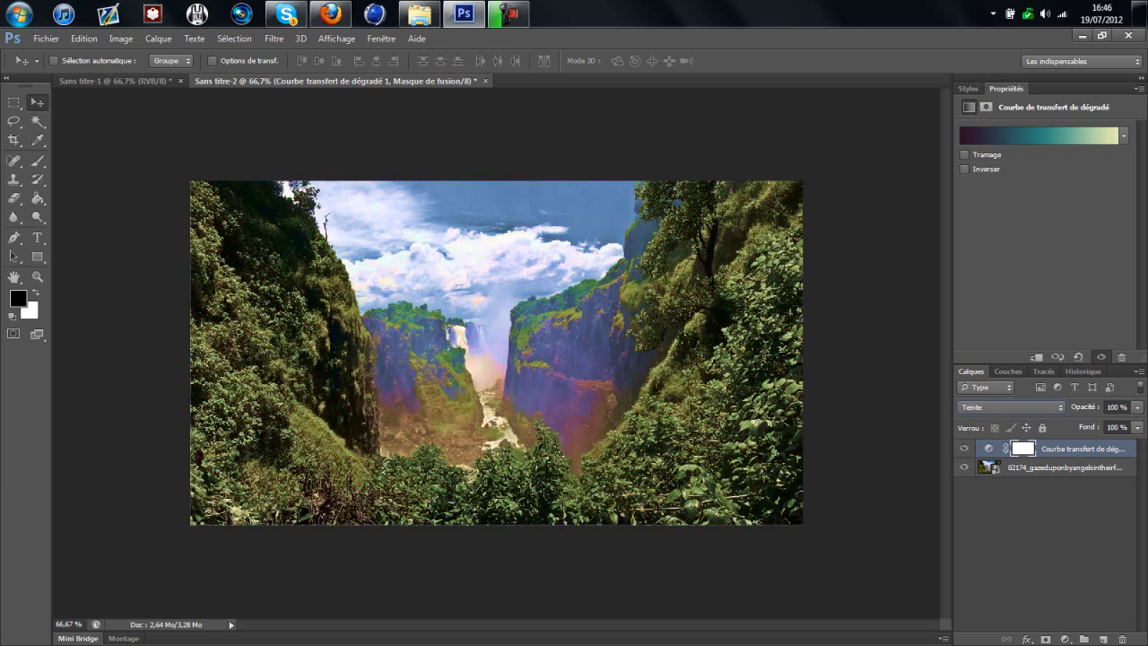
key(Up)
key(Up)
key(Up)
key(Up)
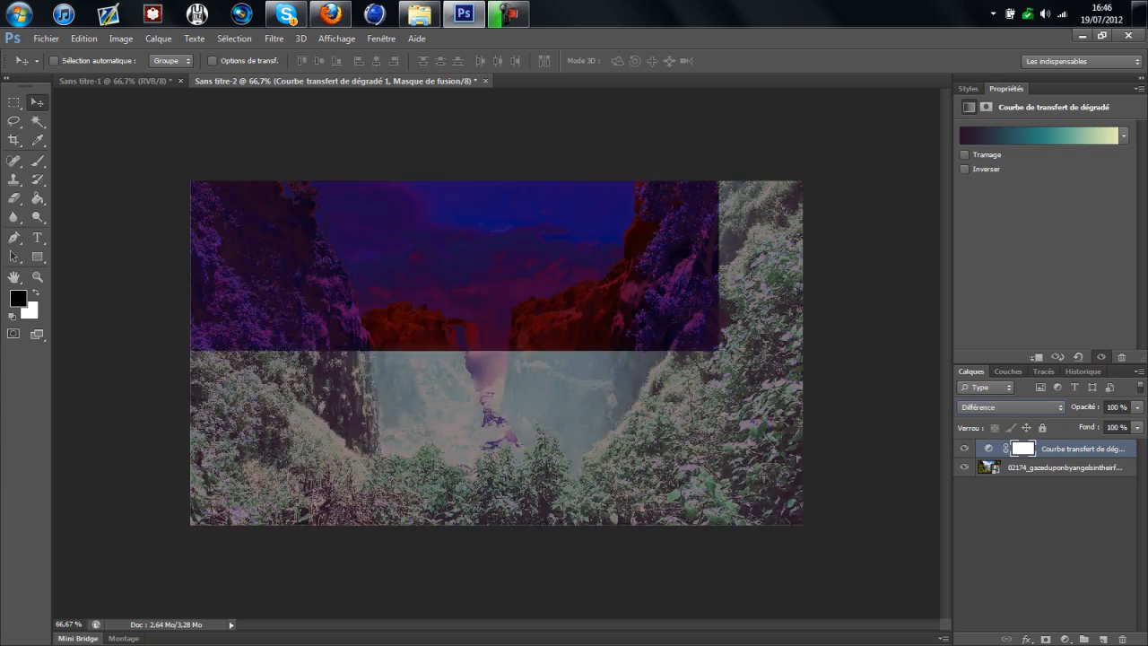
key(Up)
key(Up)
key(Up)
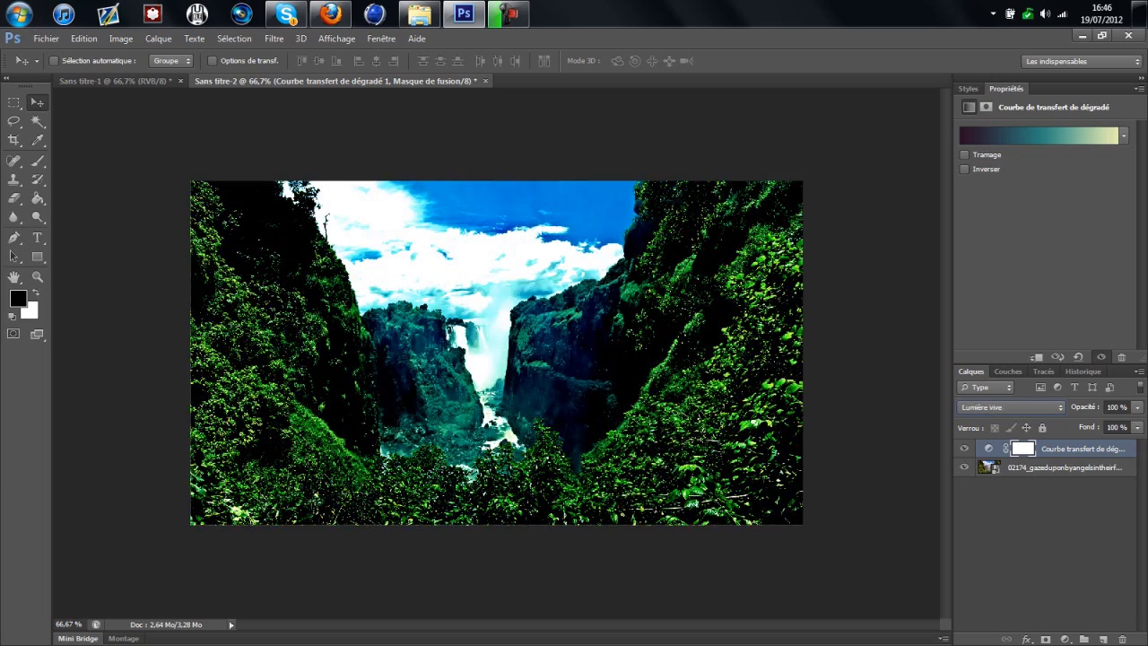
key(Up)
key(Up)
key(Down)
key(Down)
click(1136, 407)
click(1137, 407)
- Set the gradient map's blend mode to Densité linéaire - (Ajout) and reduce its opacity to 68 %
click(1011, 407)
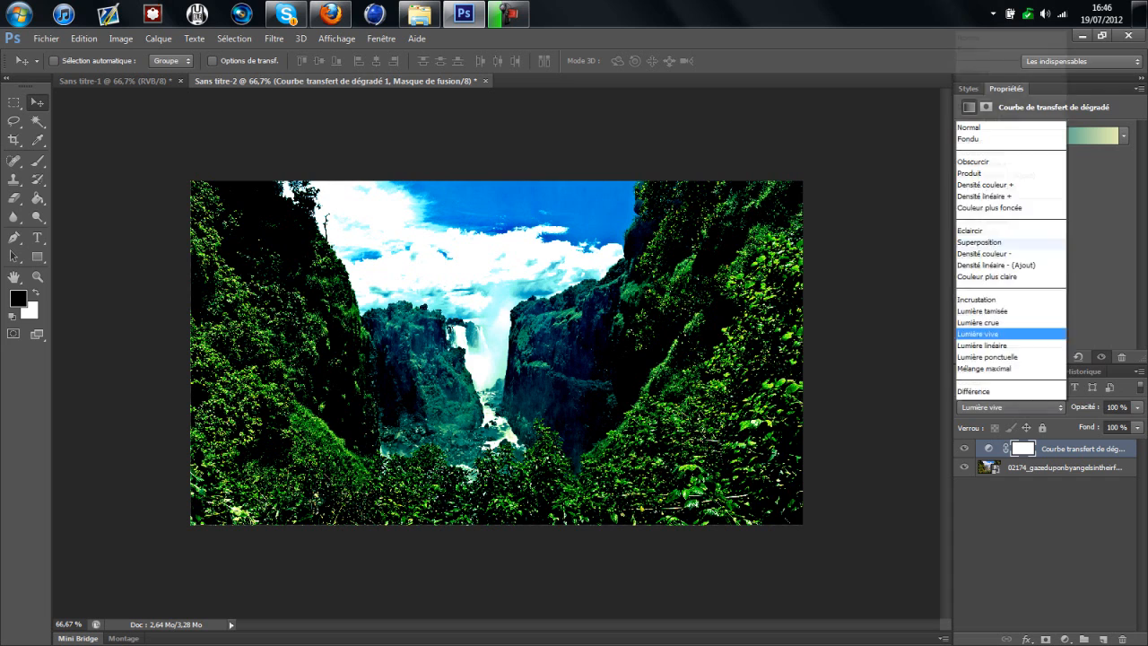
click(1011, 176)
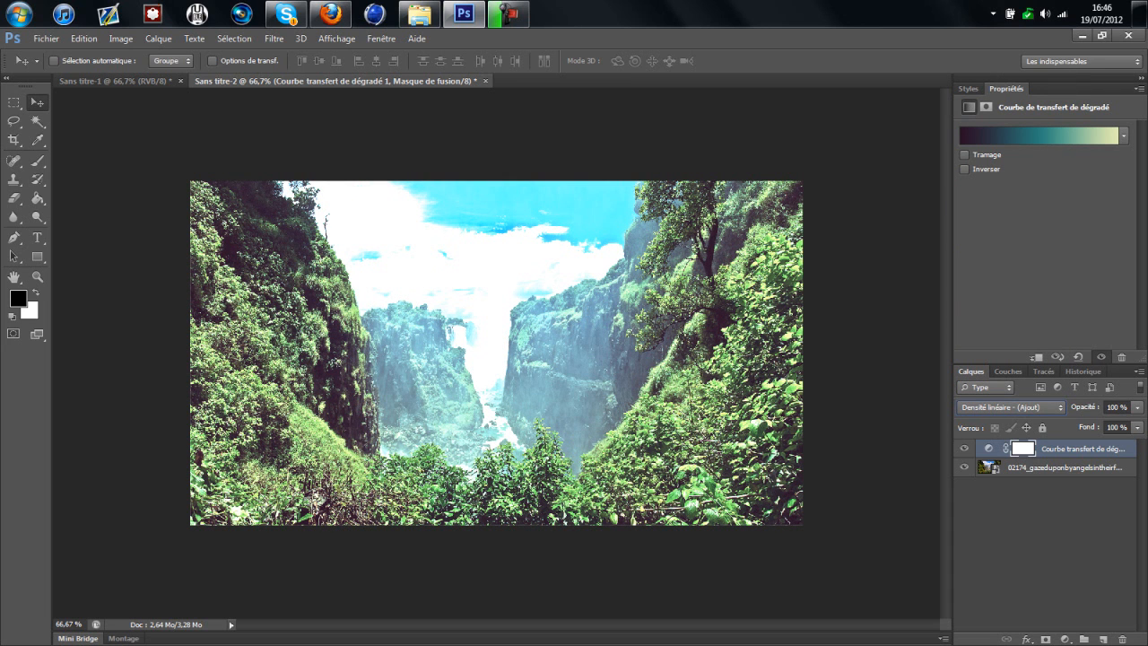
click(1137, 407)
mouse_move(1136, 423)
mouse_down()
mouse_move(1092, 423)
mouse_move(1115, 423)
mouse_up()
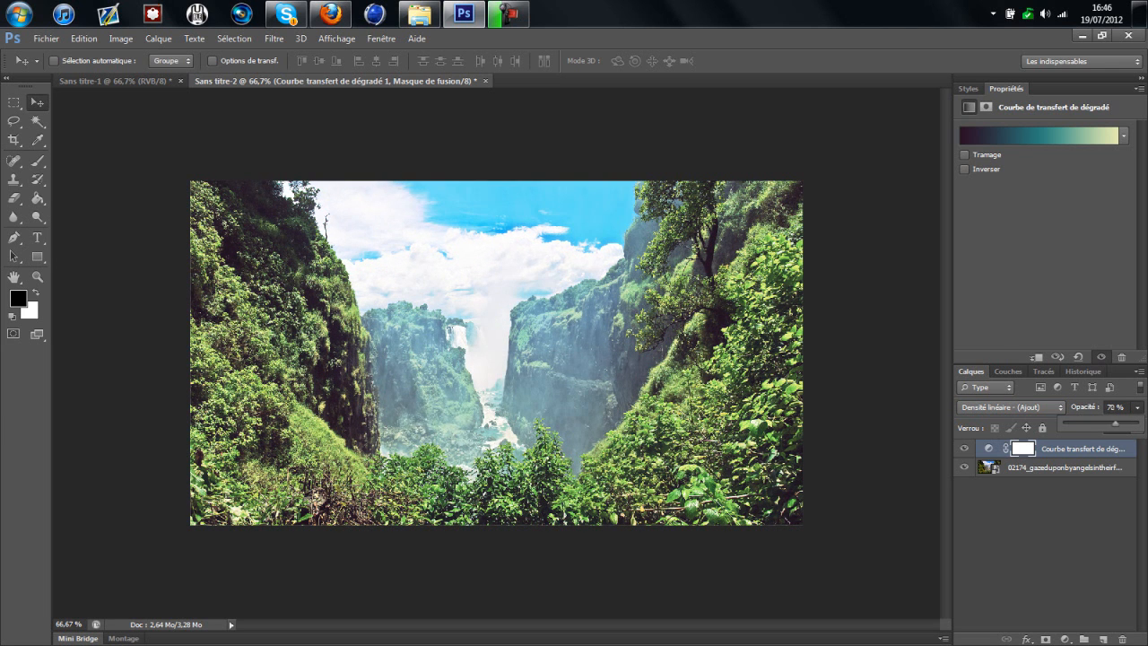
key(Return)
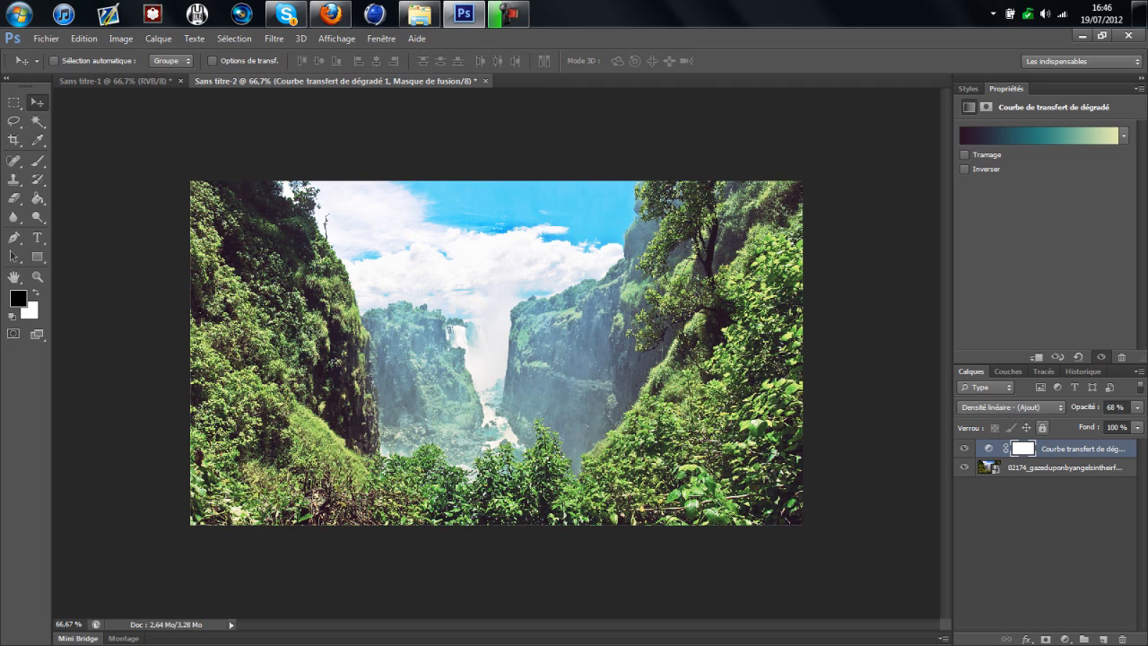
- Set the opacity of the purple-teal gradient map layer to 70 %
click(1023, 407)
click(1022, 407)
click(1137, 407)
click(1137, 407)
click(1136, 407)
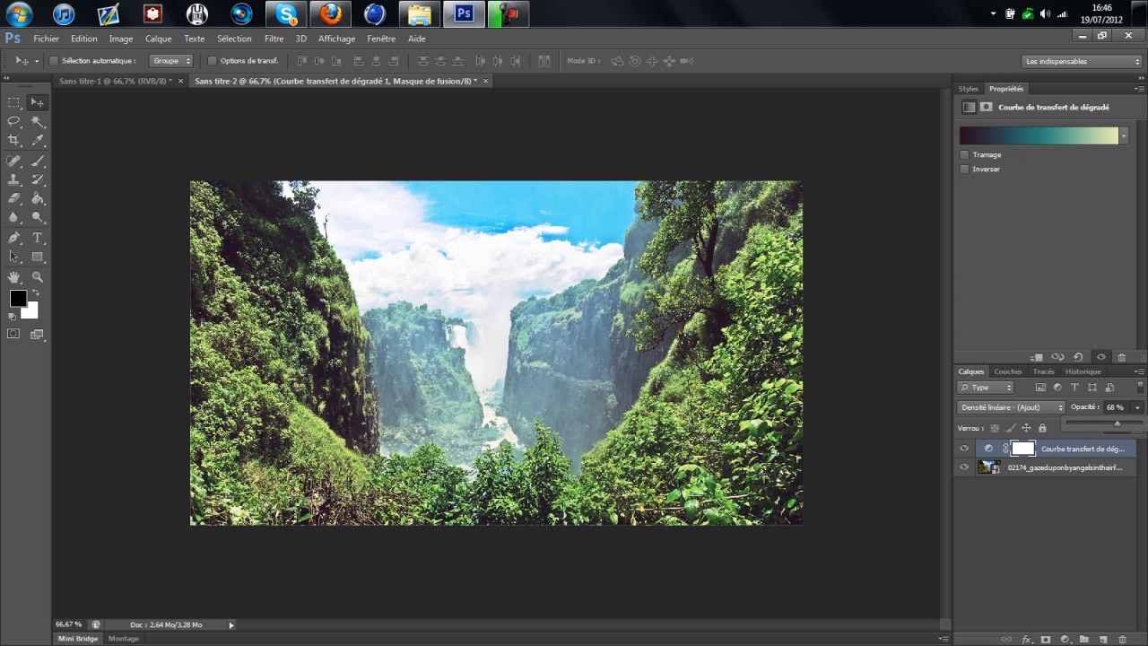
mouse_move(1117, 423)
mouse_down()
mouse_move(1079, 423)
mouse_move(1118, 423)
mouse_up()
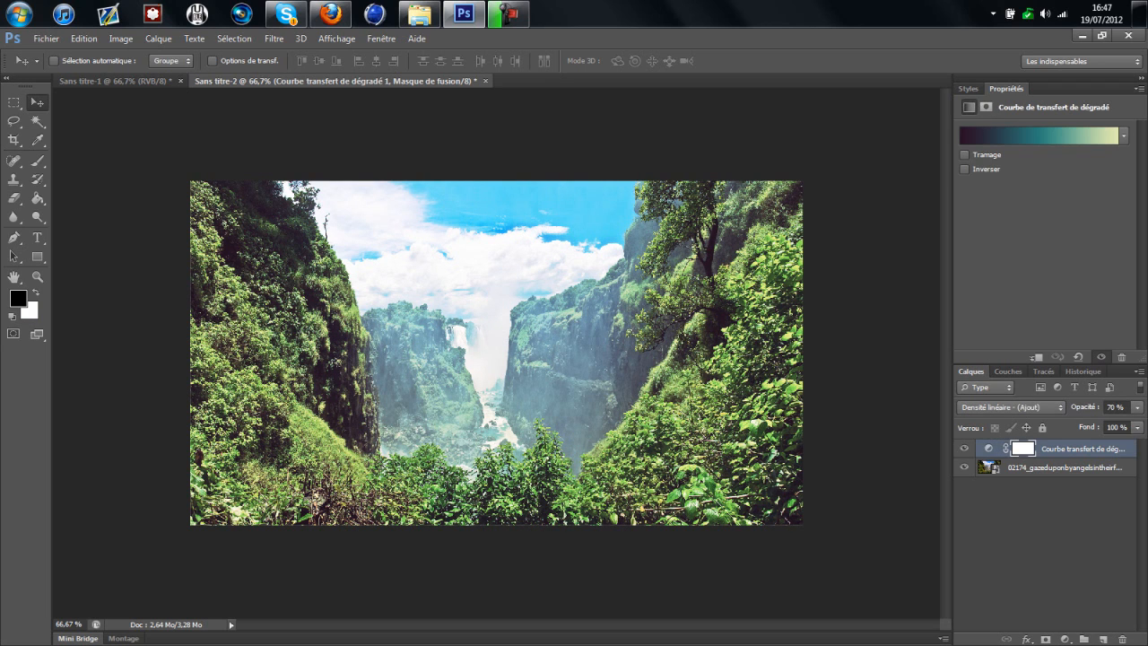
- Add a second gradient map adjustment layer above the first and try a purple-blue to peach preset on it
click(1064, 638)
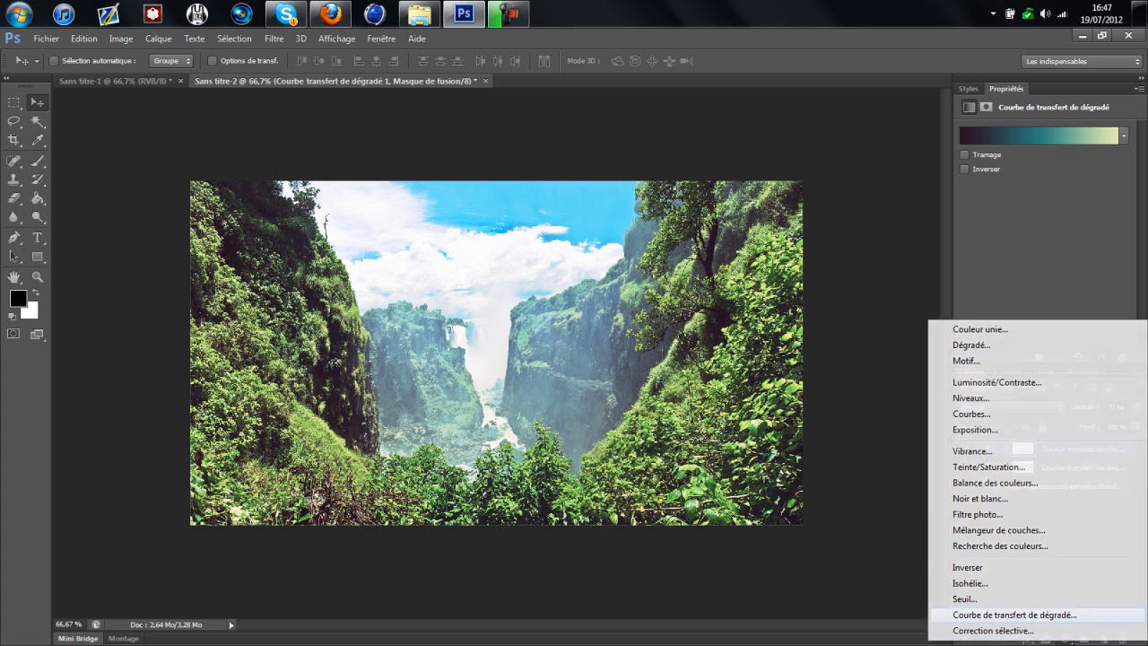
click(1022, 609)
click(1123, 135)
scroll(1031, 233, down, 10)
scroll(1031, 233, down, 5)
click(1018, 238)
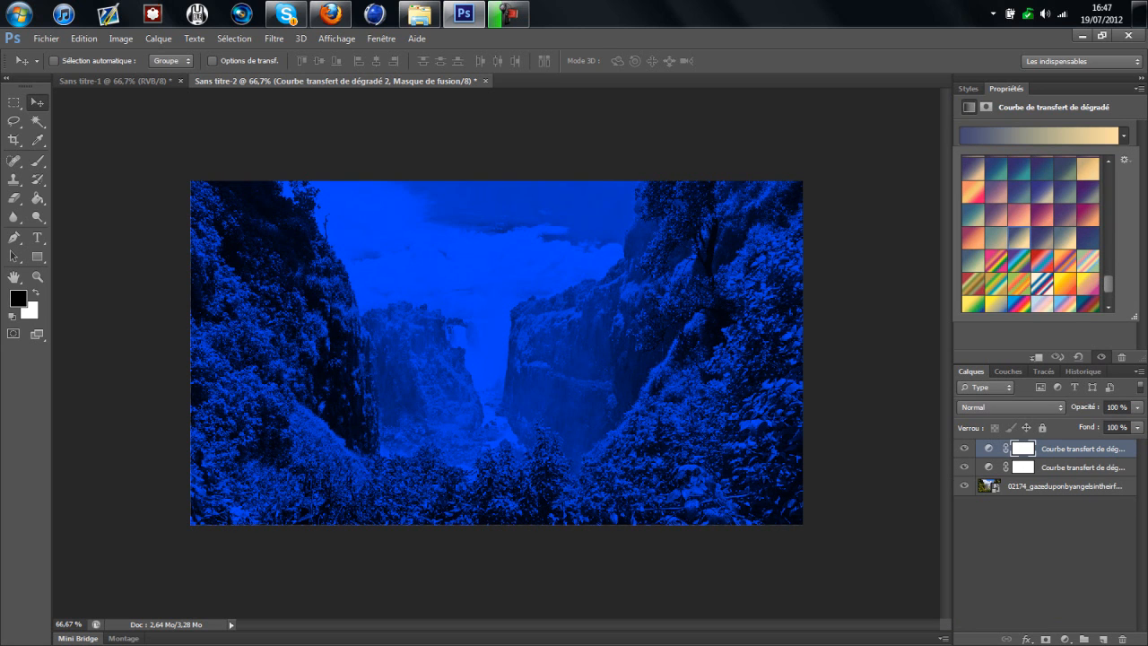
- Compare several muted presets on the second gradient map and settle on the slate-blue to pale-yellow one
click(973, 261)
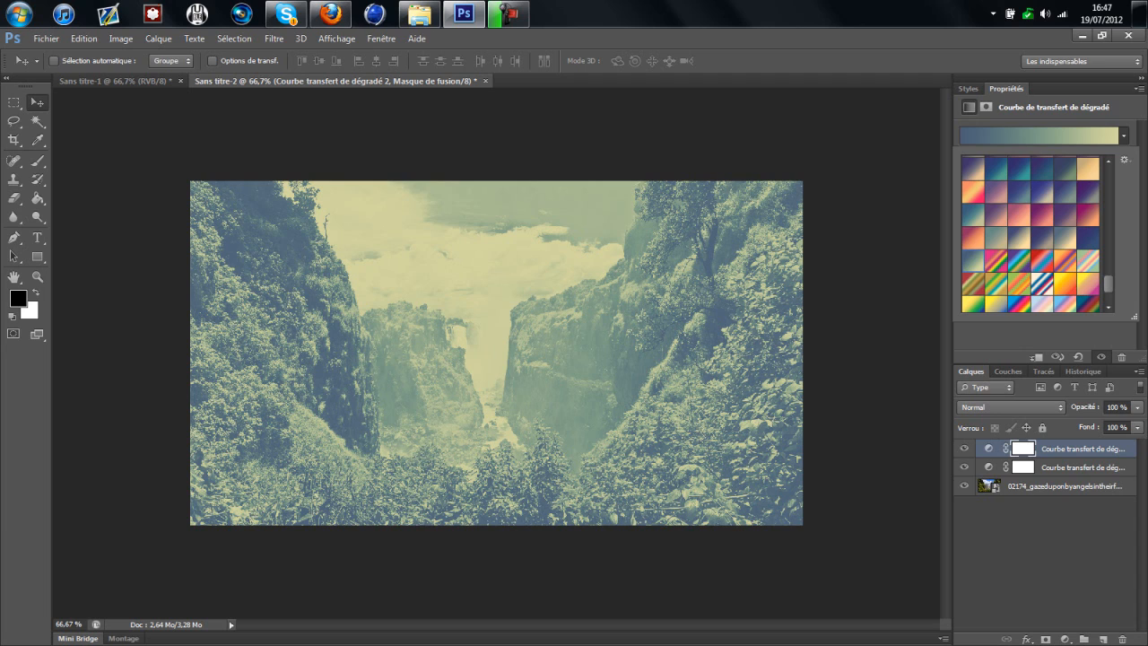
click(973, 215)
click(996, 239)
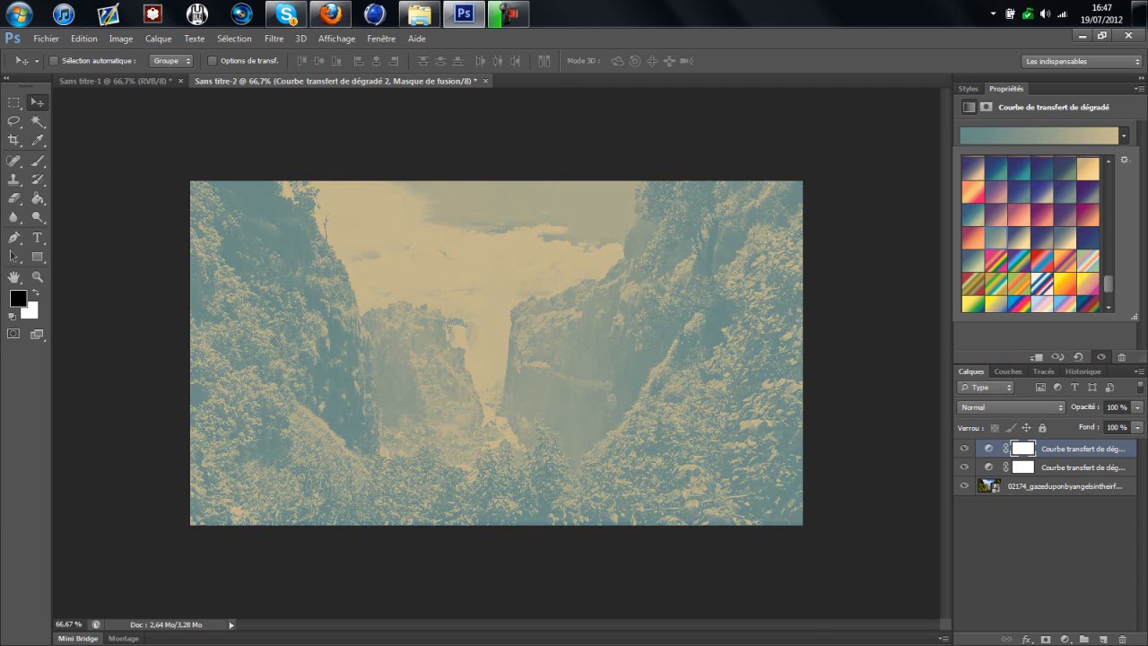
click(1019, 239)
click(972, 261)
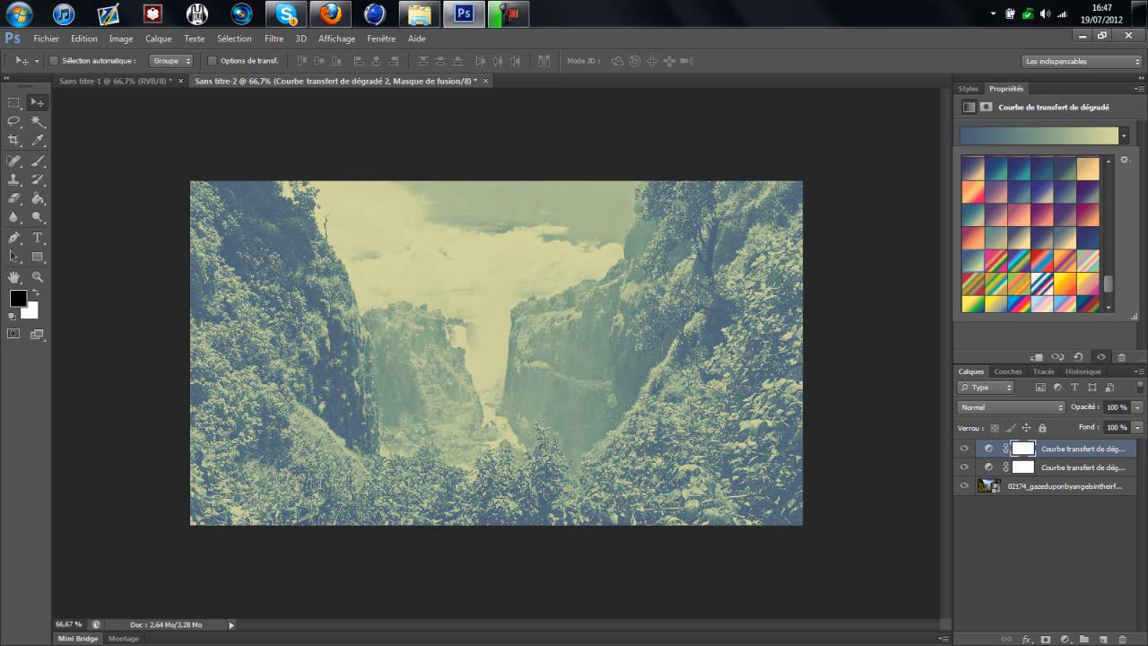
- Try the Lumière ponctuelle blend mode and a reduced opacity on the second gradient map
click(1038, 408)
click(981, 243)
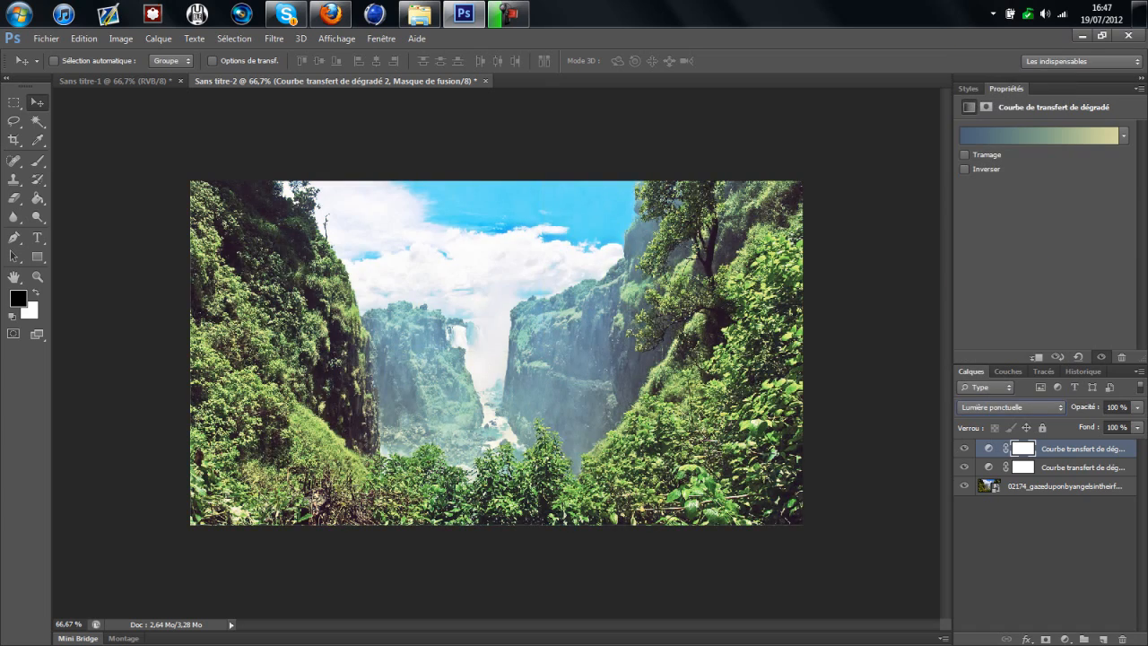
key(Down)
click(1137, 407)
drag(1137, 423, 1098, 424)
- Set the second gradient map's blend mode to Incrustation and its opacity to 86 %
click(1011, 407)
click(995, 209)
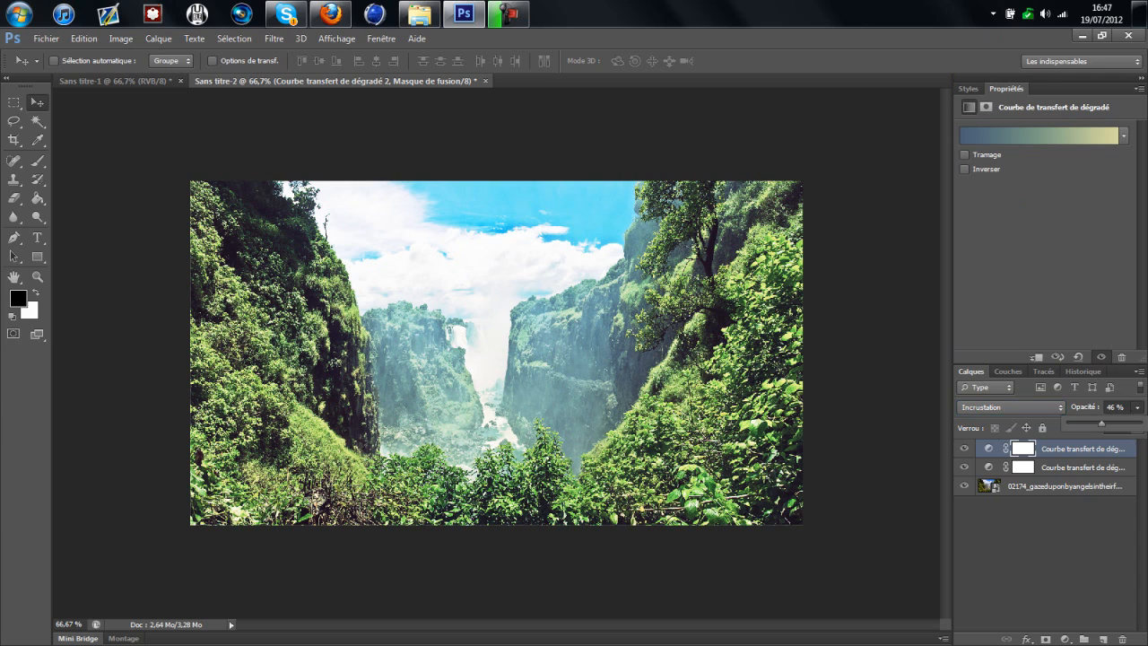
click(1137, 408)
drag(1102, 423, 1129, 423)
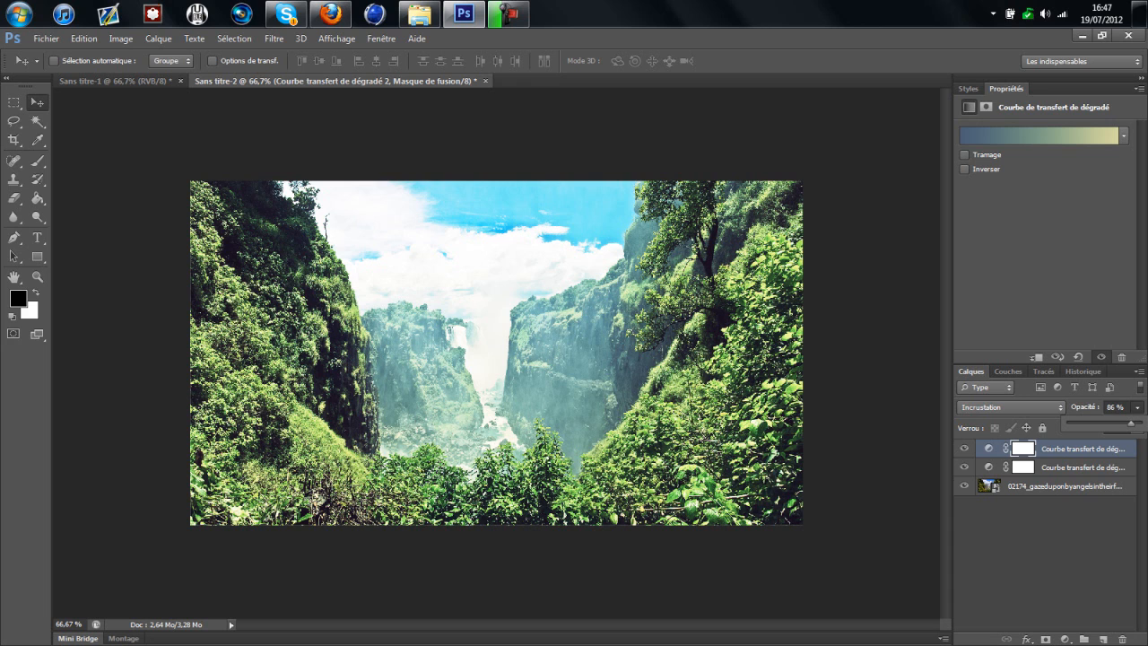
click(125, 108)
- Switch to Firefox, check the Facebook notifications on the tutorial-request post and close the pop-up advertising window
click(330, 13)
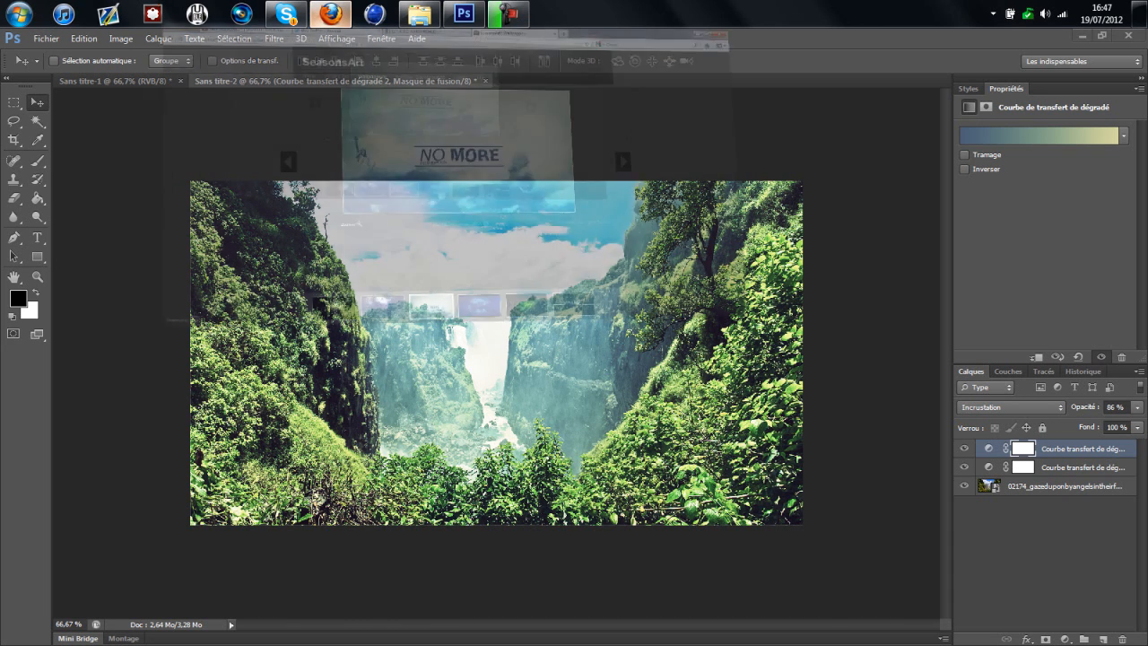
click(484, 40)
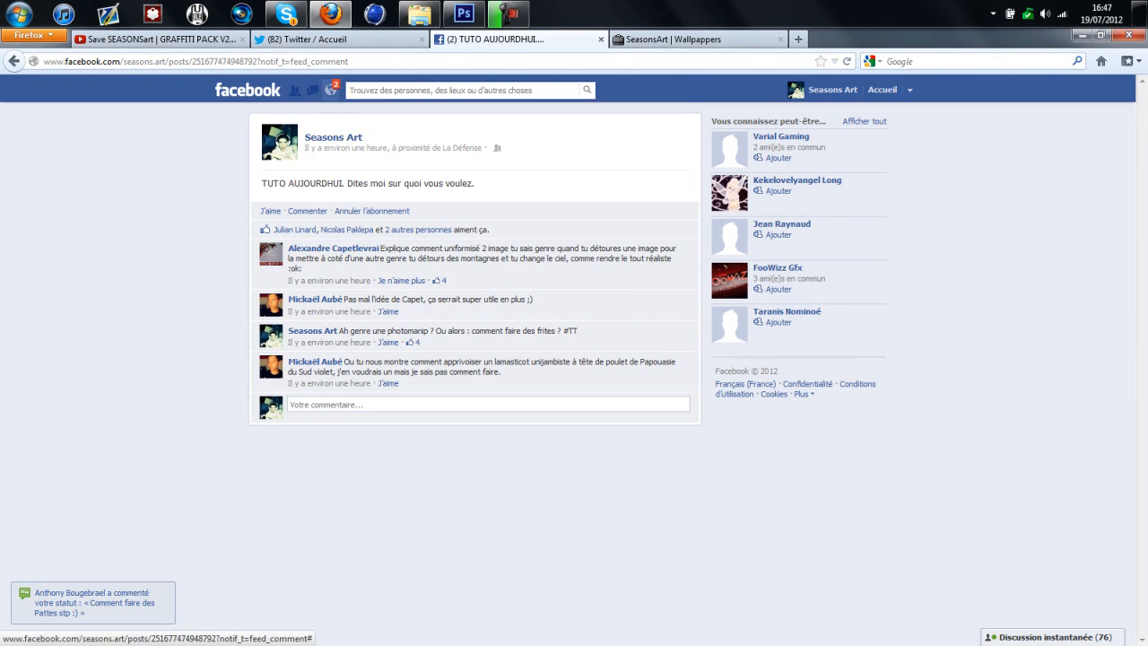
click(331, 90)
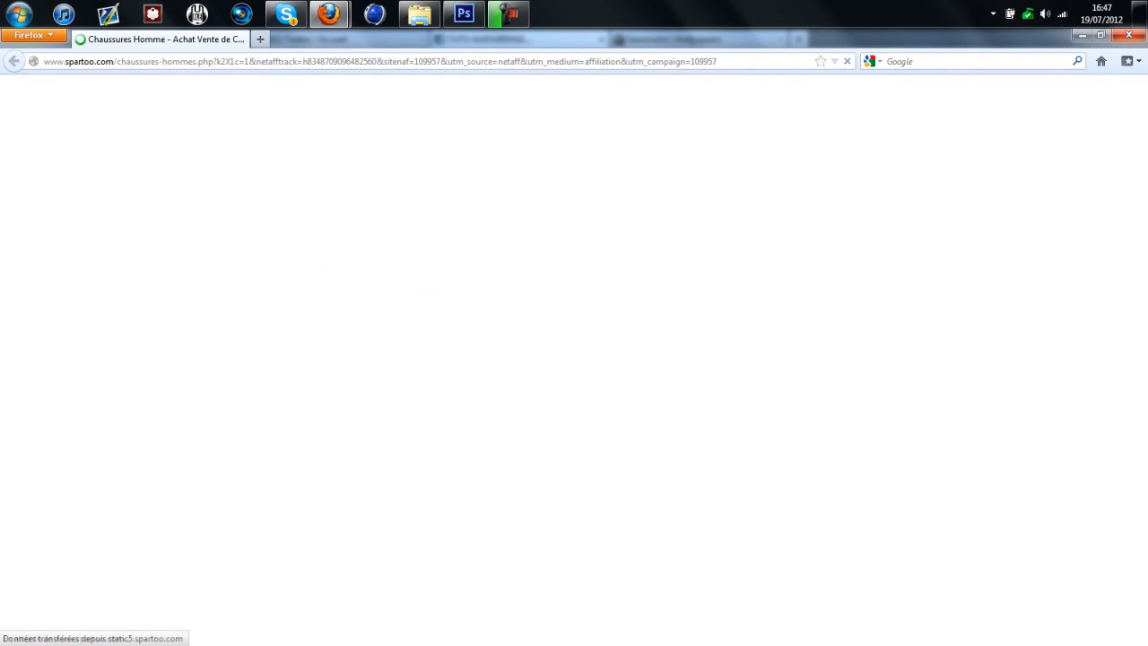
click(1129, 35)
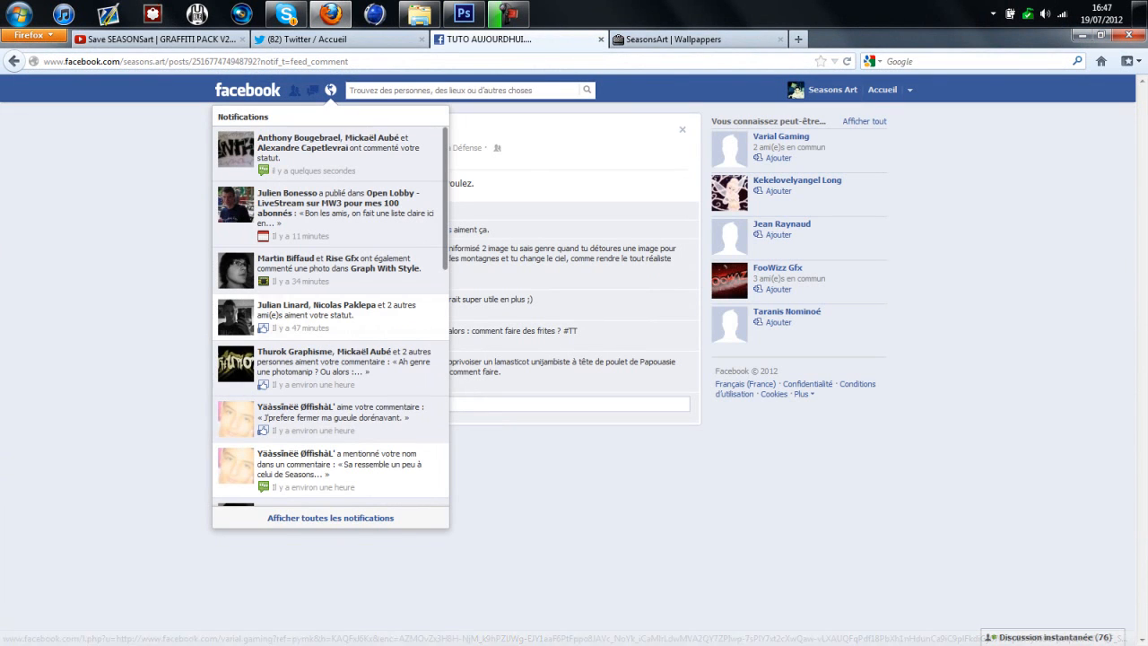
click(556, 170)
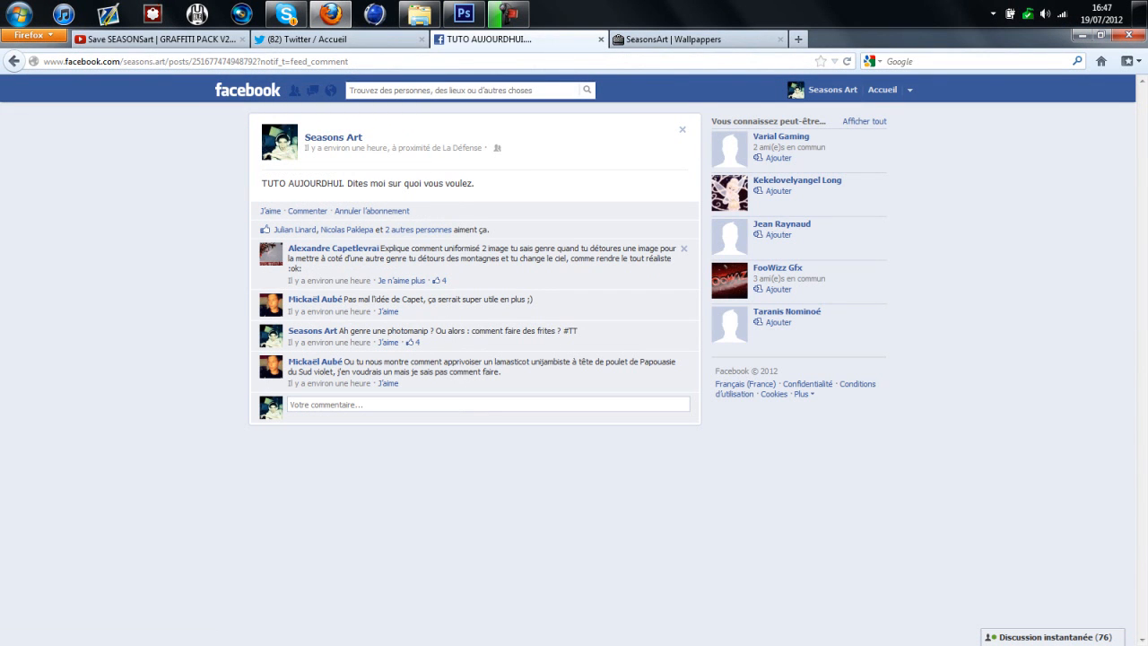
- Read the first comment under the Facebook tutorial-request post
drag(426, 249, 257, 238)
double_click(607, 248)
click(607, 248)
- Load the new tweets in the Twitter timeline and return to the Facebook post
click(307, 40)
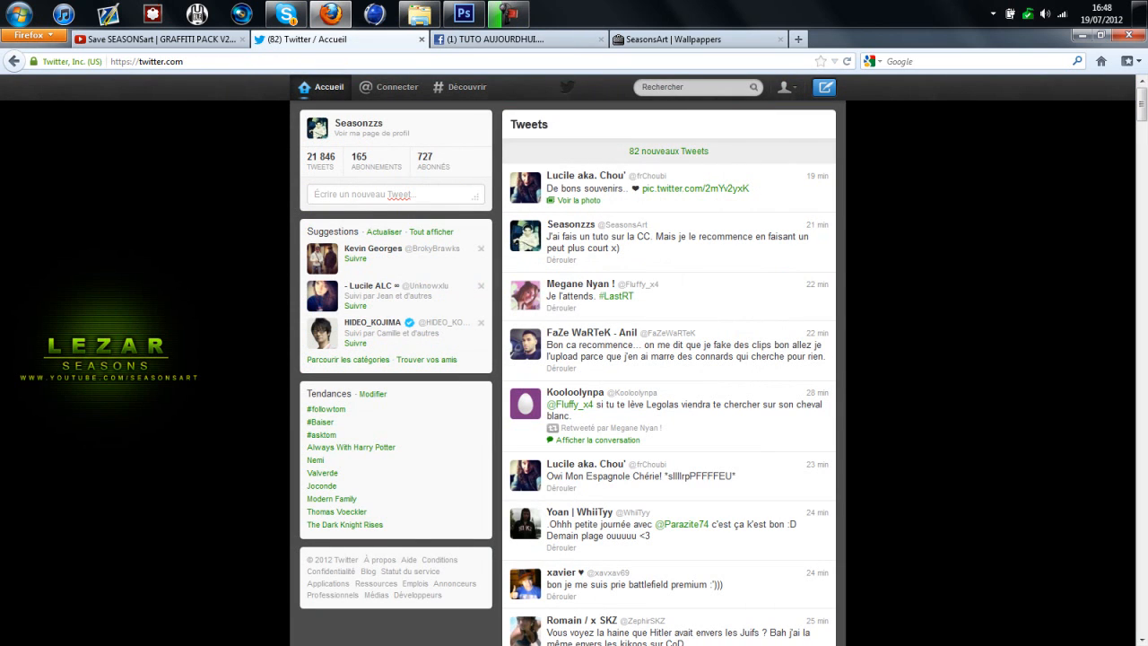
click(668, 152)
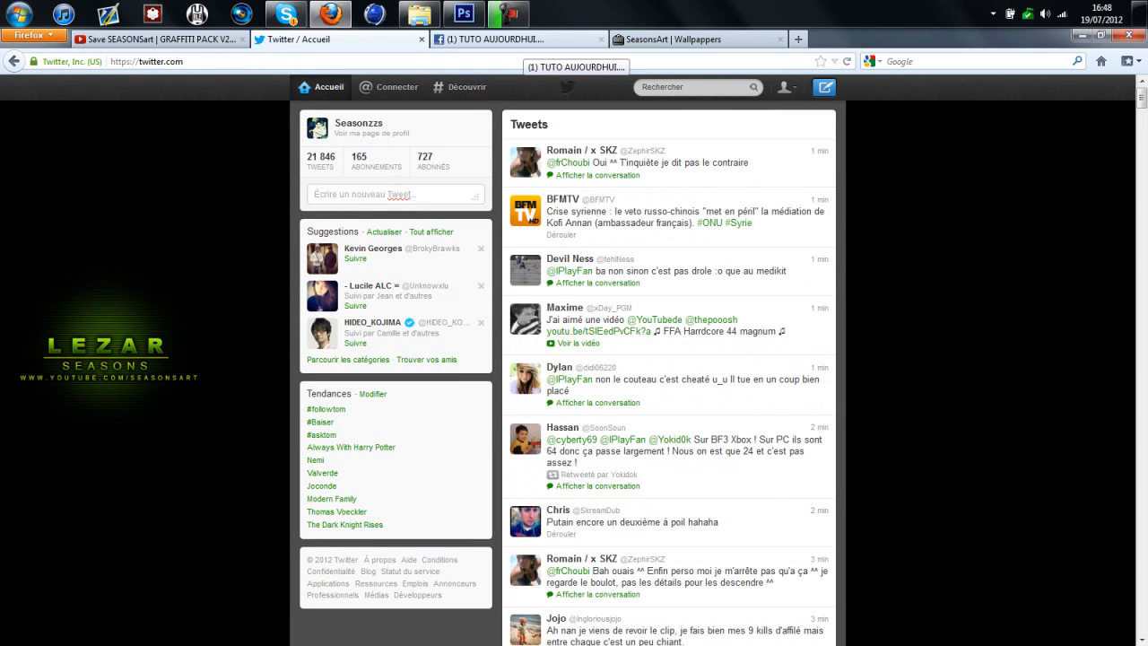
click(520, 39)
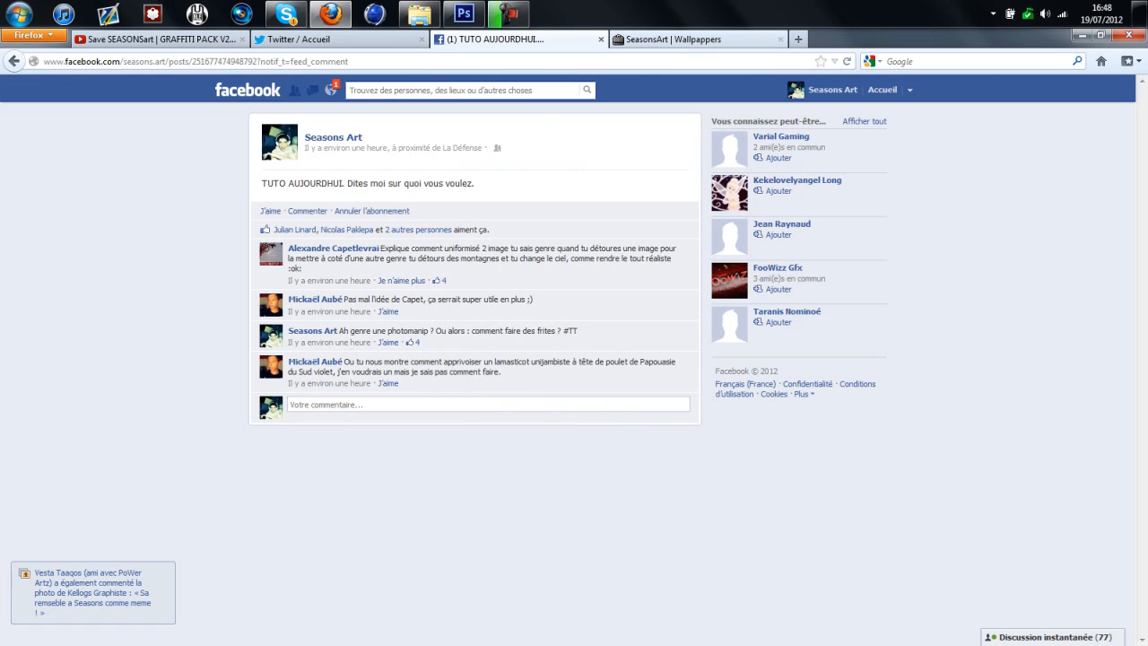
- Switch to Photoshop and add a Curves adjustment layer above the gradient maps, with an RGB curve point at input 132, output 108
click(464, 14)
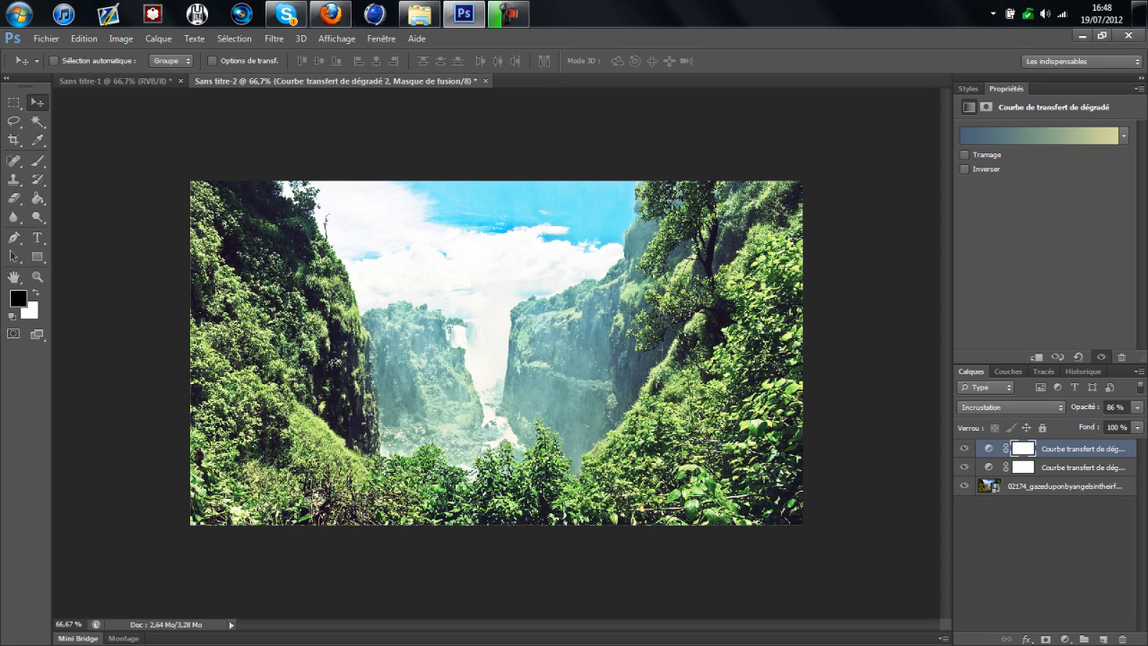
click(1064, 638)
click(1064, 638)
click(1065, 638)
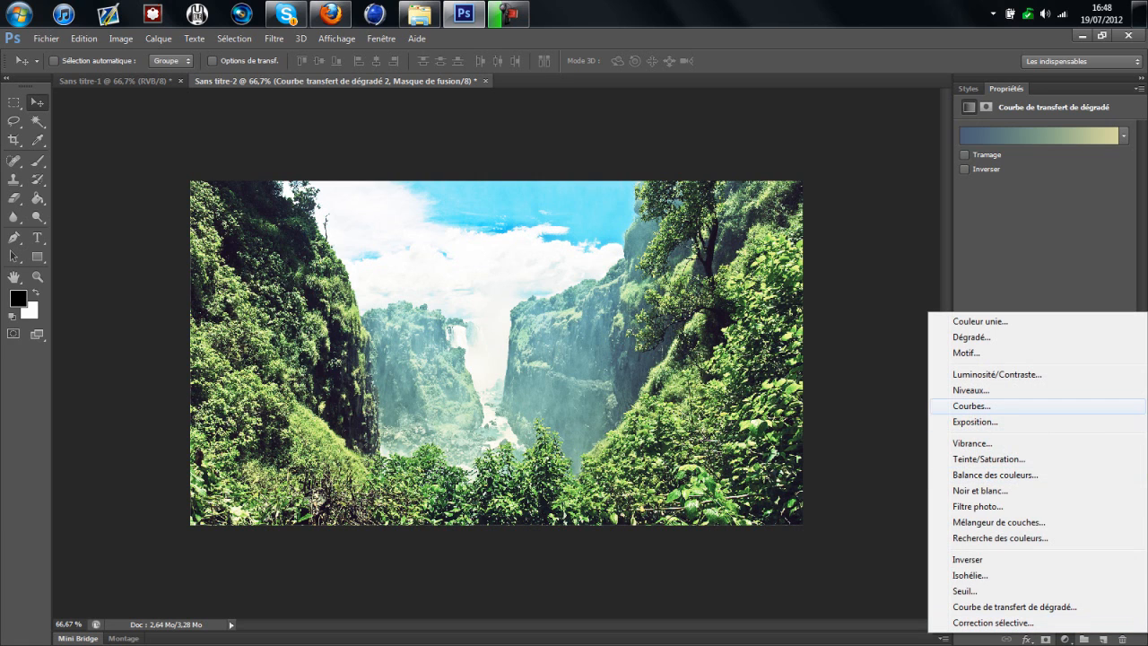
click(1064, 638)
click(1064, 641)
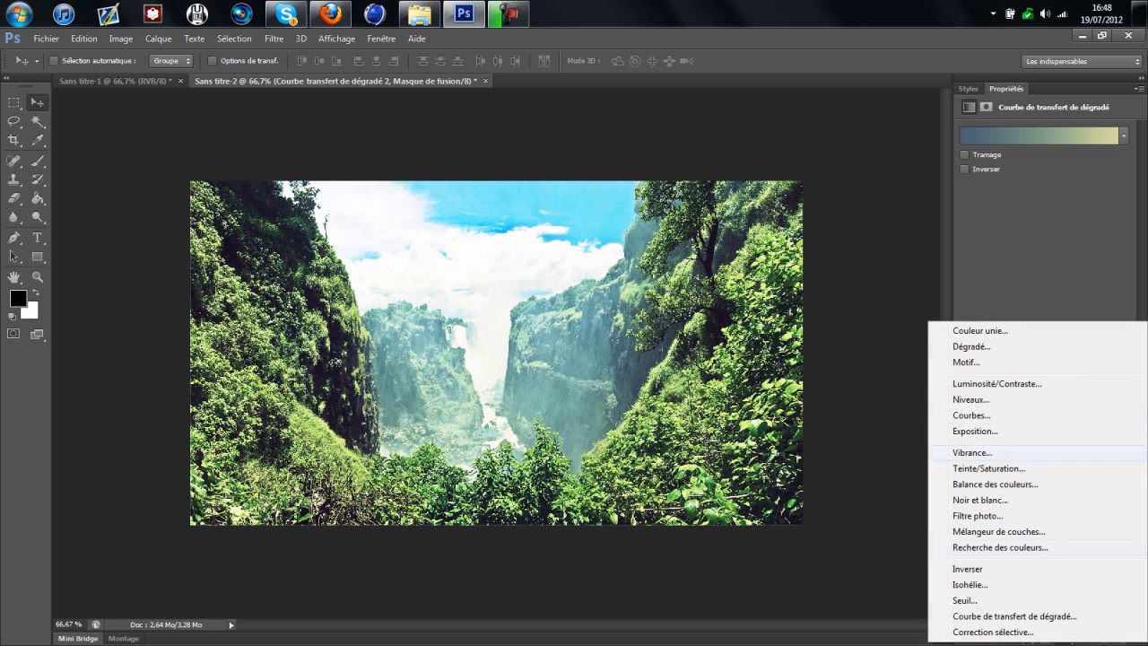
click(971, 415)
mouse_move(1031, 256)
mouse_down()
mouse_move(1032, 268)
mouse_move(1021, 243)
mouse_move(1050, 254)
mouse_up()
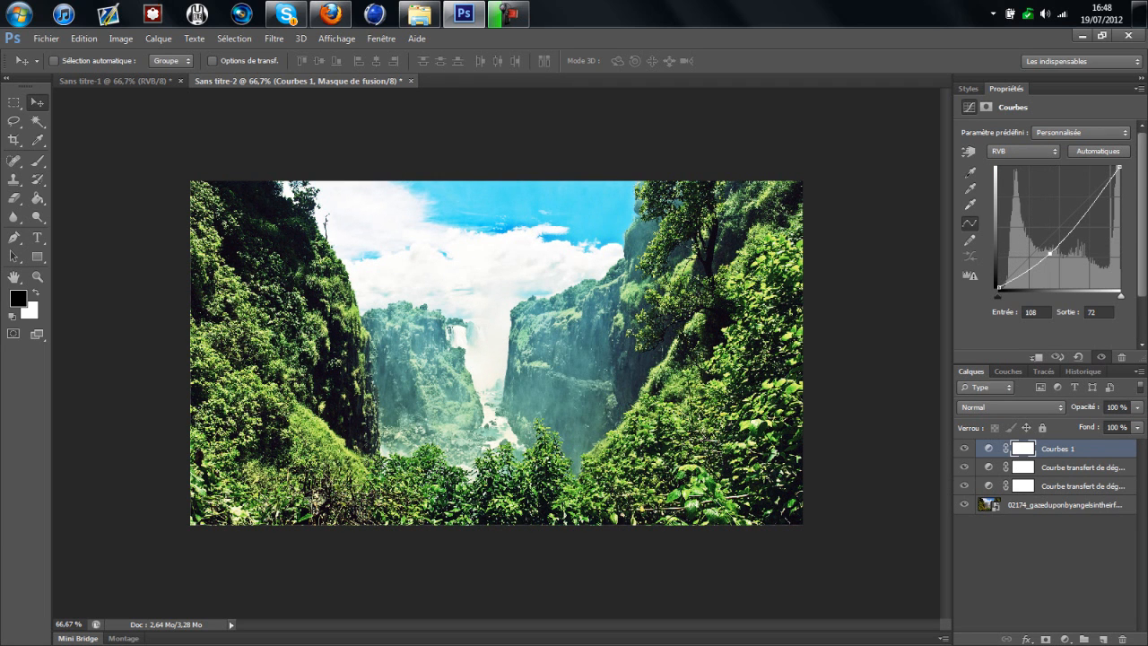
click(969, 204)
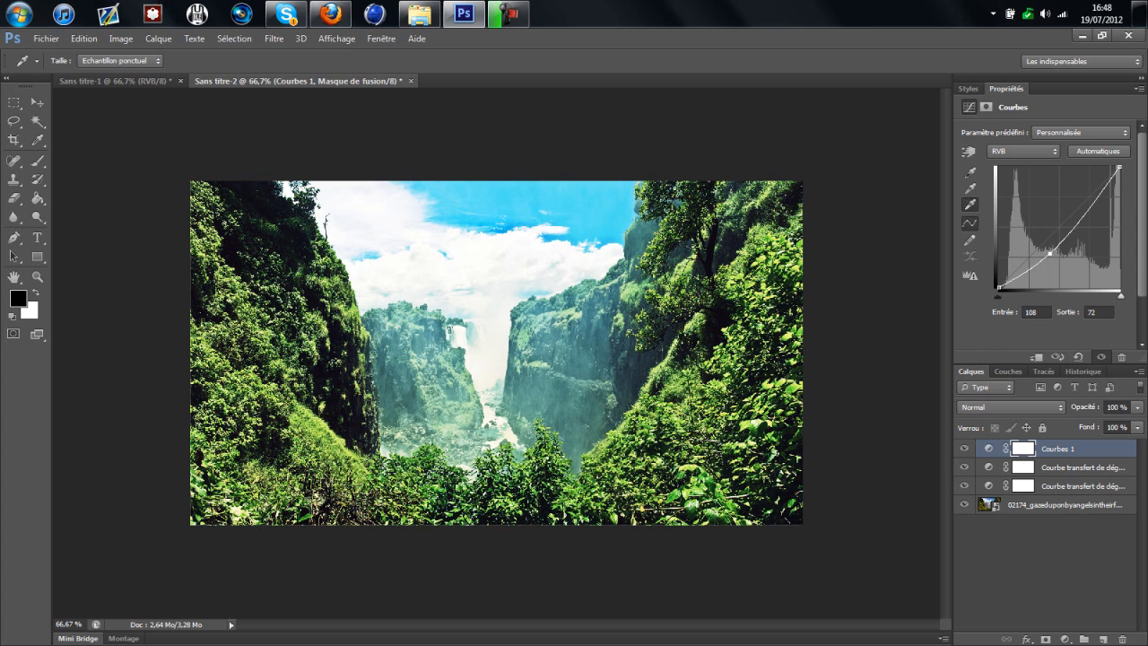
key(v)
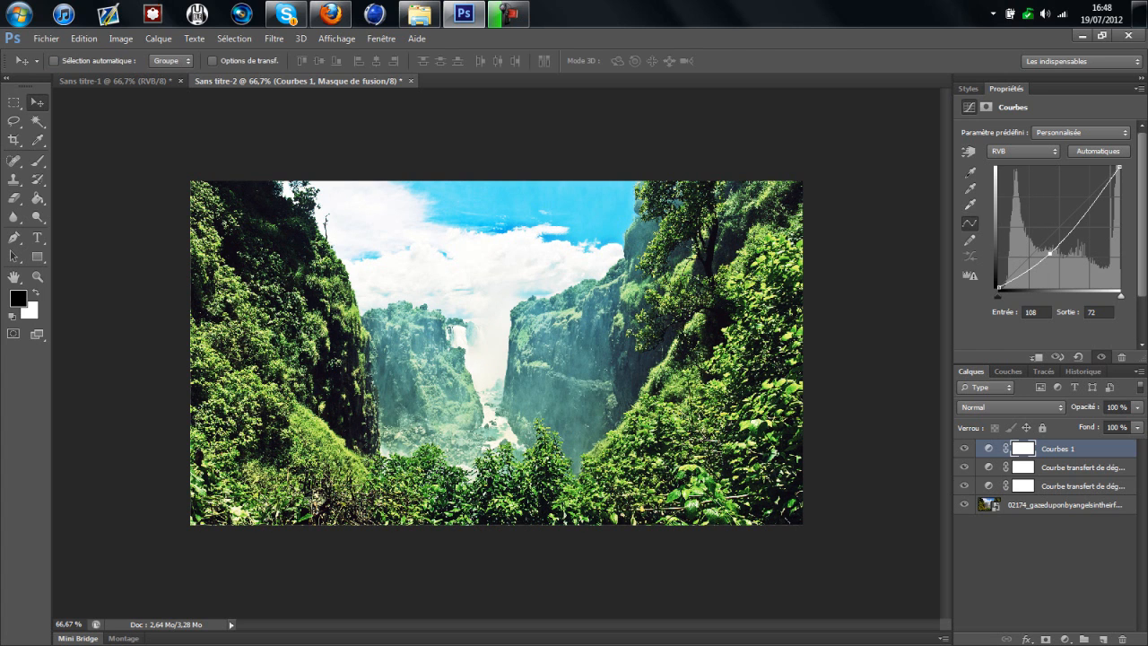
mouse_move(1050, 254)
mouse_down()
mouse_move(1065, 260)
mouse_move(1065, 245)
mouse_move(1039, 241)
mouse_move(1061, 238)
mouse_move(1091, 310)
mouse_move(995, 163)
mouse_move(1017, 183)
mouse_move(1018, 209)
mouse_move(1061, 202)
mouse_move(1060, 236)
mouse_up()
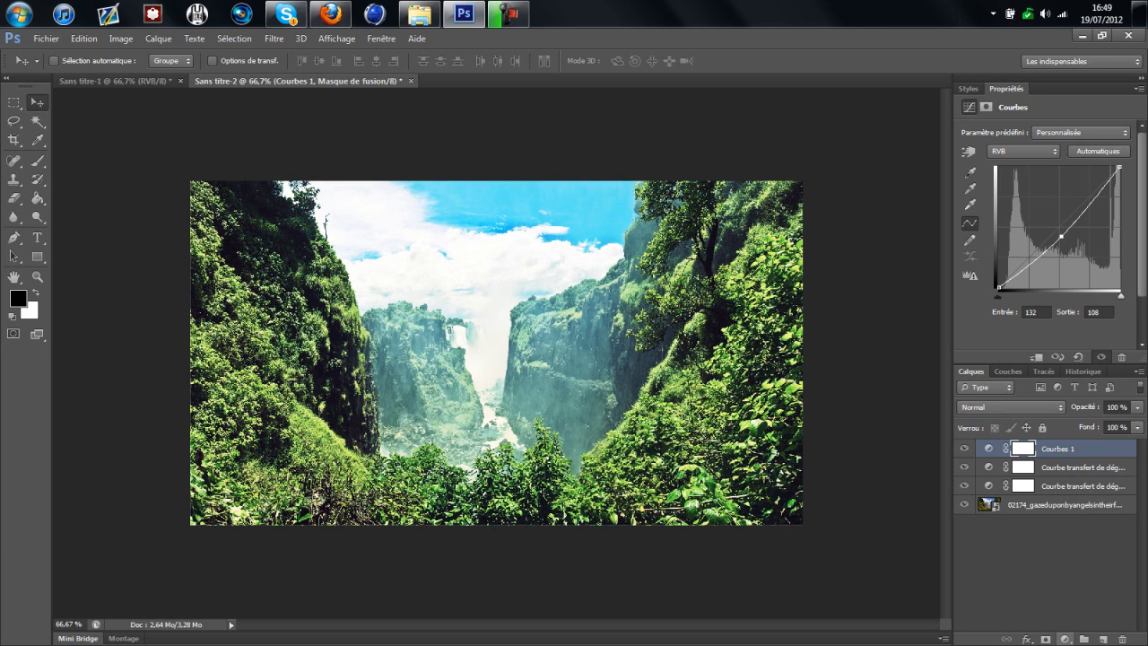
- Add a third gradient map above the Curves layer, try several gradient presets and choose the dark green to cream one
click(1064, 639)
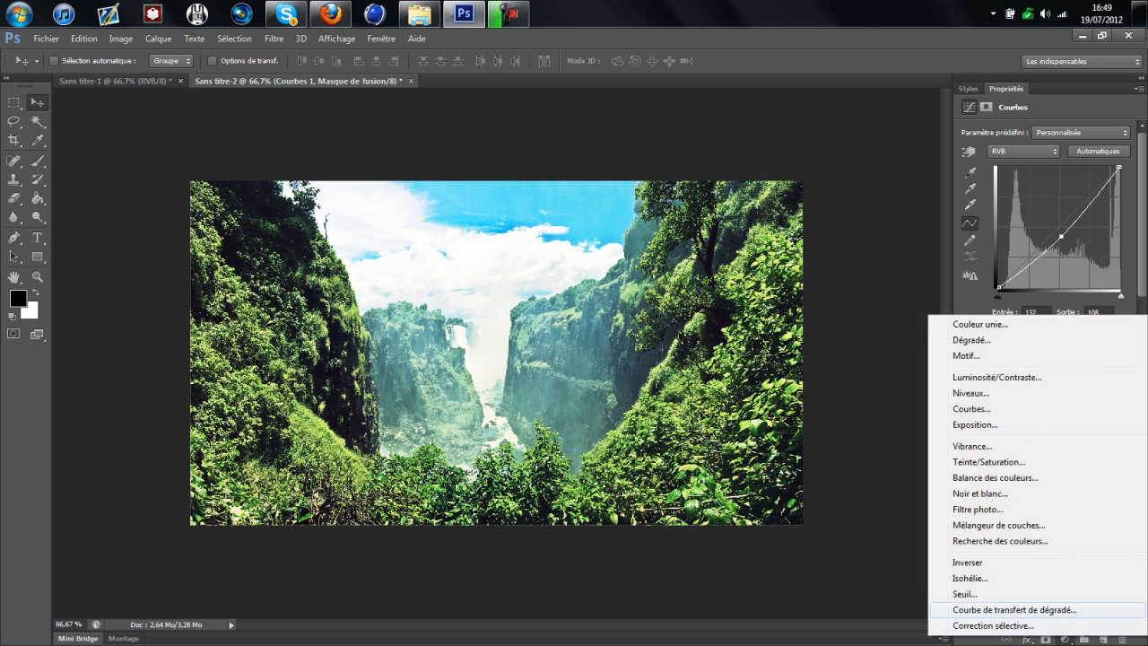
click(995, 609)
click(1123, 134)
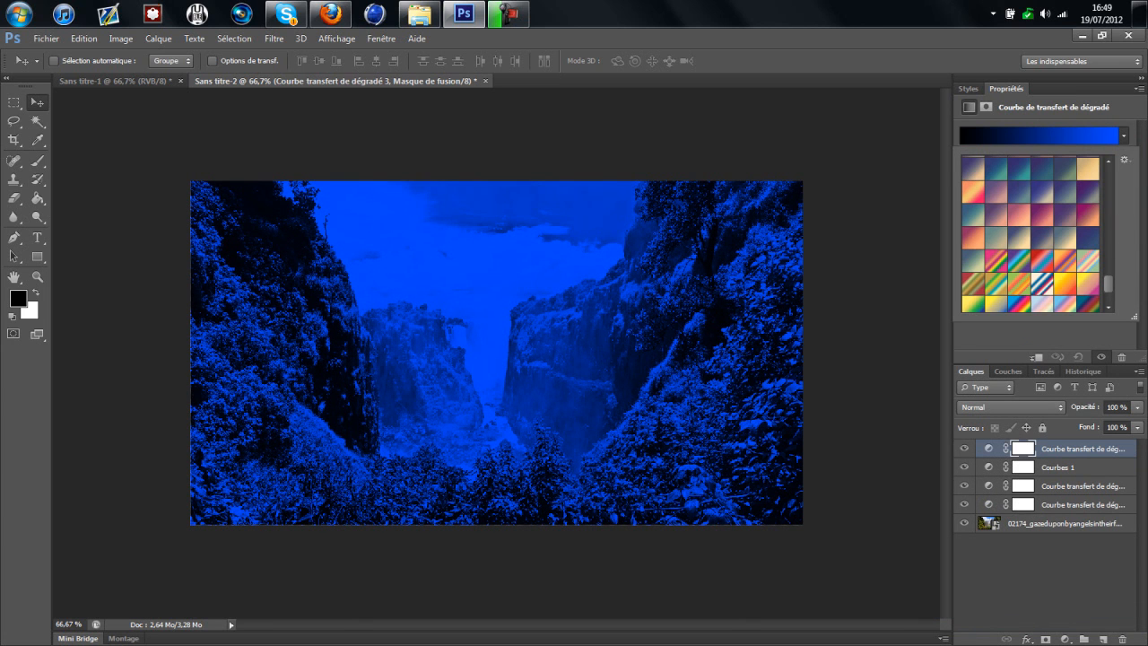
scroll(1030, 233, up, 5)
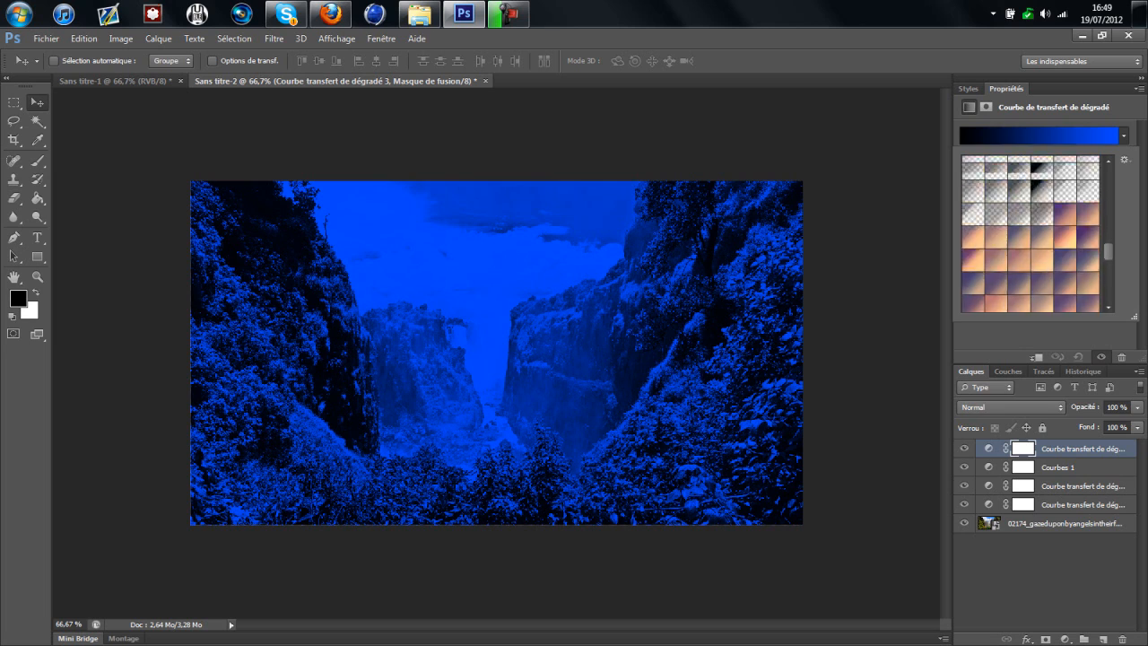
scroll(1030, 233, up, 5)
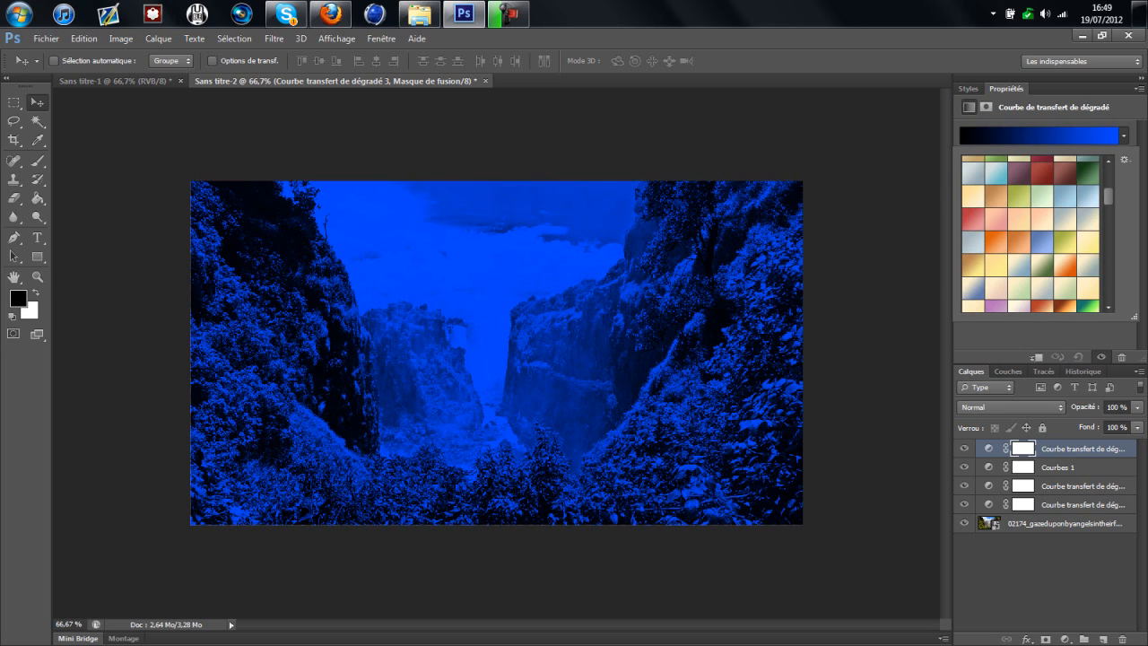
scroll(1030, 234, up, 1)
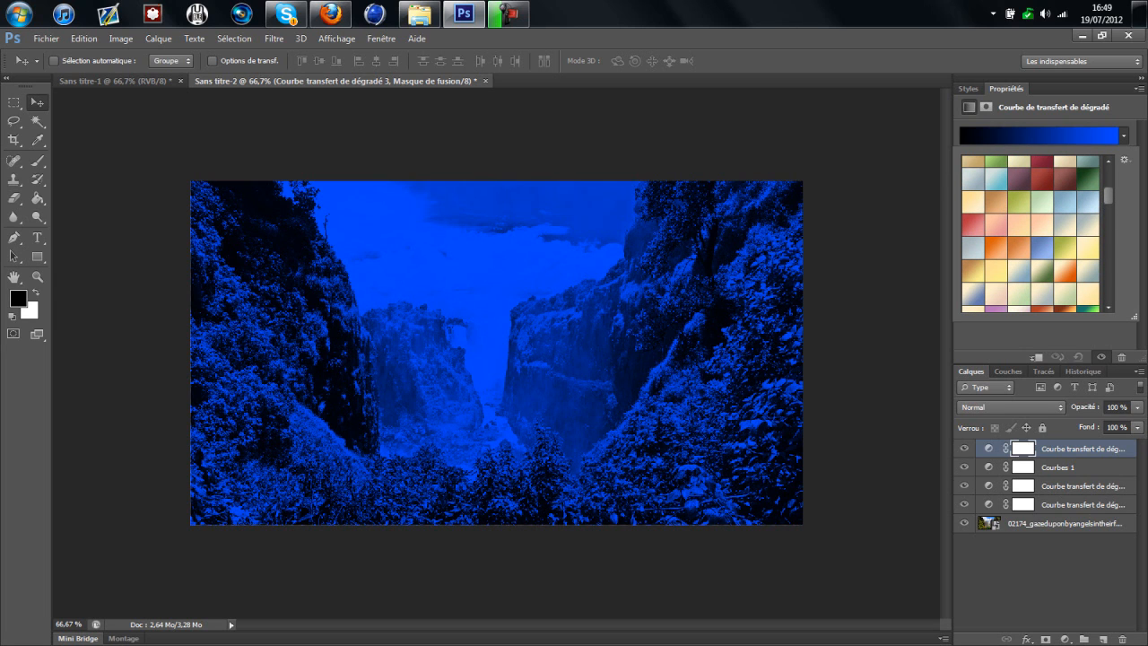
scroll(1030, 233, down, 3)
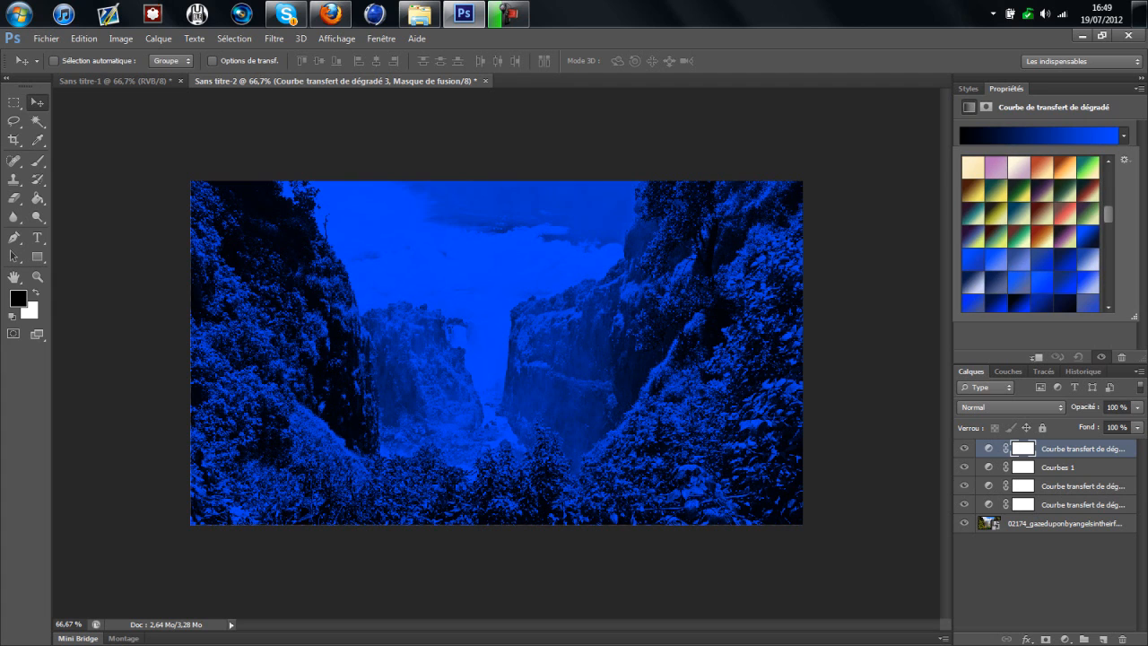
click(1064, 214)
click(1018, 236)
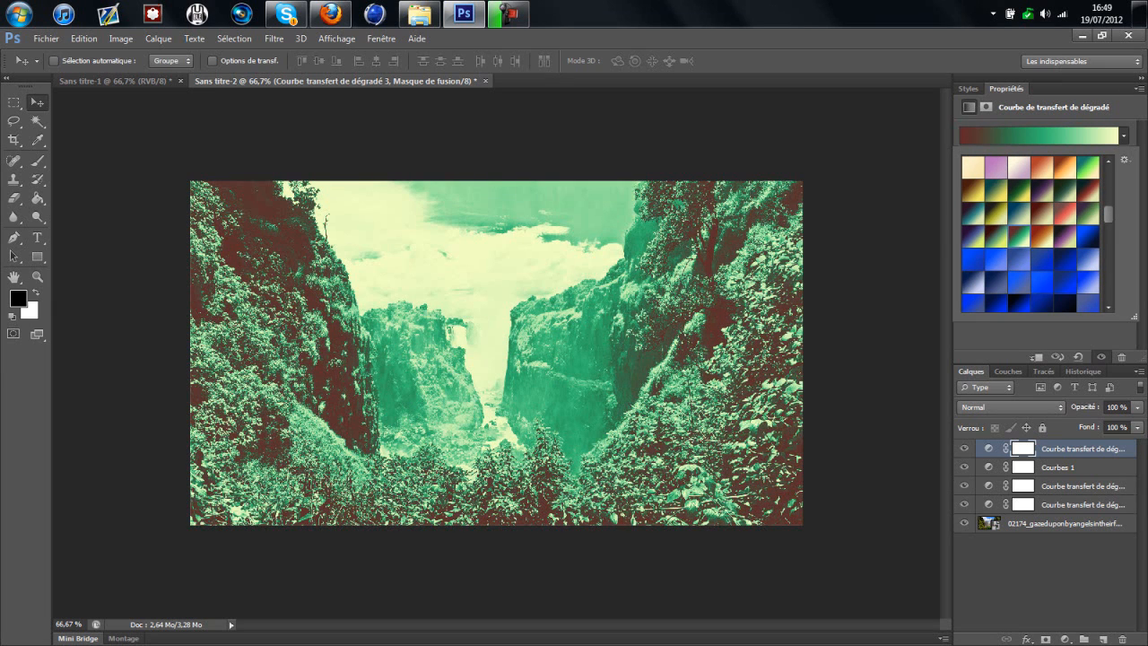
click(1123, 136)
click(1123, 136)
click(995, 214)
click(1019, 214)
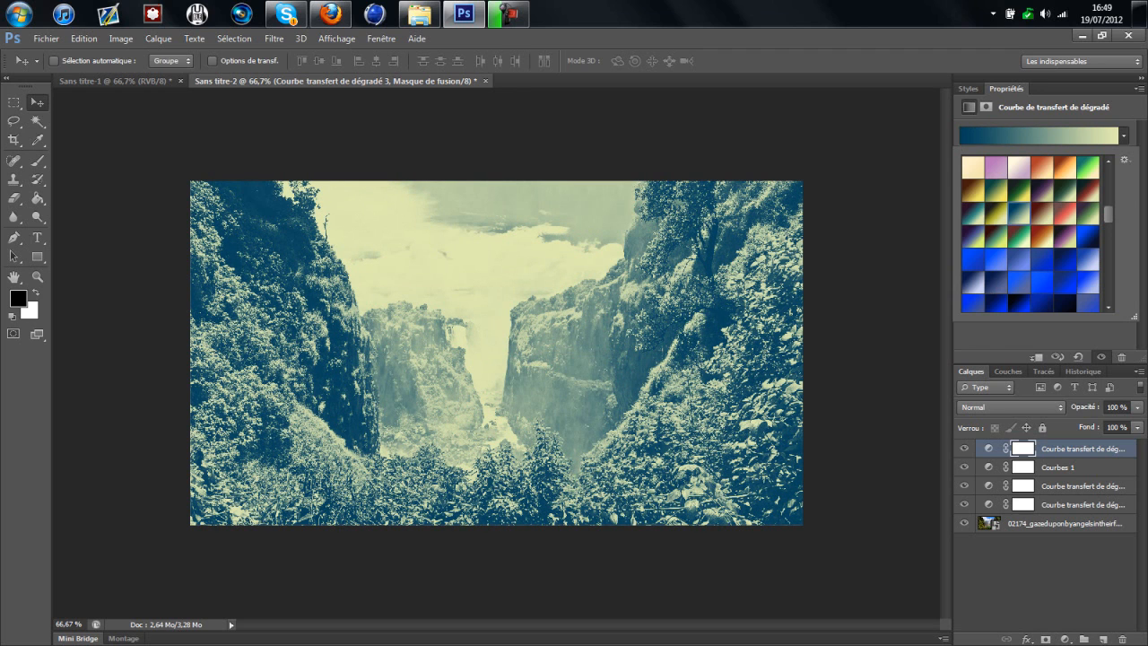
click(1064, 190)
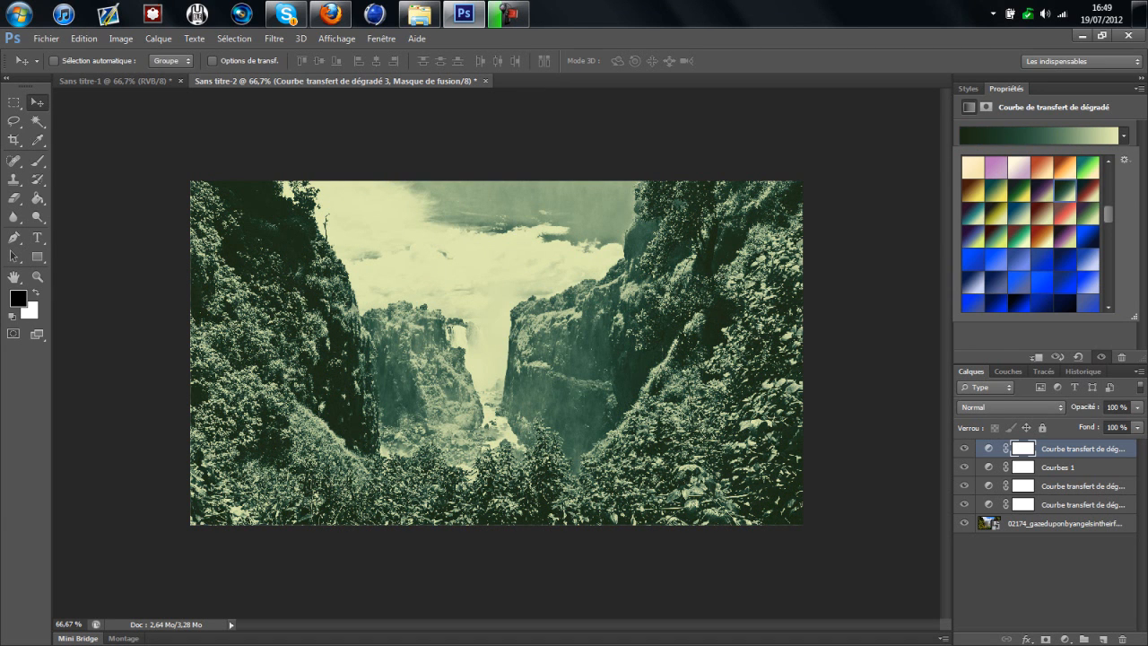
- Try blend modes from Densité linéaire + through Saturation on the third gradient map, and delete that layer
click(1010, 407)
click(1010, 407)
click(1010, 162)
key(Down)
key(Down)
key(Down)
key(Down)
key(Down)
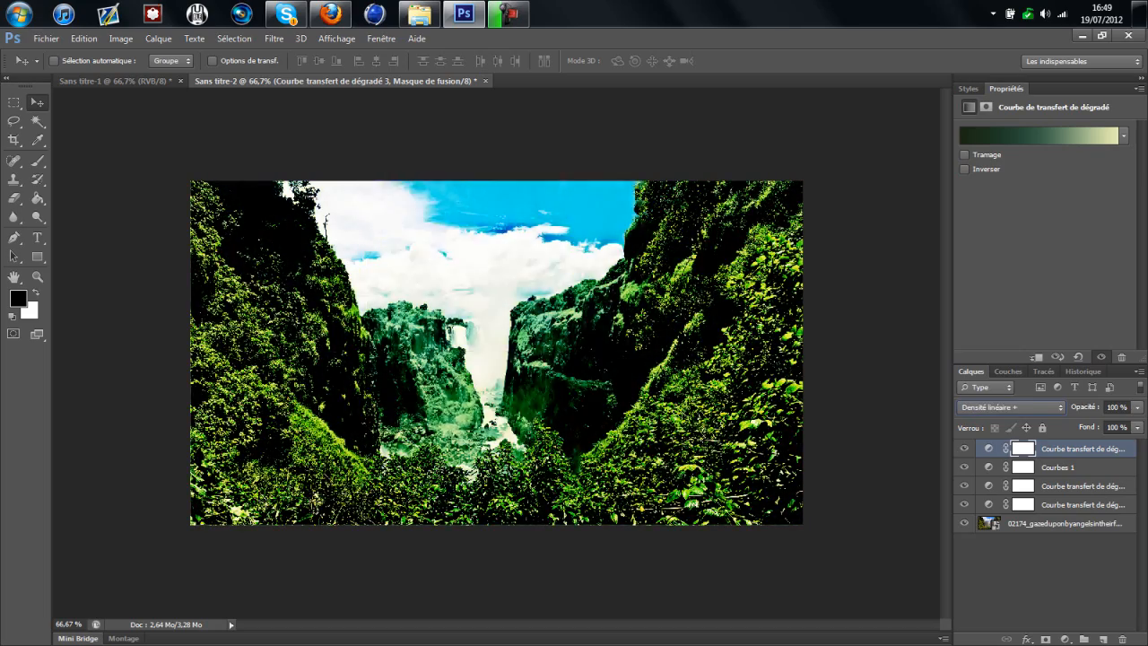
key(Down)
key(Down)
key(Down)
key(Down)
key(Down)
key(Down)
key(Down)
key(Down)
key(Down)
key(Down)
key(Down)
key(Down)
key(Down)
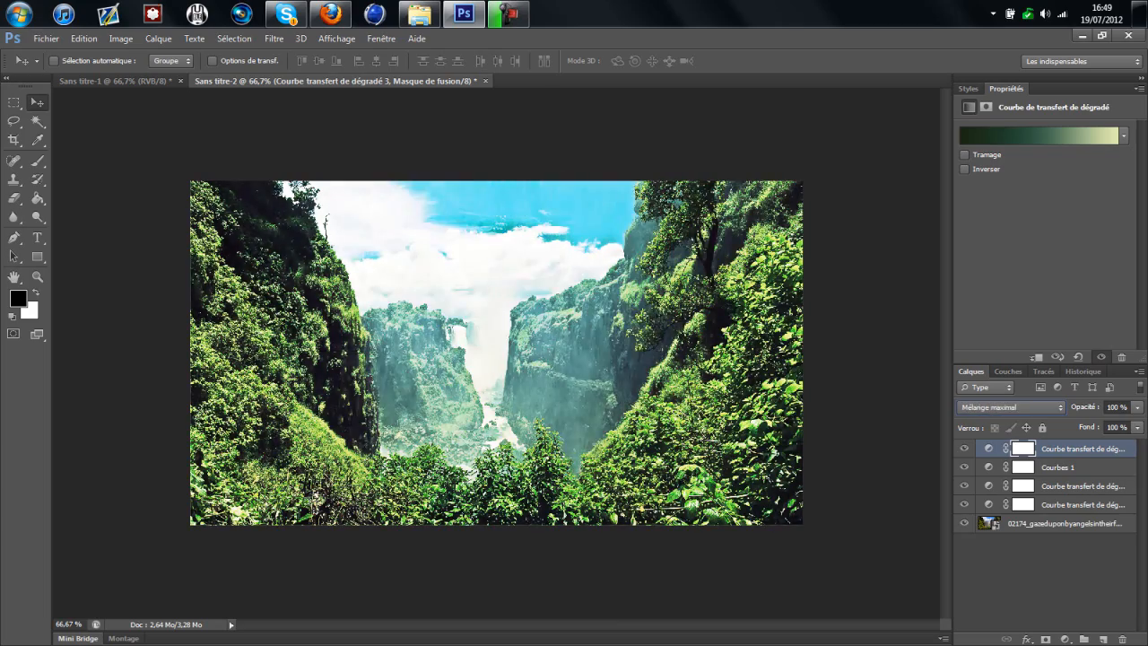
key(Down)
key(Down)
key(Down)
key(Down)
key(Down)
key(Down)
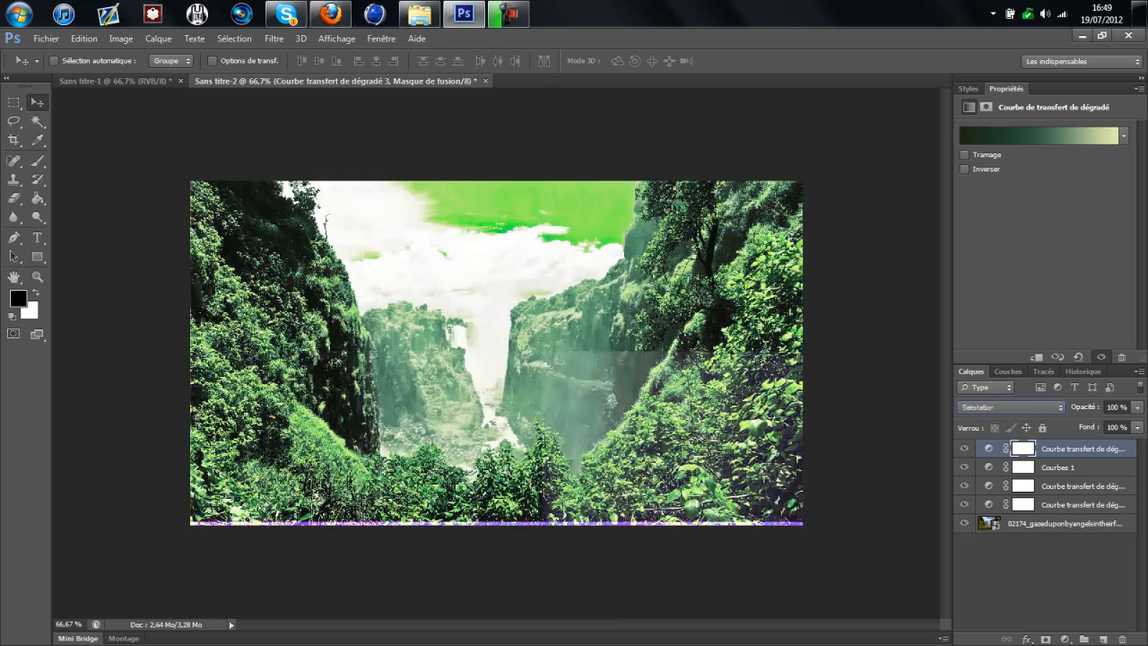
click(963, 448)
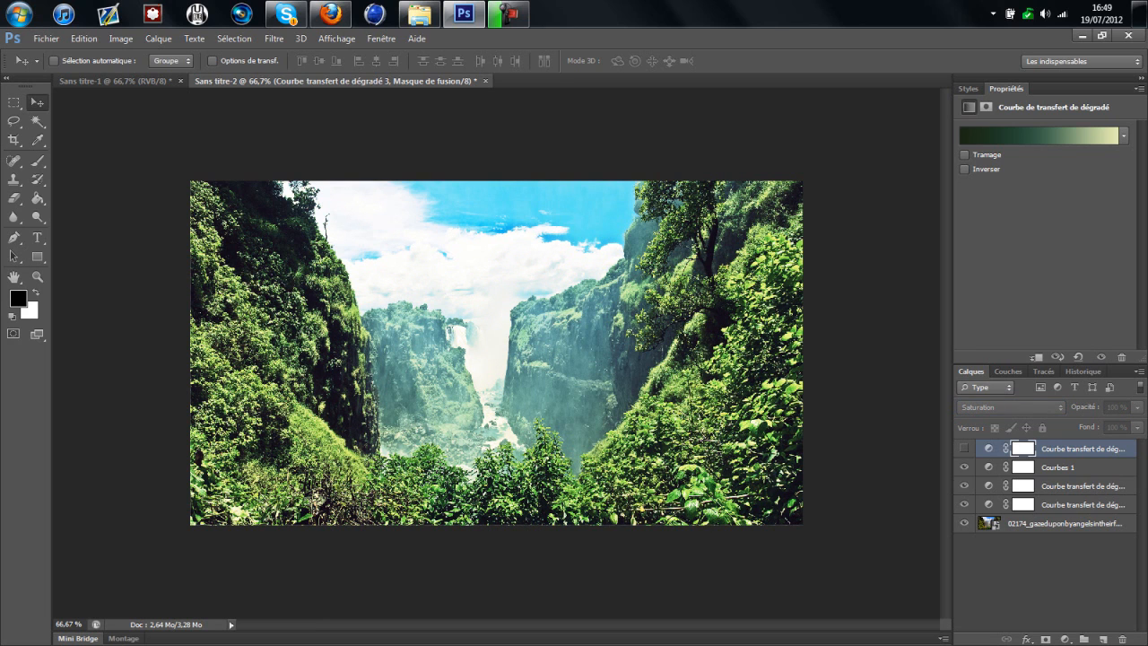
key(Delete)
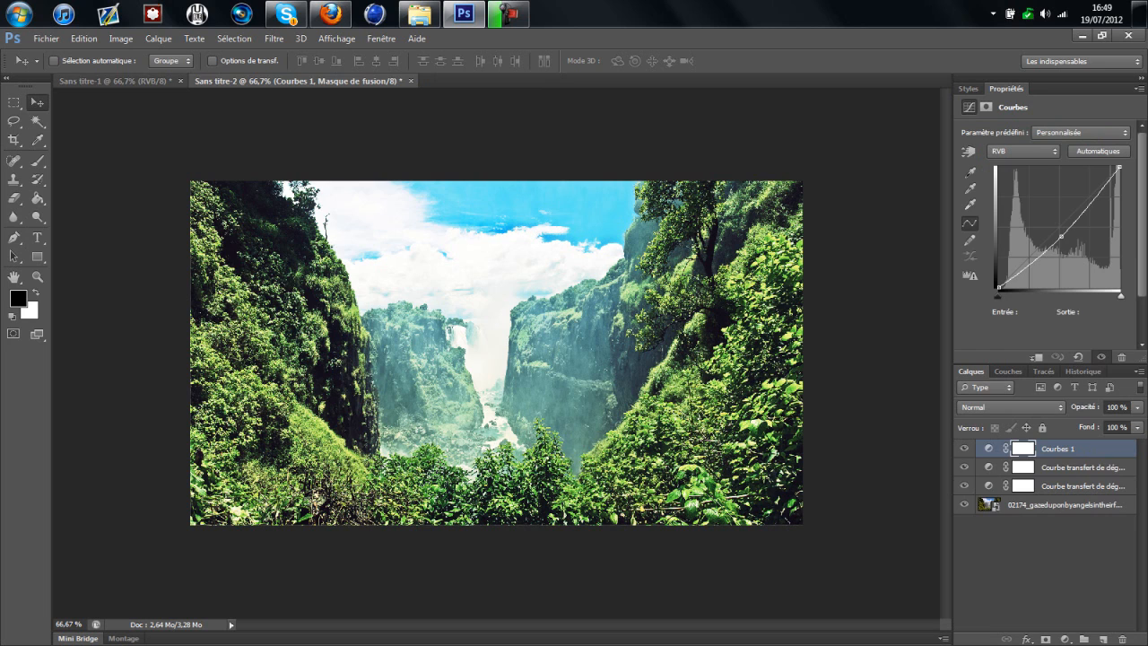
- Compare with the reference document Sans titre-1, and save the graded document to the desktop as the Photoshop file "Tutoriel color correction"
click(115, 81)
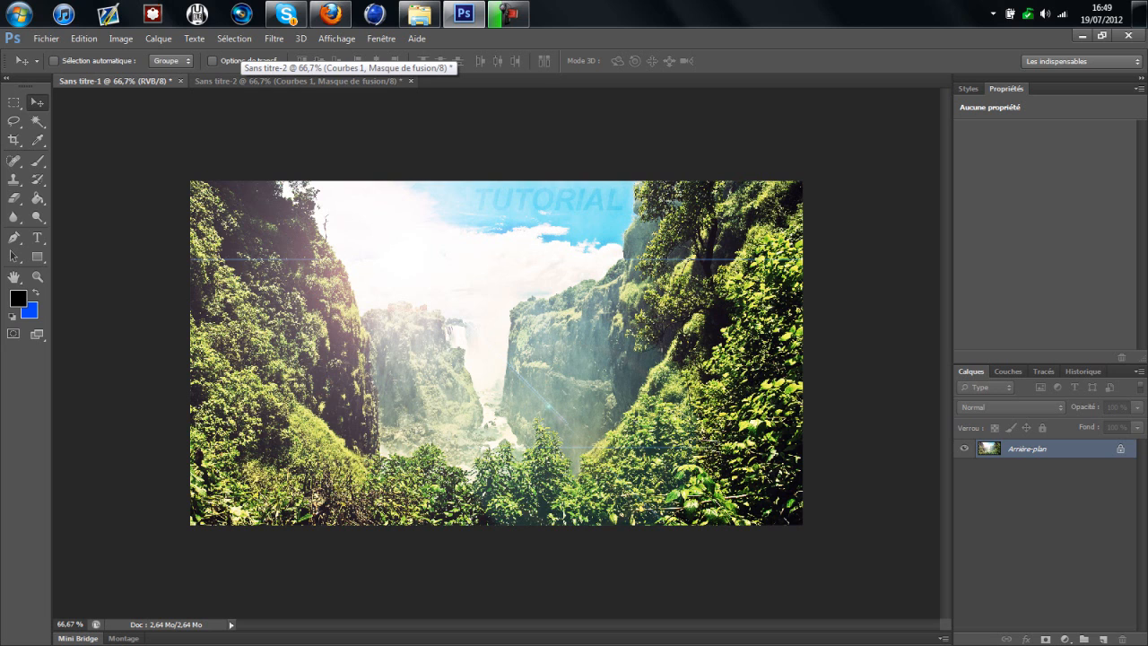
click(296, 81)
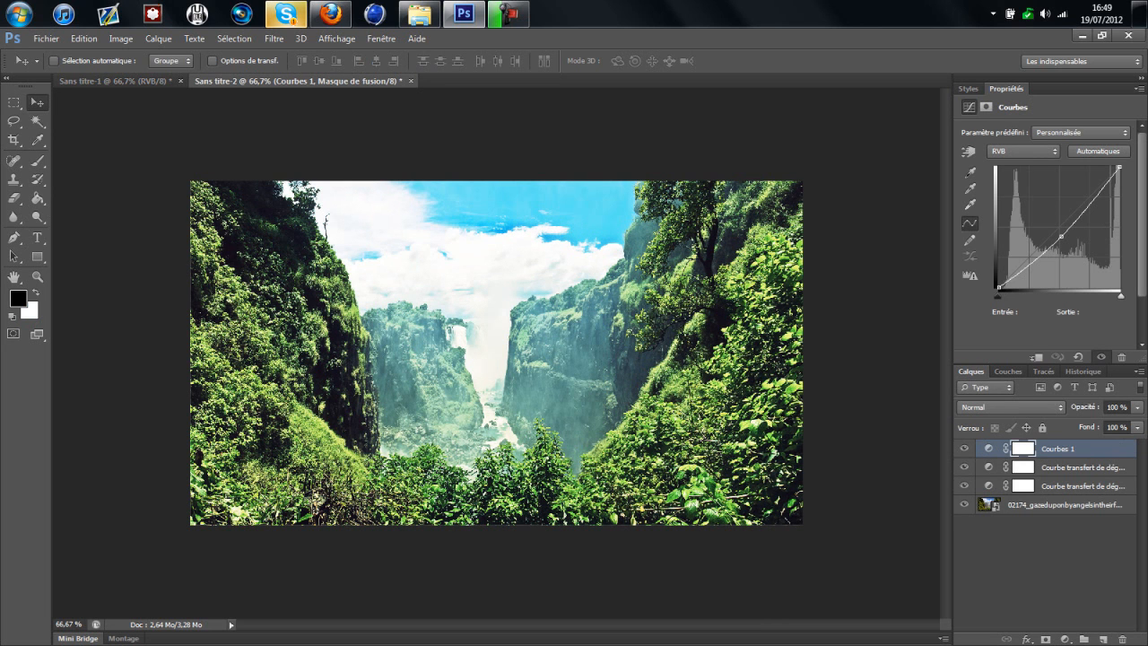
click(46, 38)
click(80, 211)
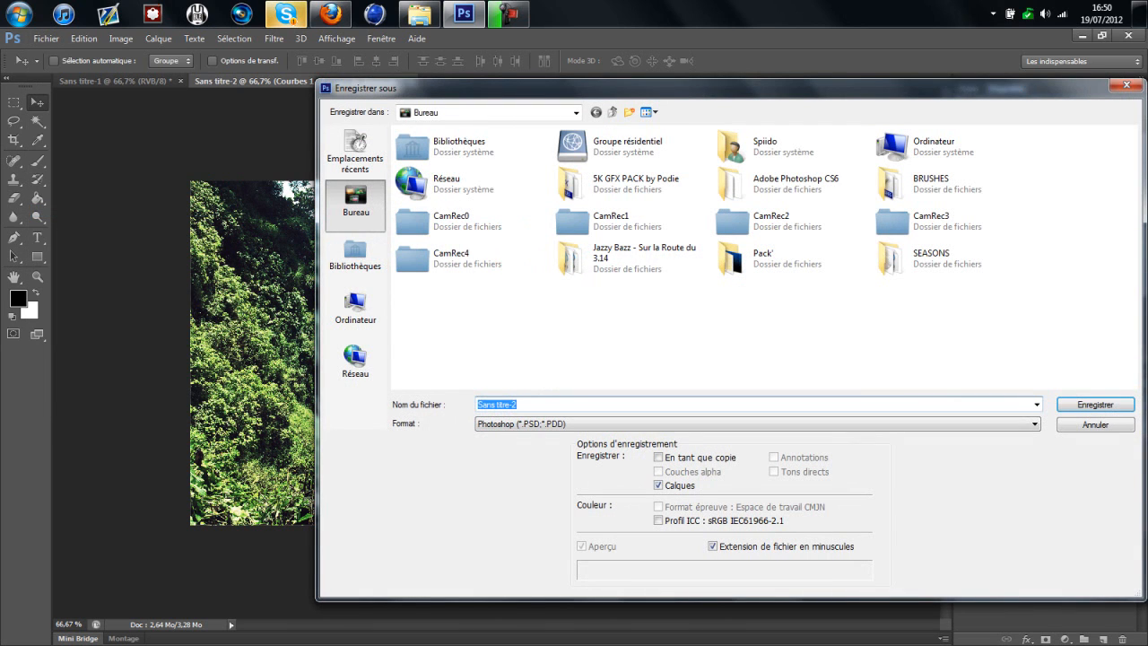
text(Tu)
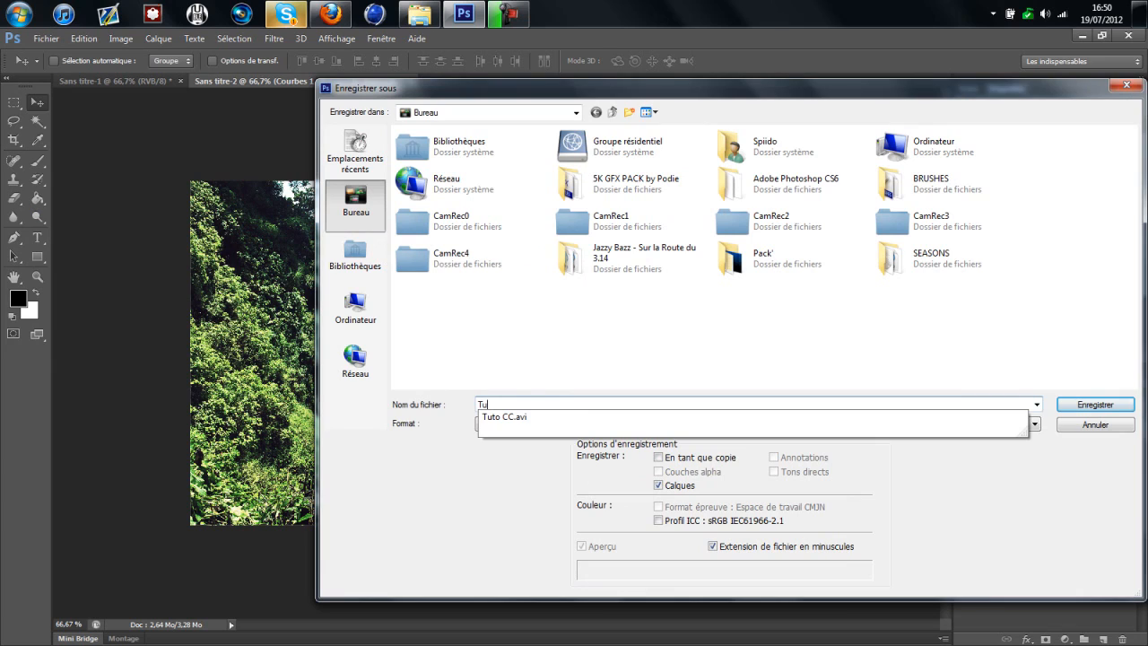
text(toriel )
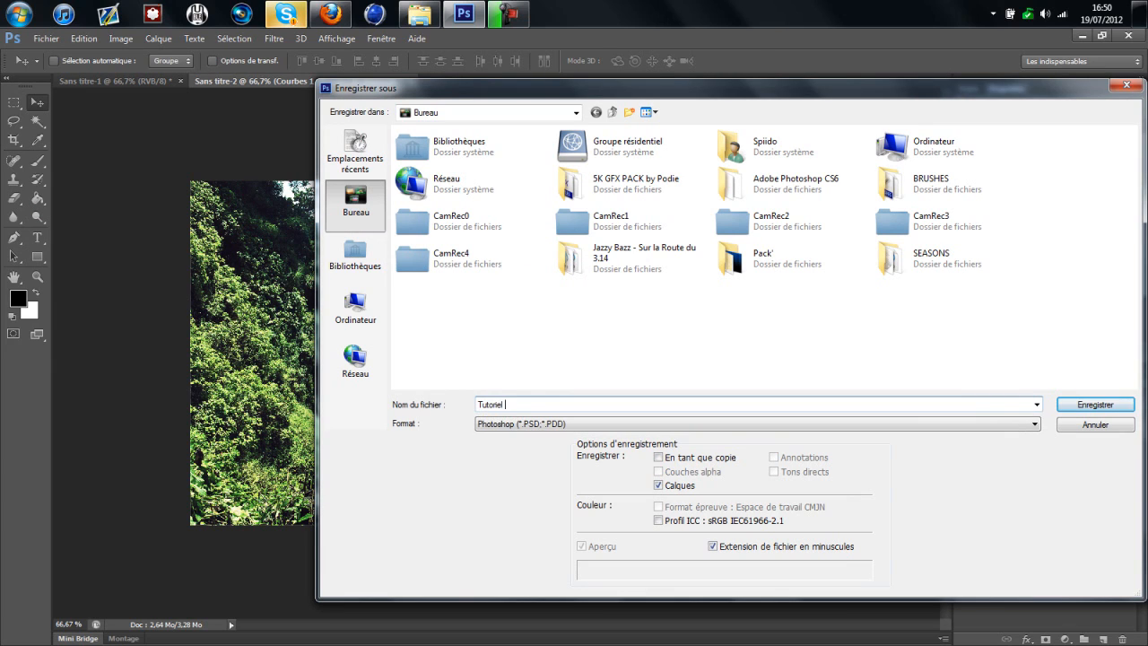
text(color co)
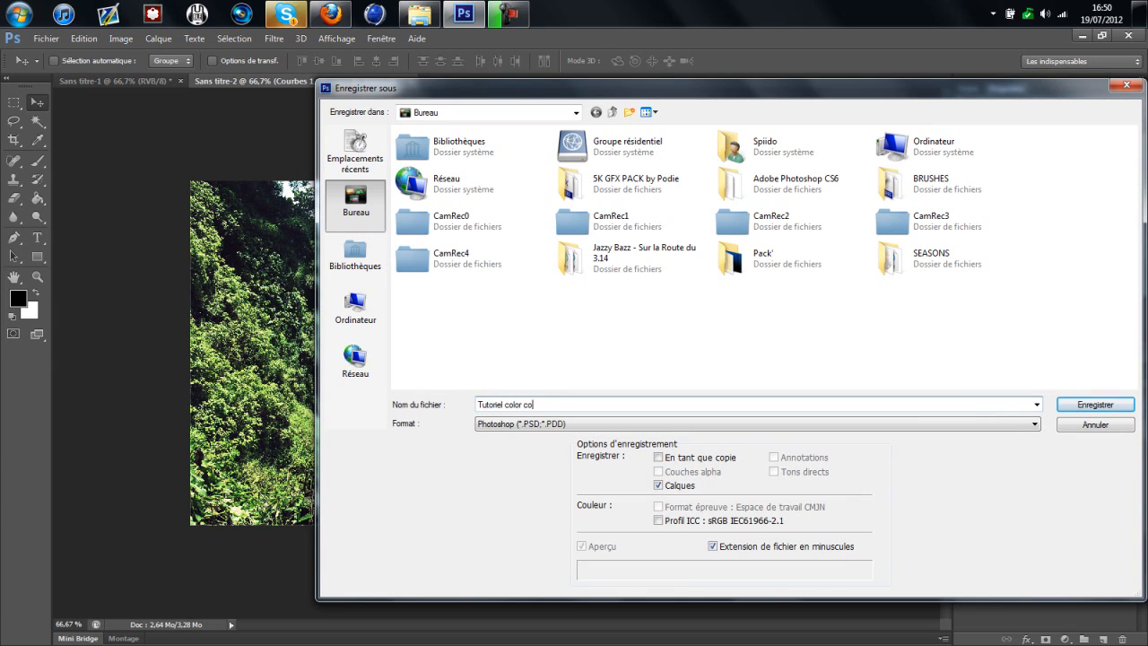
text(rrection)
key(BackSpace)
key(BackSpace)
key(BackSpace)
key(BackSpace)
text(toin)
key(BackSpace)
key(BackSpace)
key(BackSpace)
text(ion)
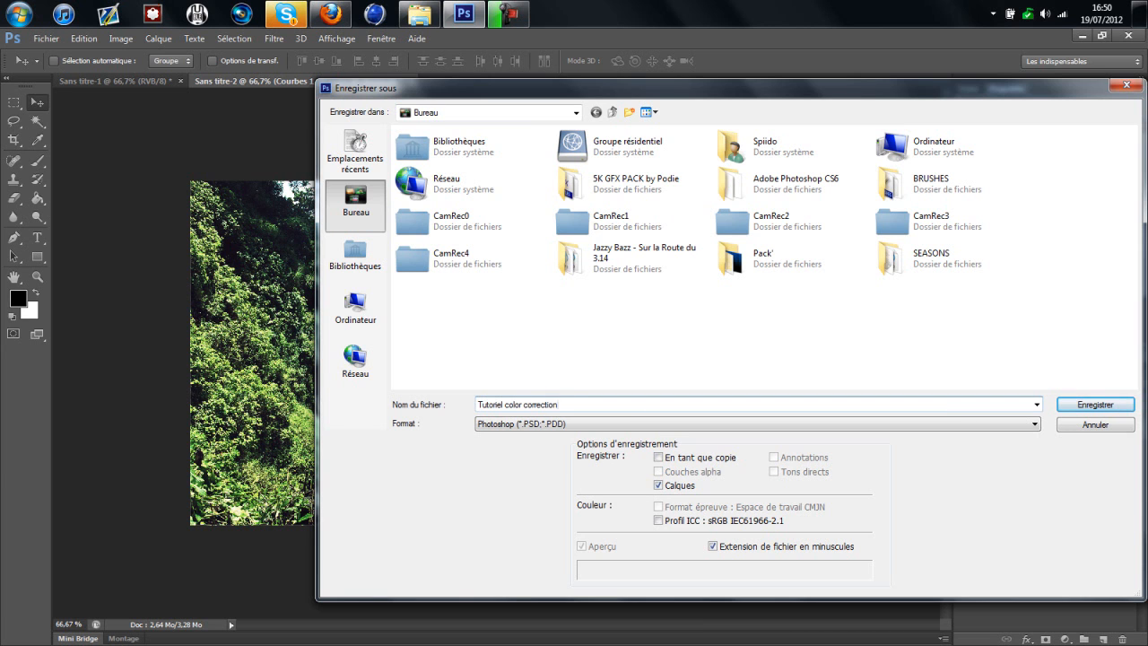
key(Return)
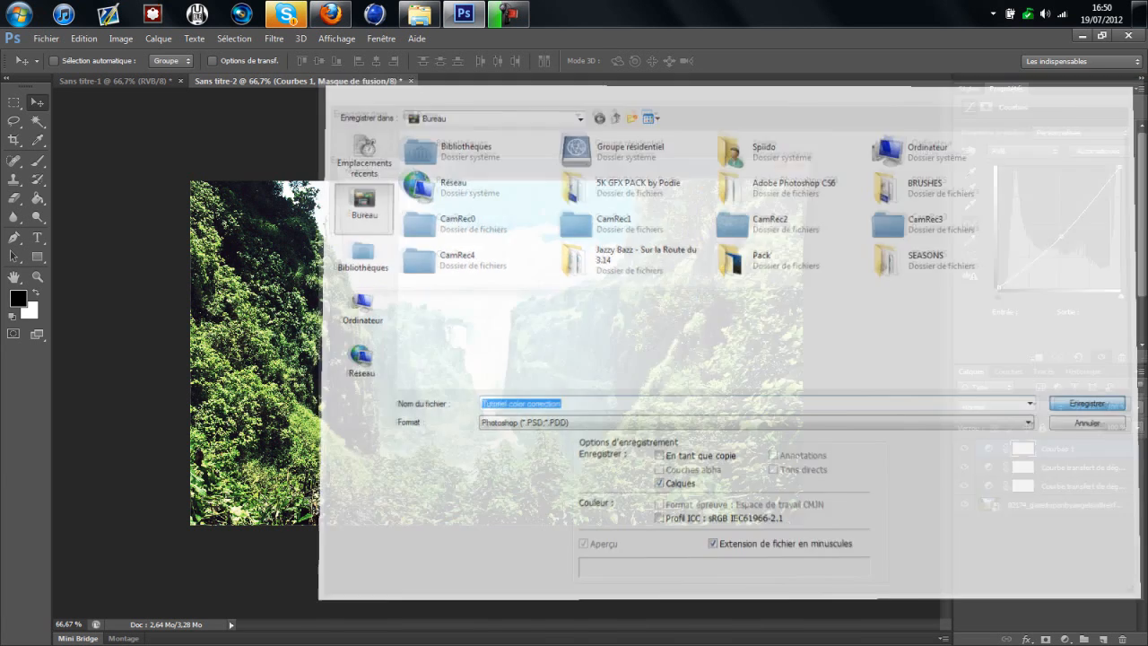
key(Return)
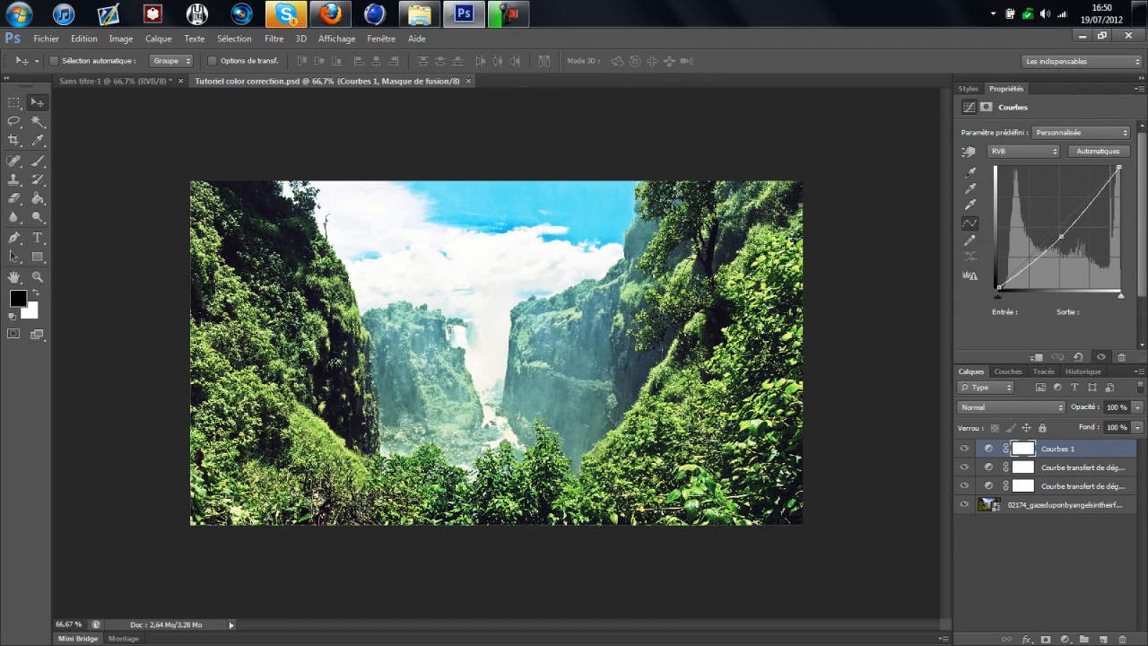
- Try merging all layers into one, and undo the merge
key(ctrl+alt+a)
key(ctrl+e)
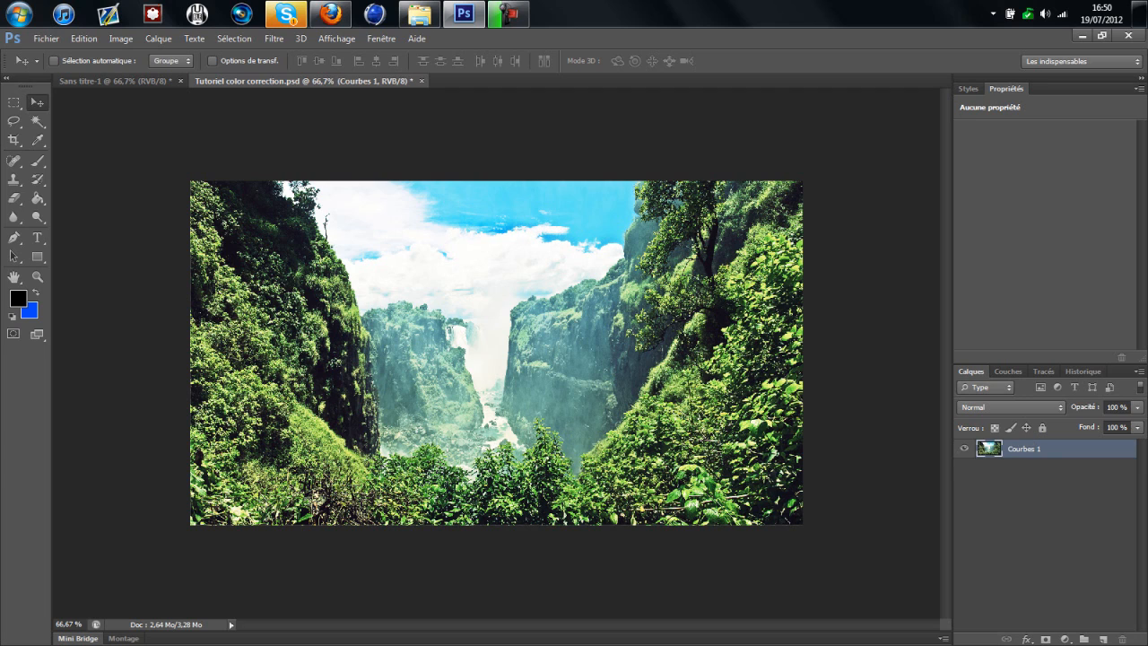
key(ctrl+z)
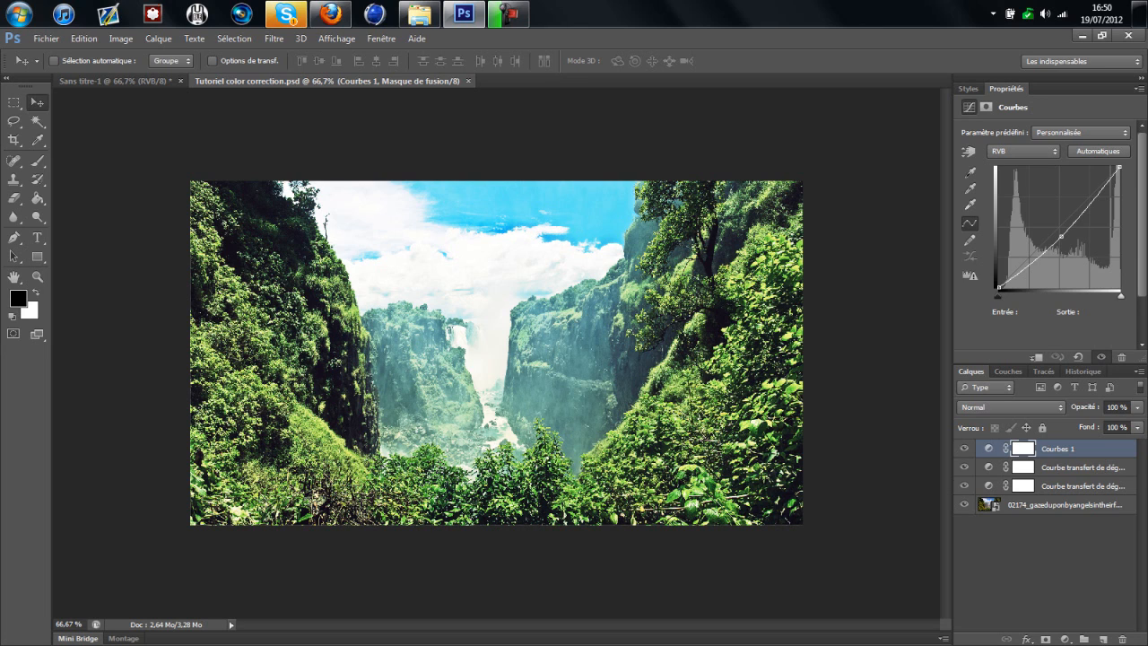
- Select the photo and all its adjustment layers and merge them into a single layer
key(ctrl+alt+a)
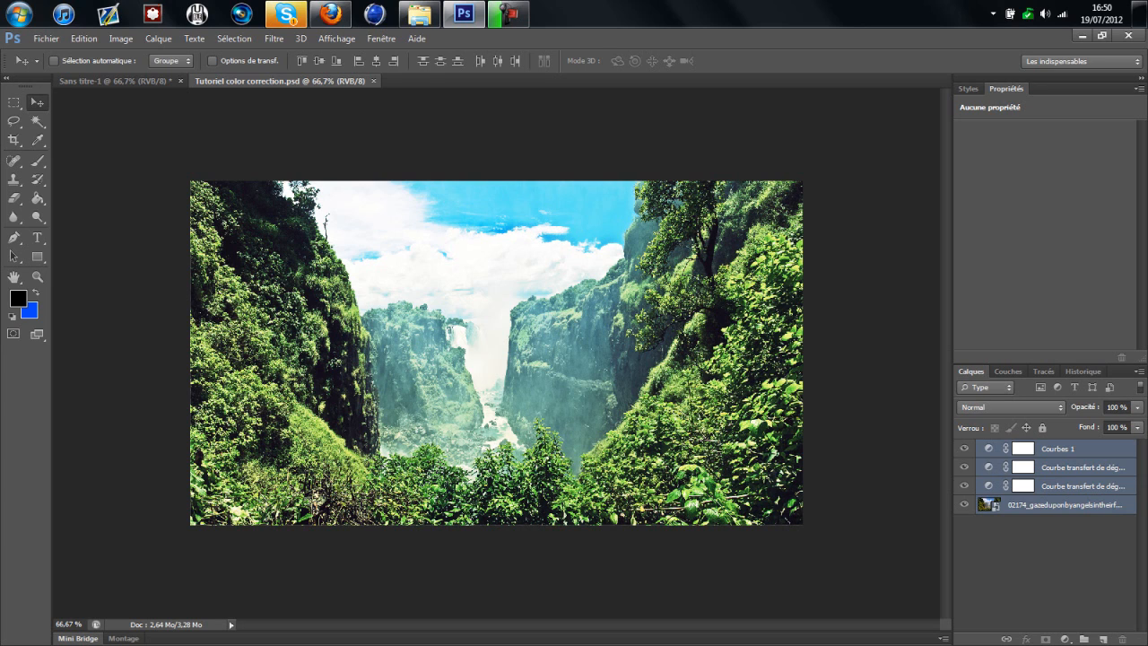
key(ctrl+e)
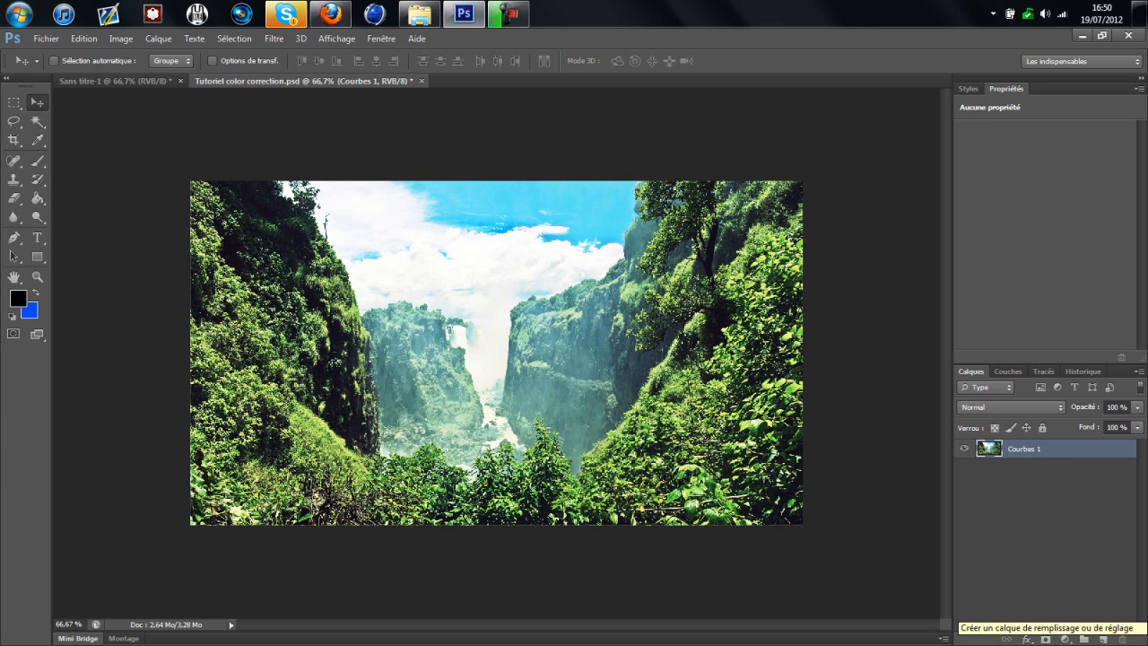
- Add a Halo lens flare over the sky beside the cliff, at 157% brightness with the 50-300 mm (zoom) lens
click(273, 38)
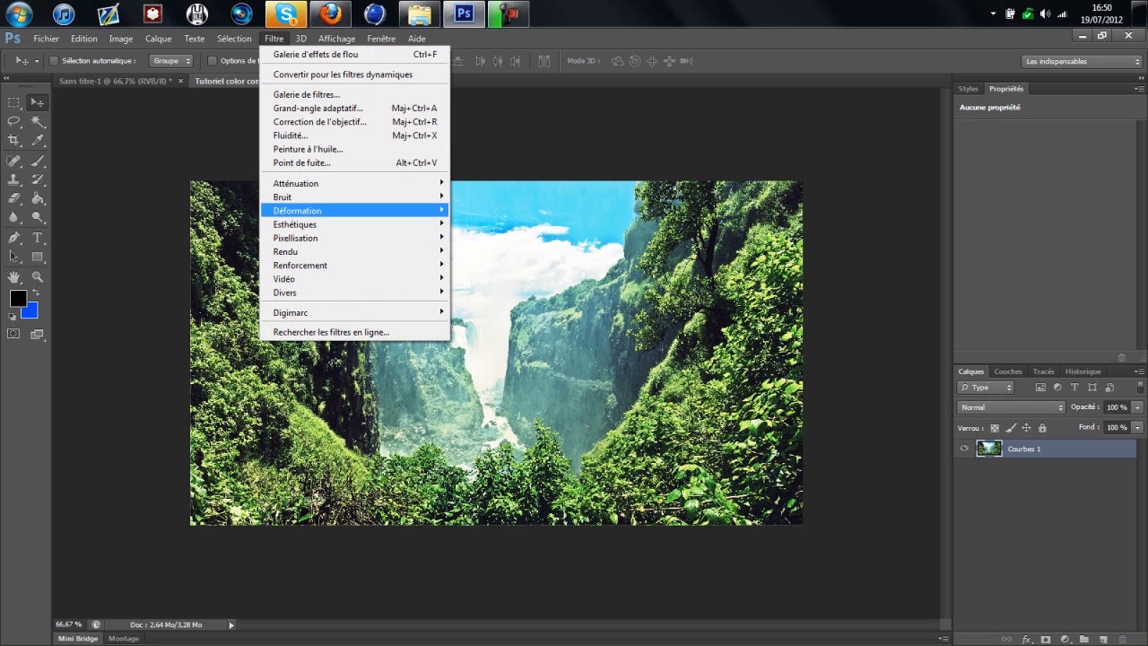
mouse_move(358, 251)
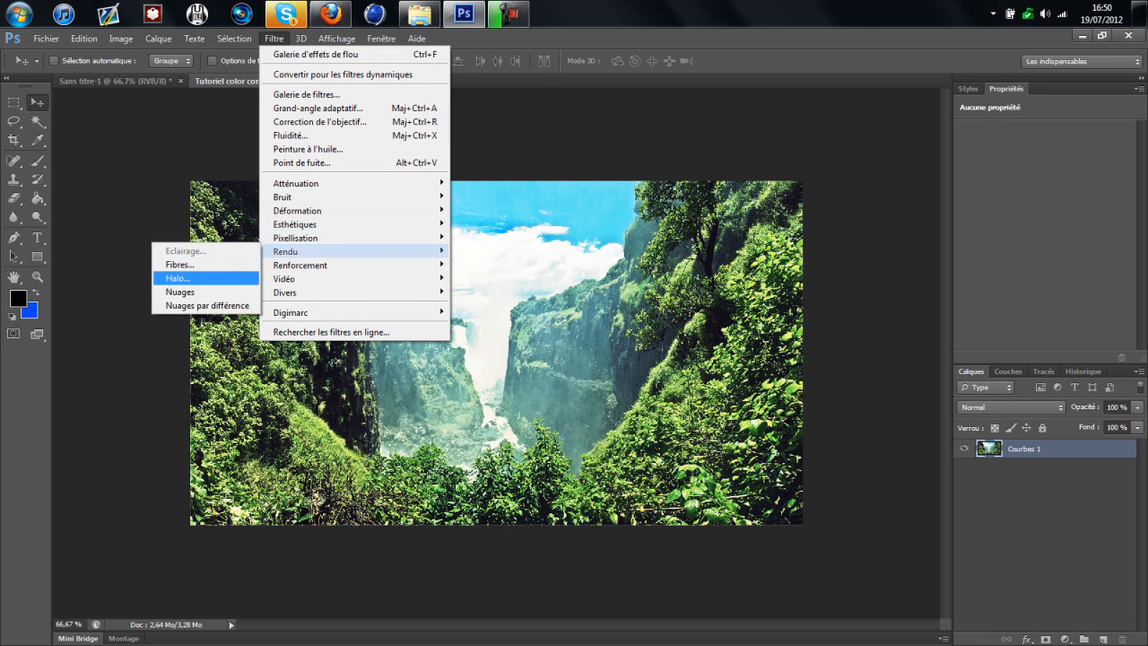
click(177, 278)
drag(495, 341, 526, 341)
mouse_move(505, 228)
mouse_down()
mouse_move(495, 225)
mouse_move(504, 229)
mouse_up()
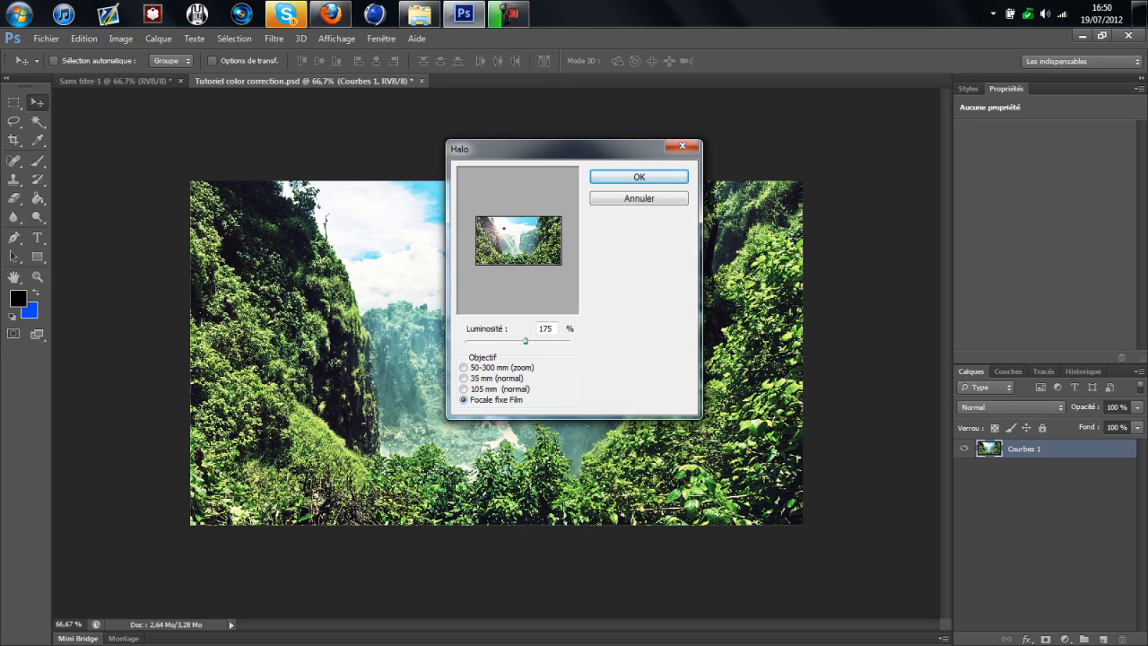
click(465, 368)
drag(525, 341, 520, 341)
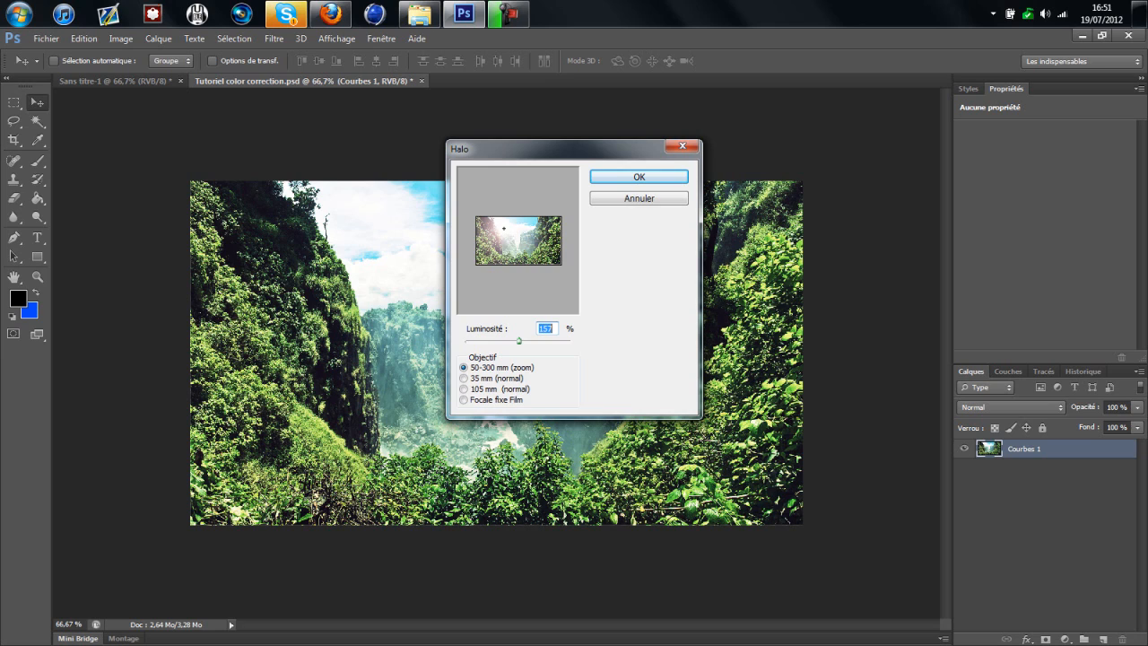
click(464, 379)
click(464, 400)
click(464, 378)
click(463, 367)
key(Return)
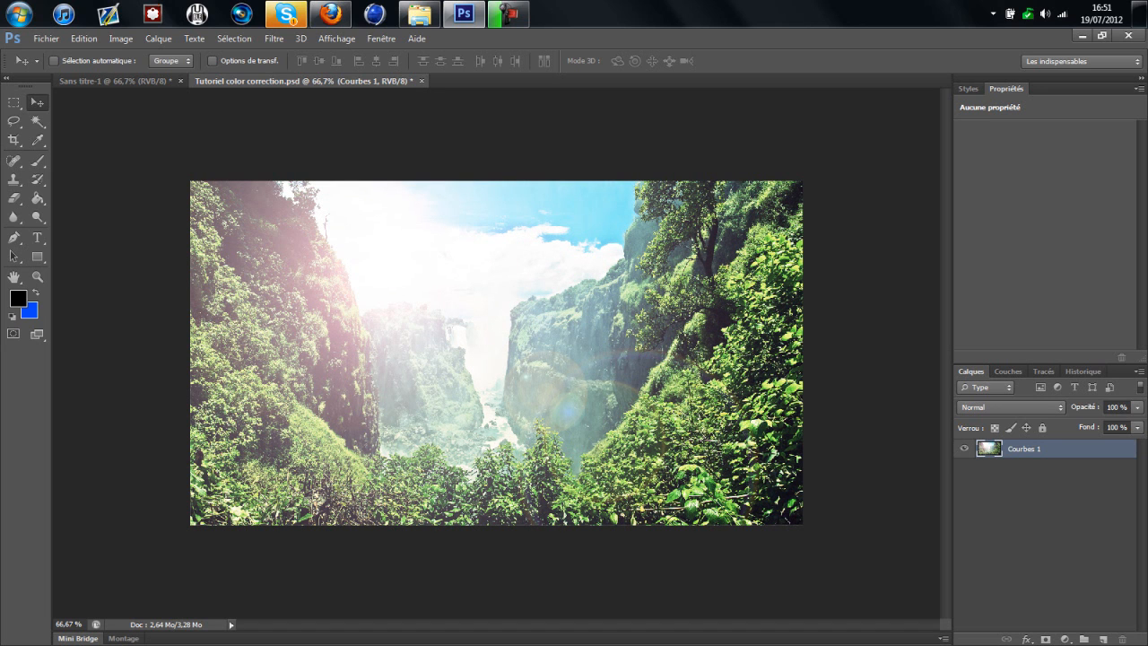
- Add a second Halo over the same part of the sky, at 78% brightness with the Focale fixe Film lens
click(274, 37)
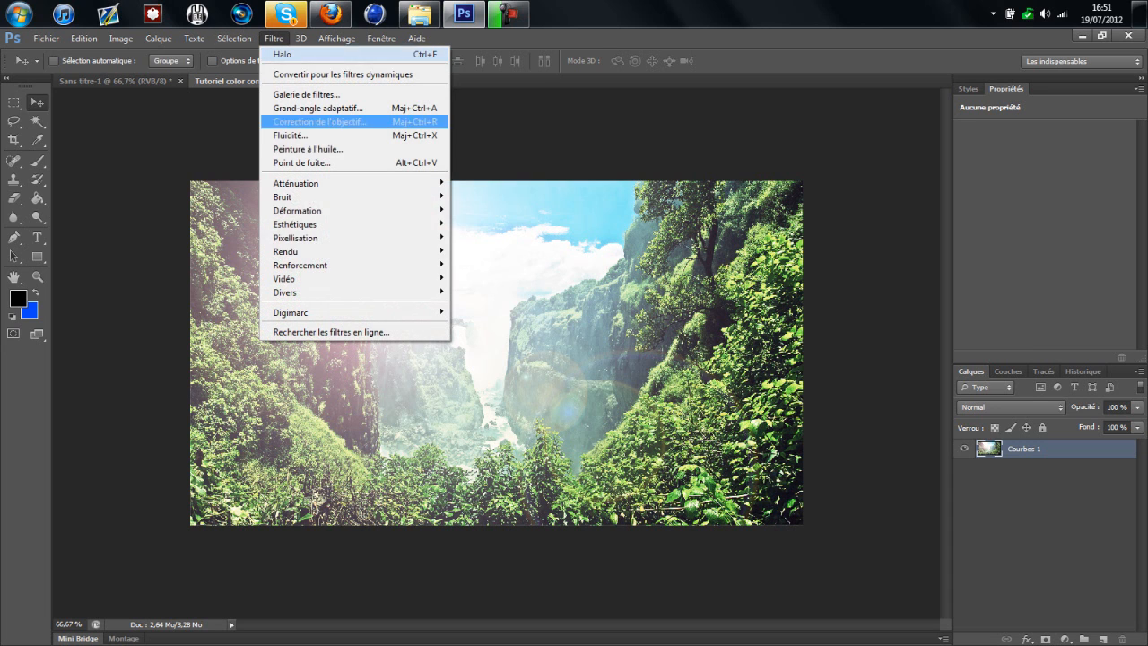
mouse_move(358, 251)
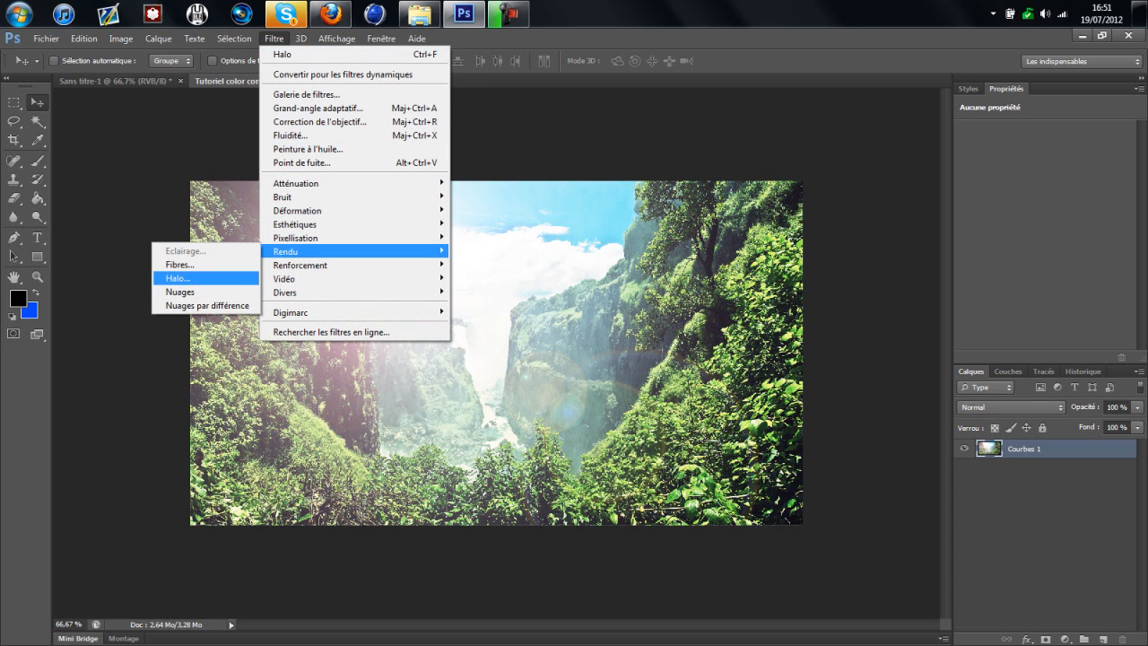
click(177, 278)
click(463, 399)
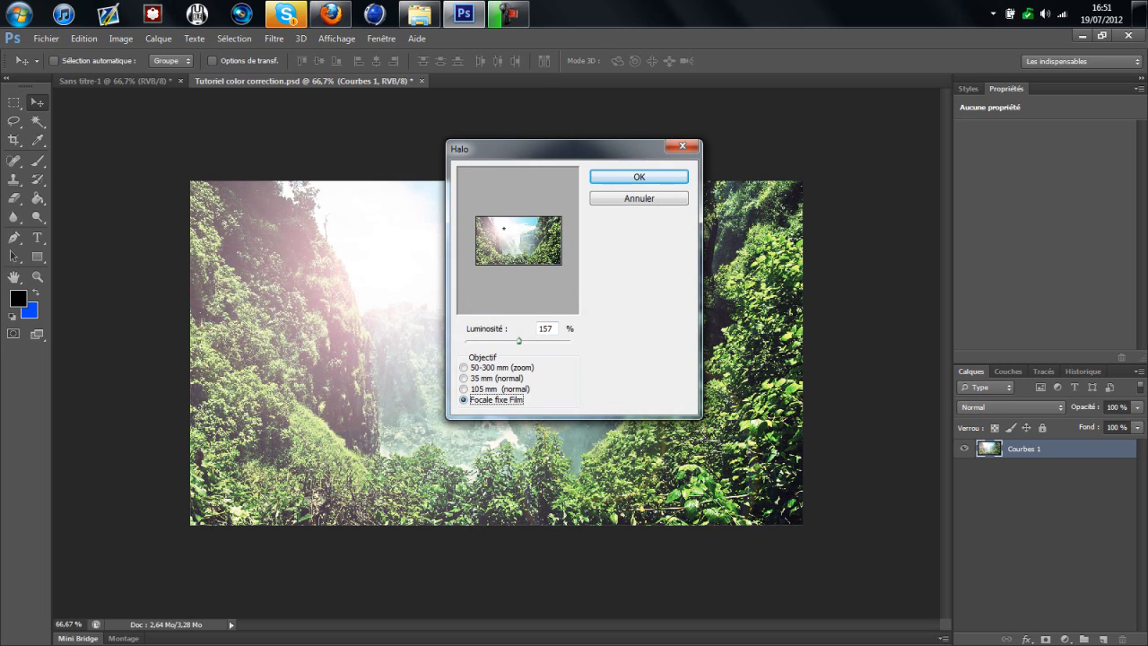
click(464, 389)
click(464, 400)
drag(518, 341, 491, 340)
click(463, 378)
click(464, 389)
click(464, 400)
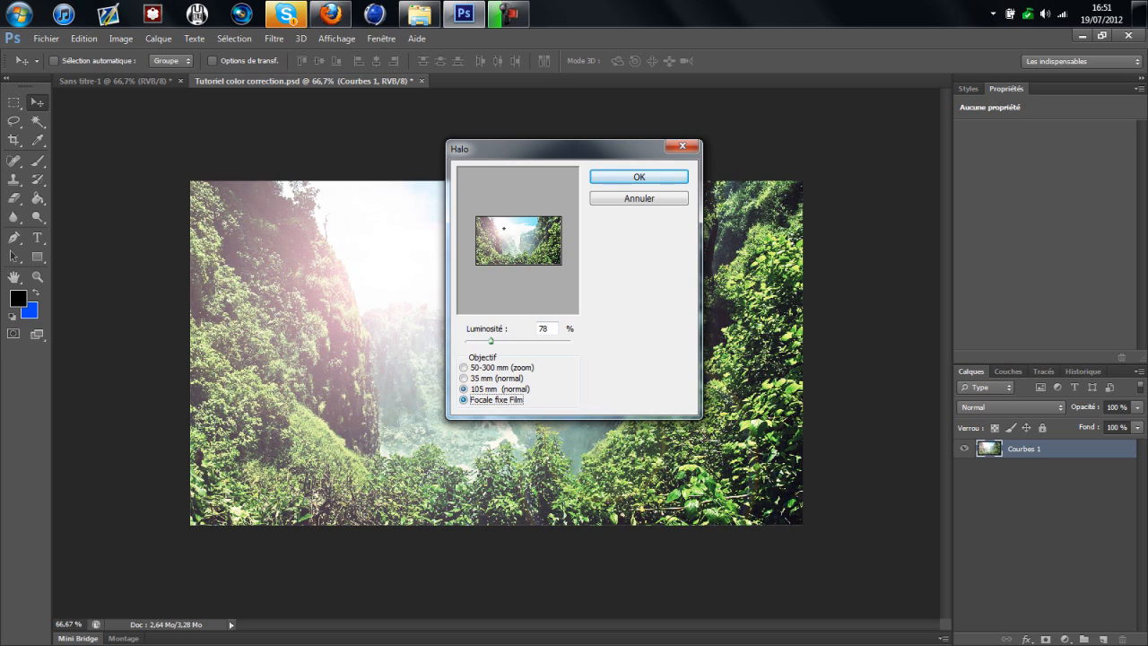
drag(504, 229, 502, 229)
drag(556, 148, 985, 146)
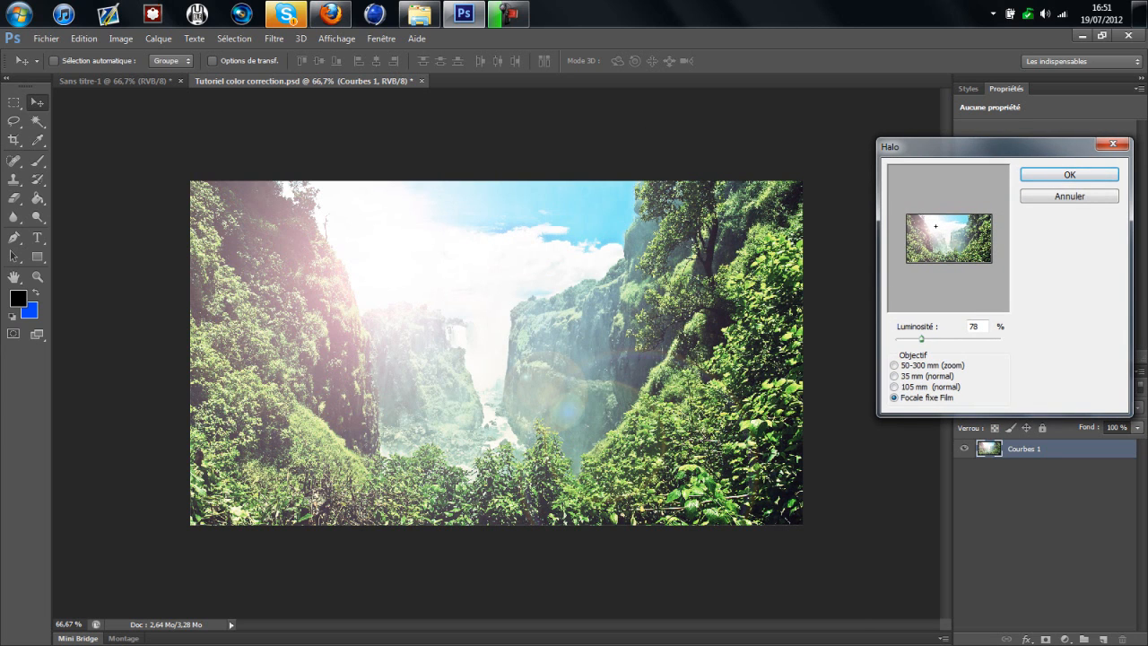
key(Return)
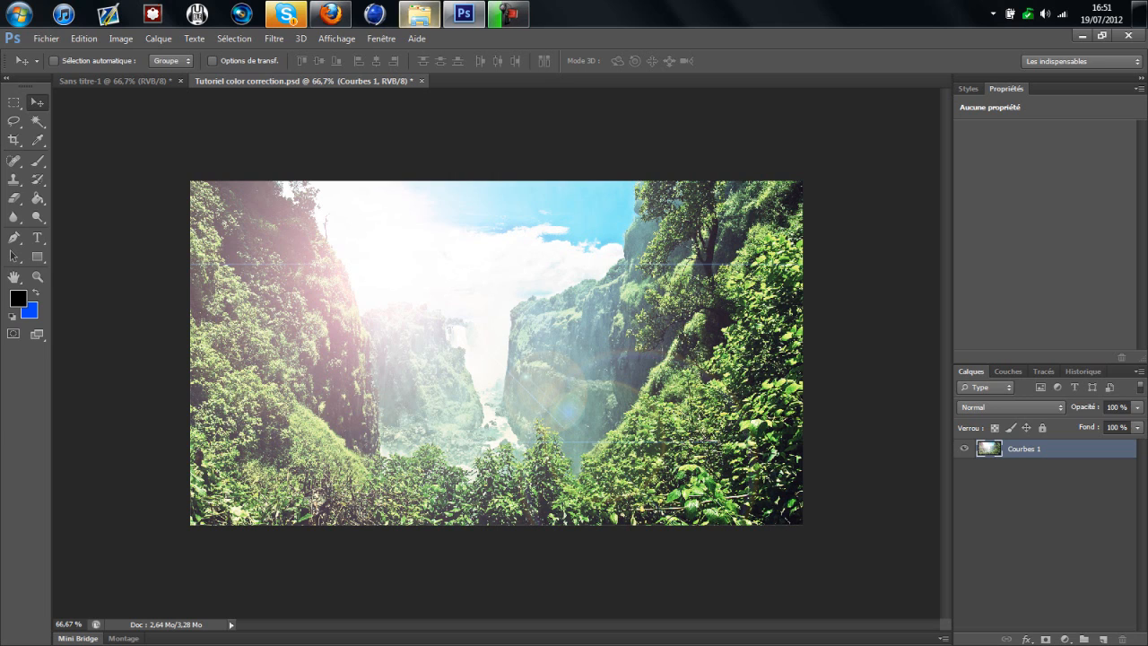
- Look through the Landscapes and 5K GFX PACK by Podie folders for an overlay image, and close the folder window
mouse_move(419, 15)
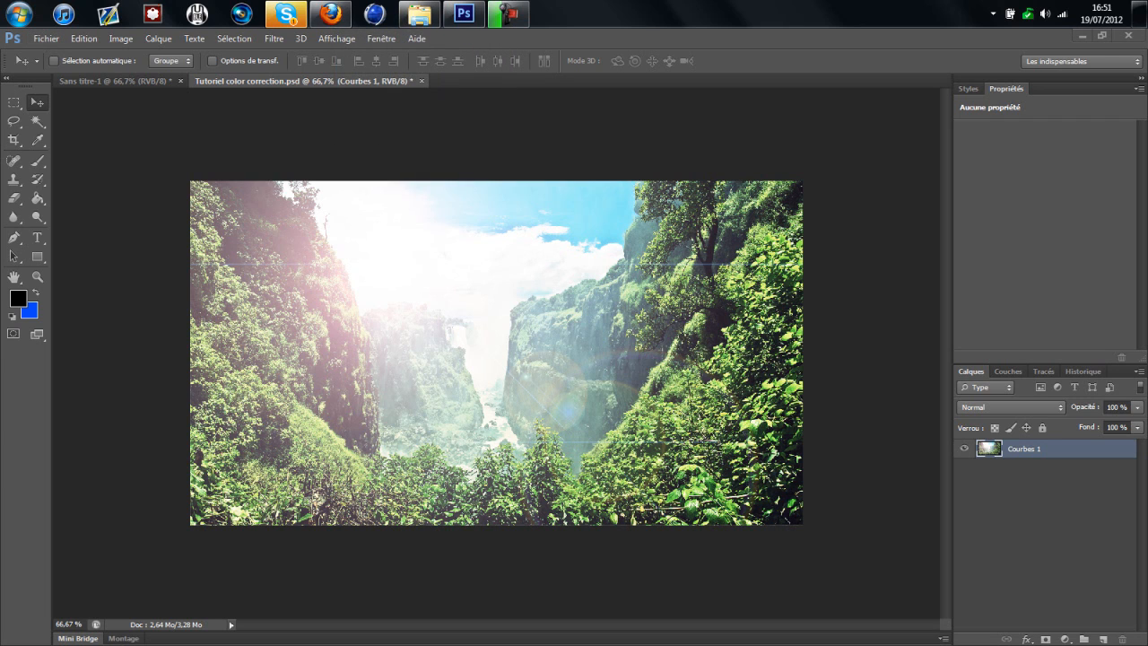
click(419, 14)
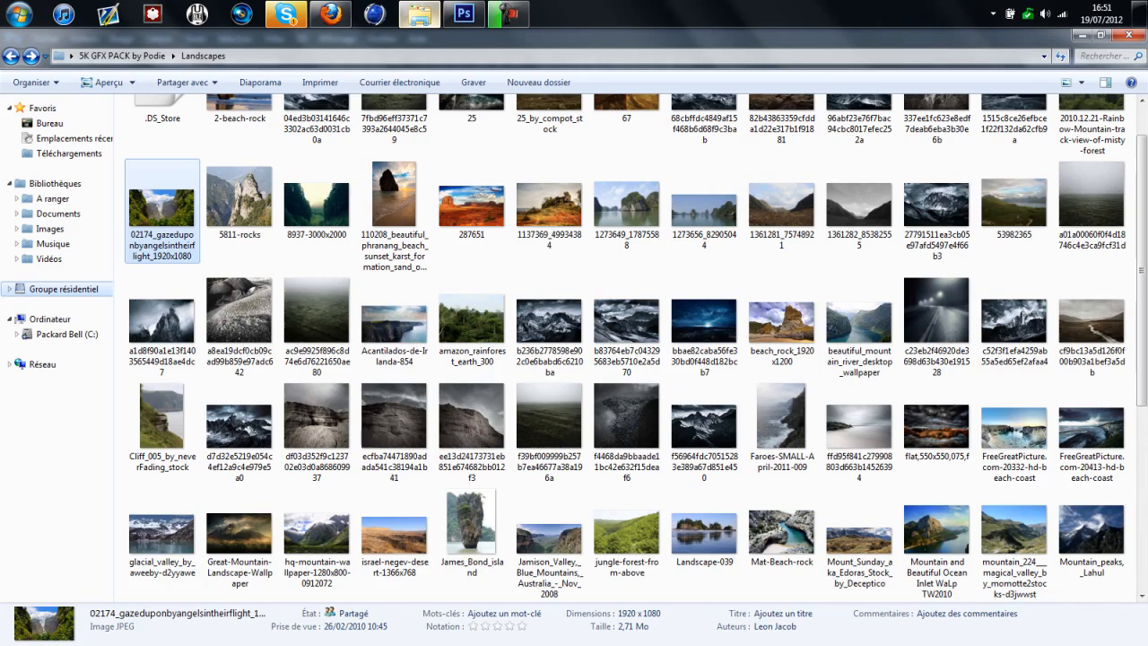
click(419, 14)
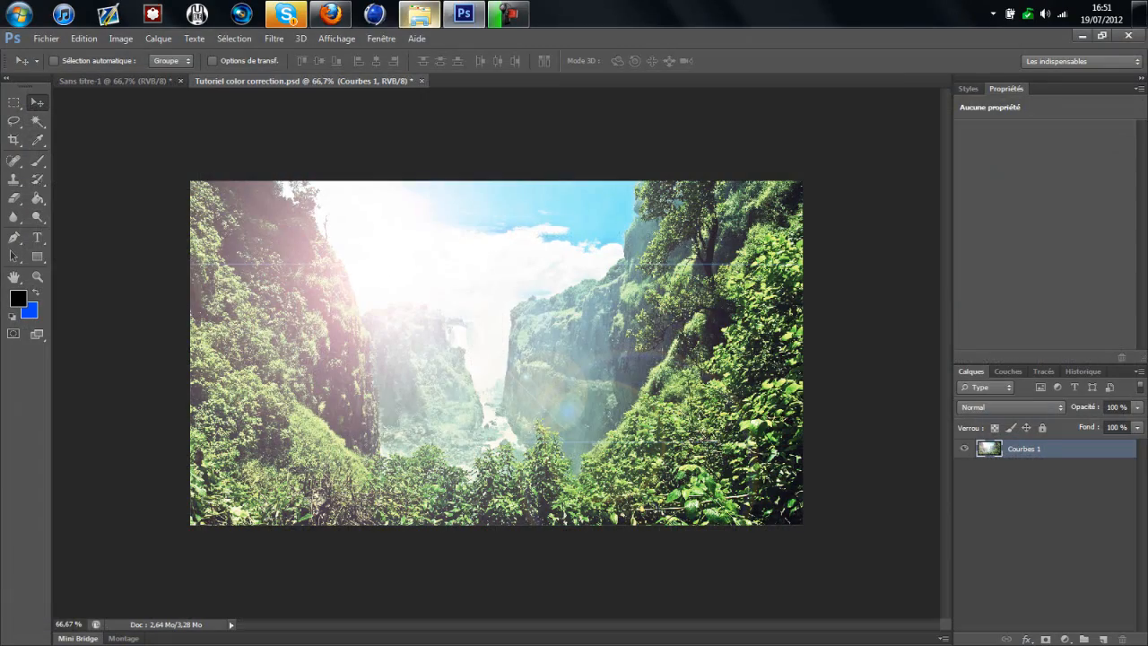
click(419, 14)
key(BackSpace)
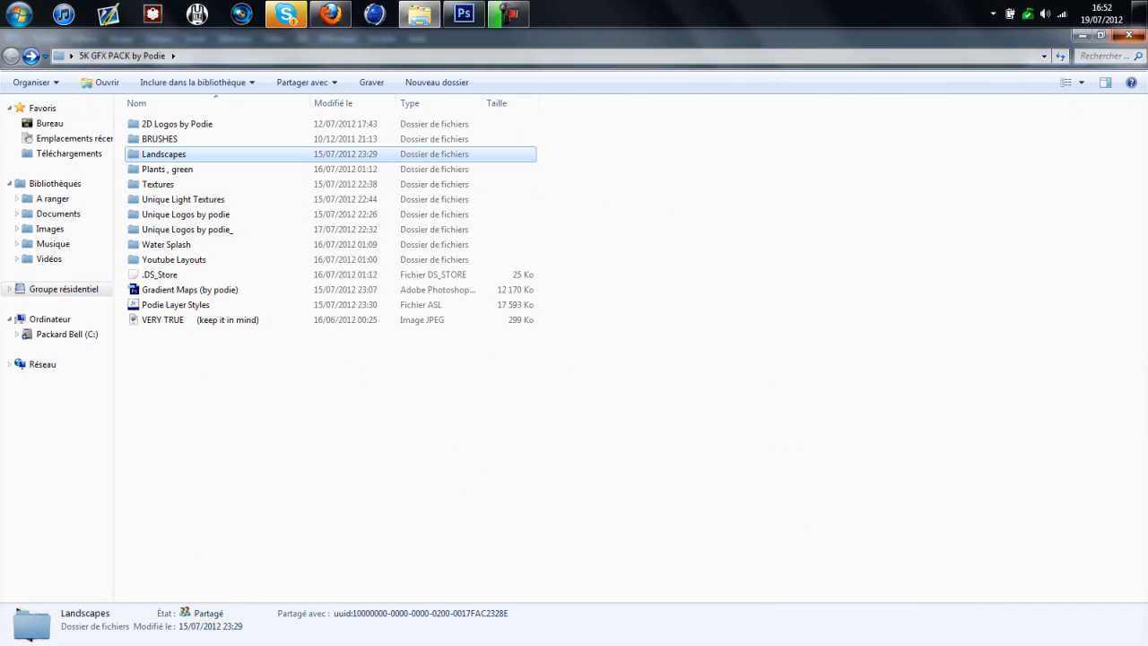
key(alt+F4)
- Open the Particles folder inside Pack' on the desktop and place Media_Militia_Particles011 in the waterfall document
click(1141, 13)
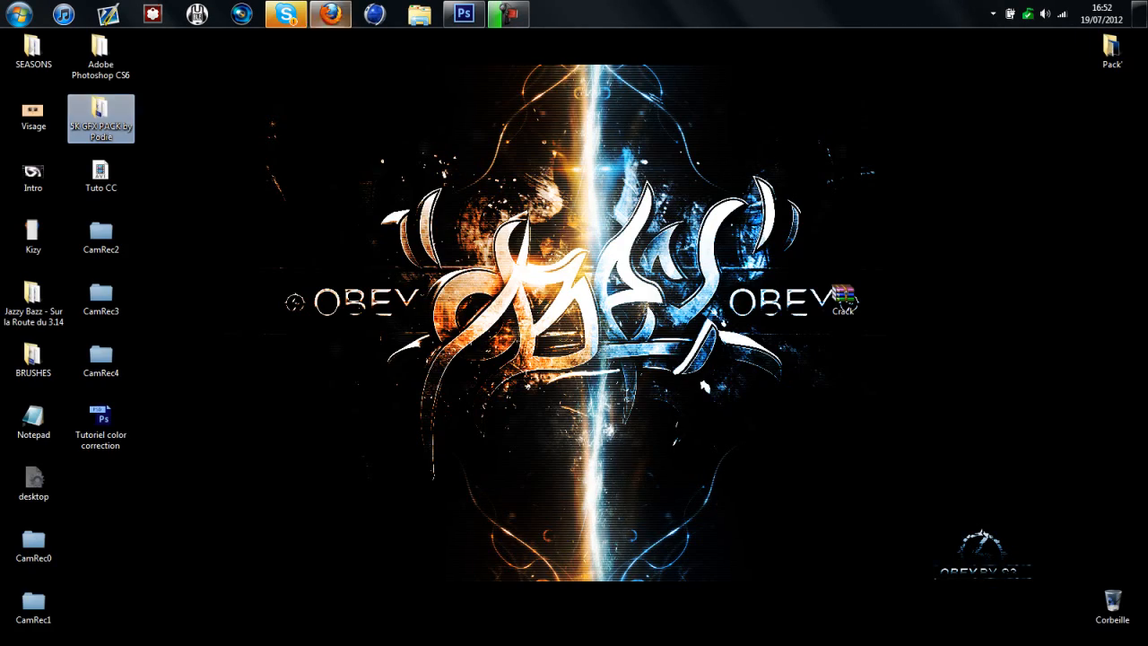
click(330, 14)
click(331, 14)
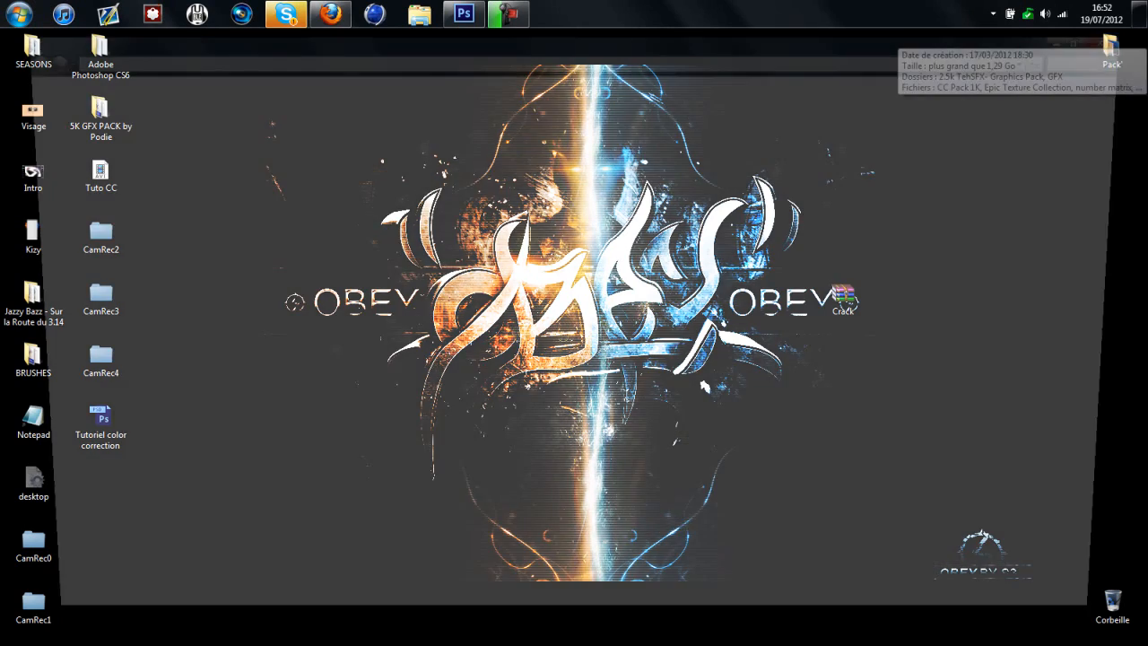
double_click(1112, 50)
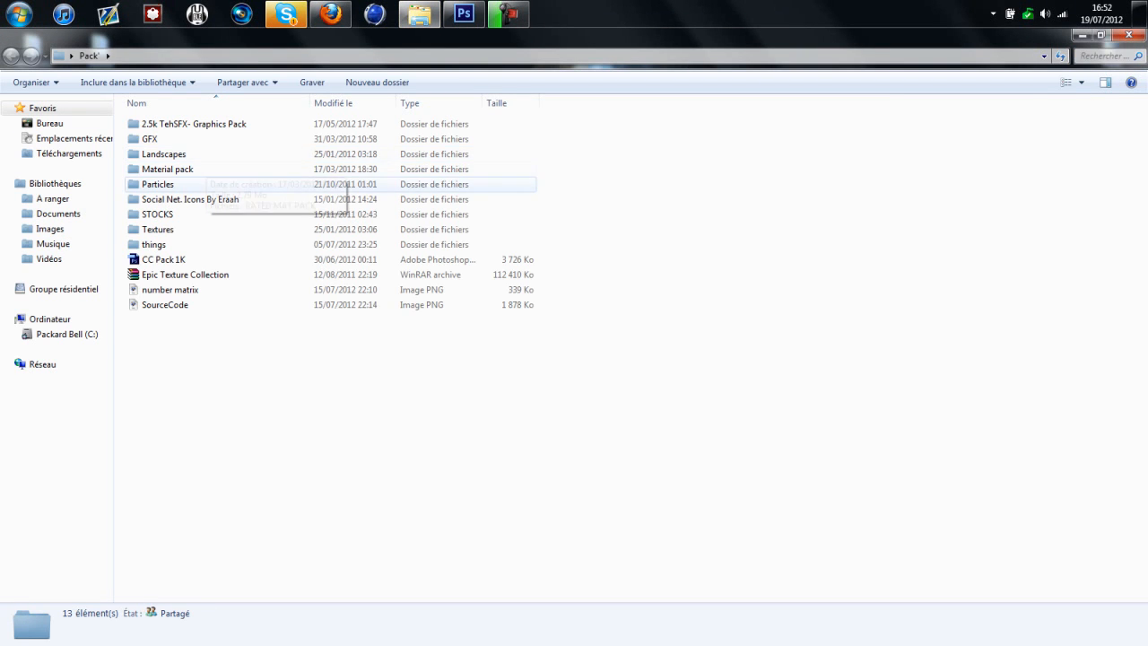
double_click(158, 184)
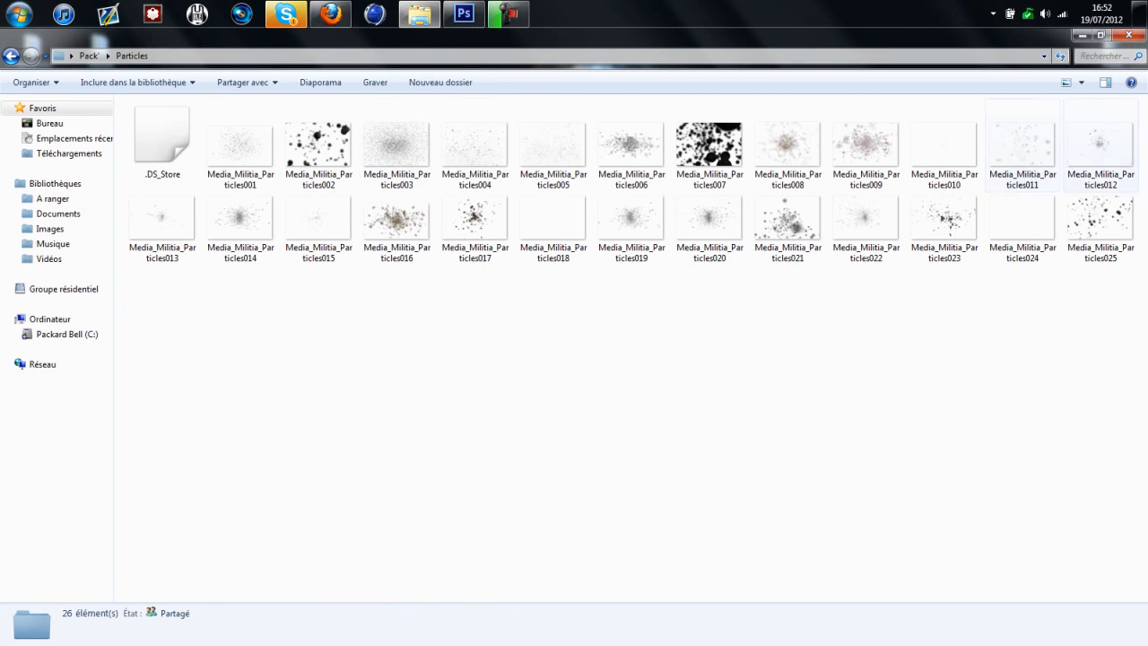
drag(1022, 143, 495, 352)
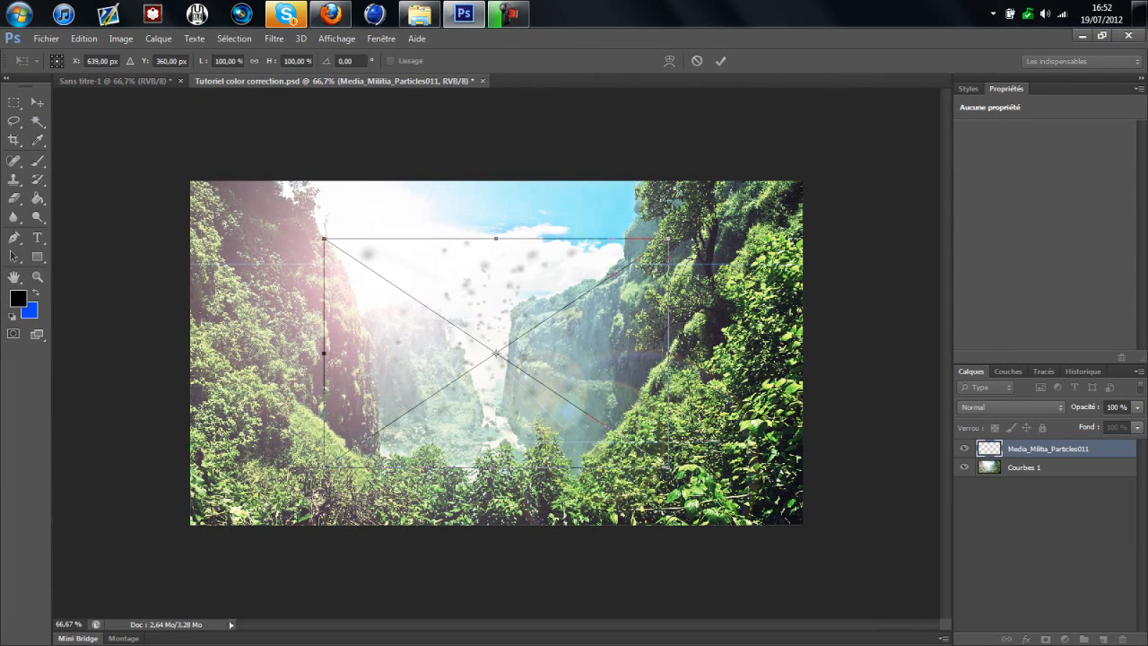
- Set the particle layer's blend mode to Superposition, commit its placement and shift it slightly up over the waterfall
click(1011, 407)
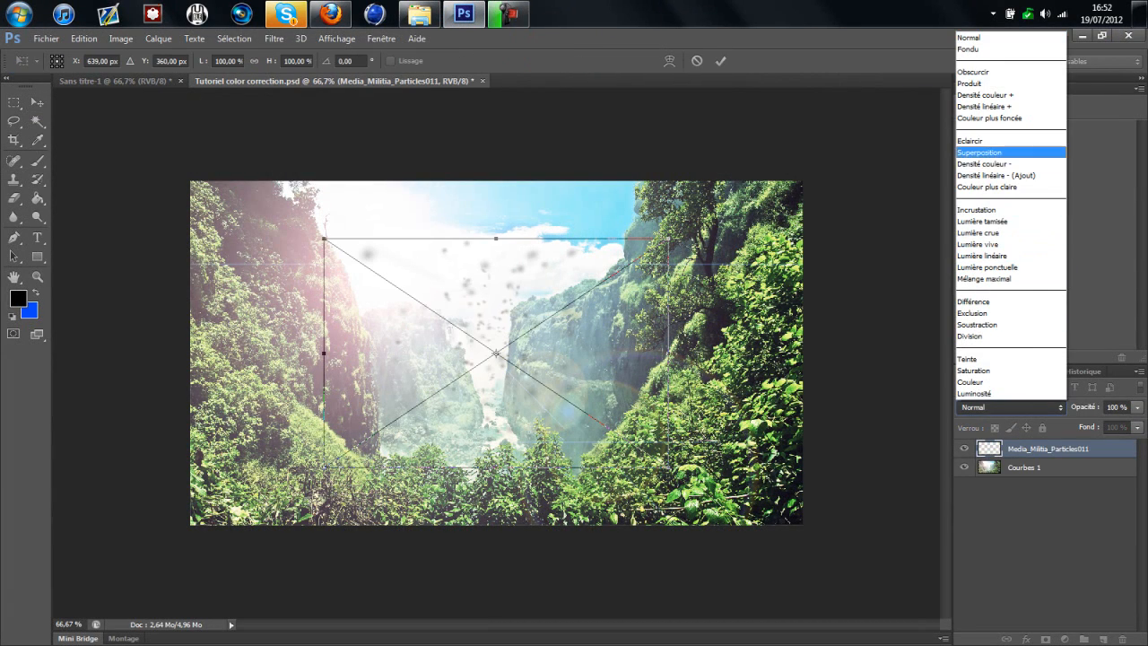
click(981, 152)
key(Return)
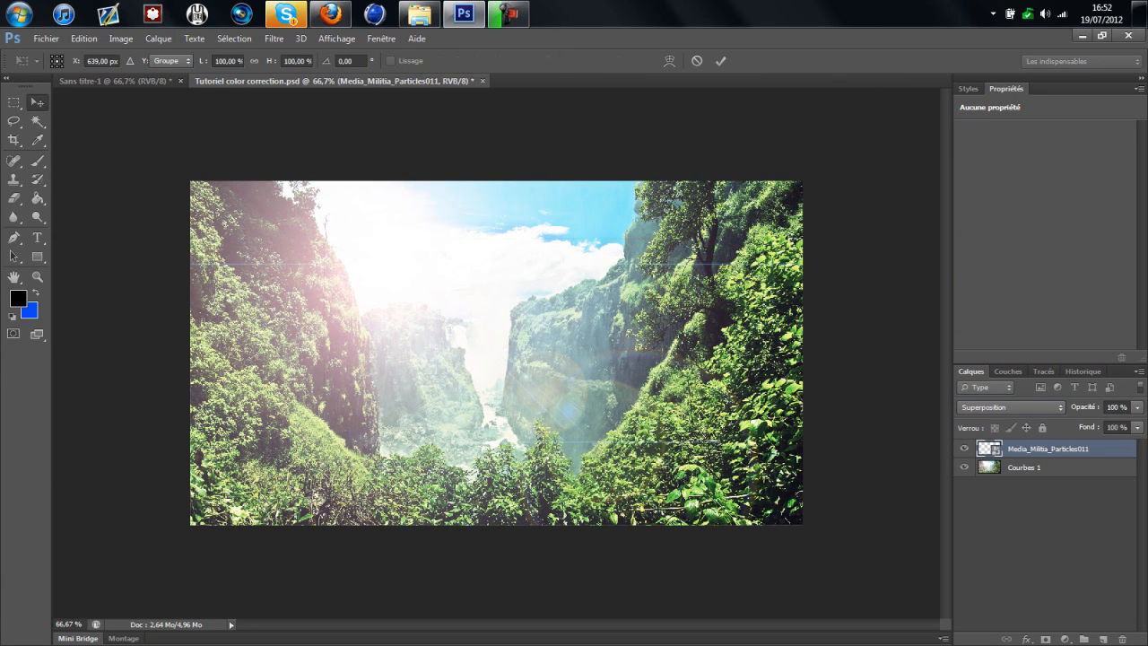
drag(591, 353, 507, 323)
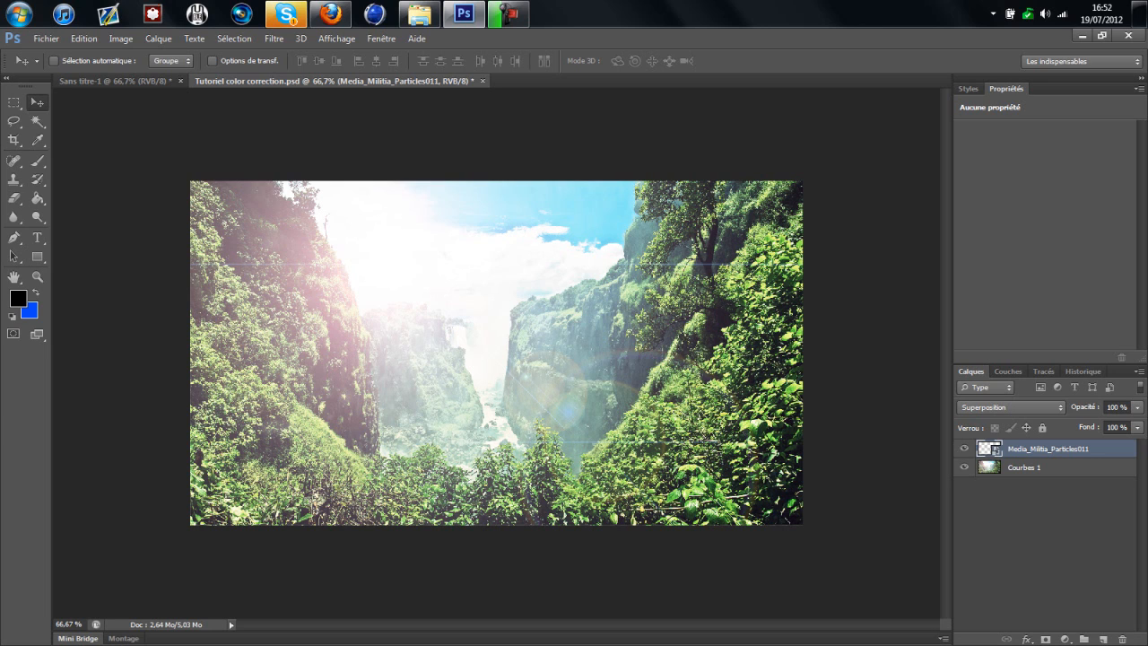
- Create a new layer and fill a thin full-width strip along the image's top edge with black
click(1104, 638)
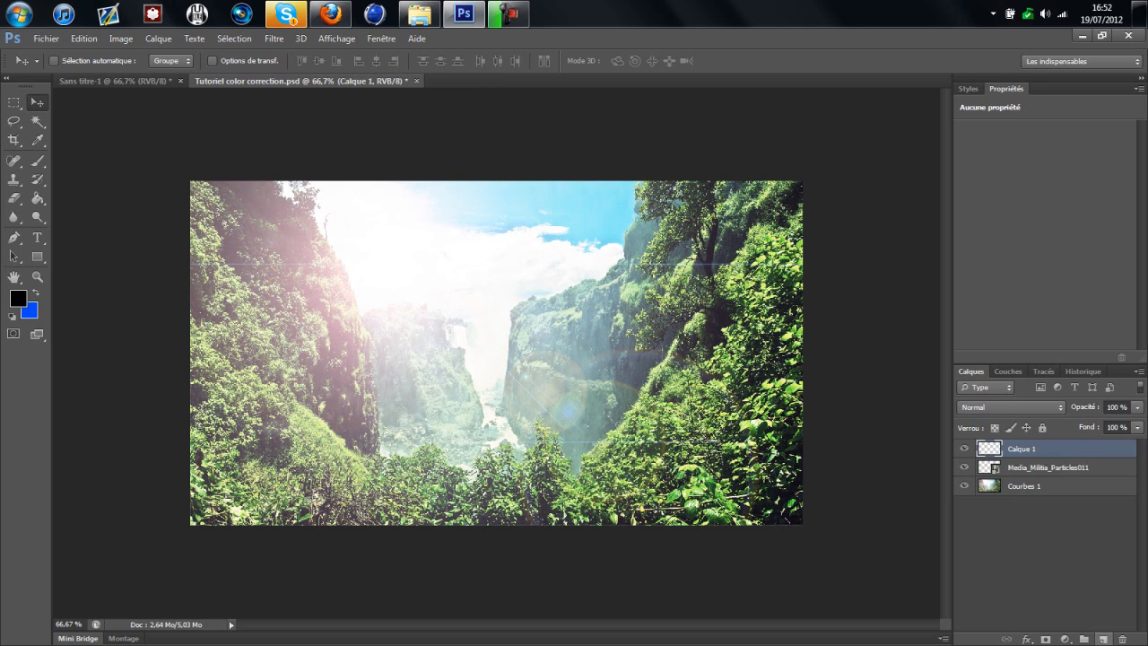
click(13, 102)
drag(186, 180, 825, 190)
click(37, 198)
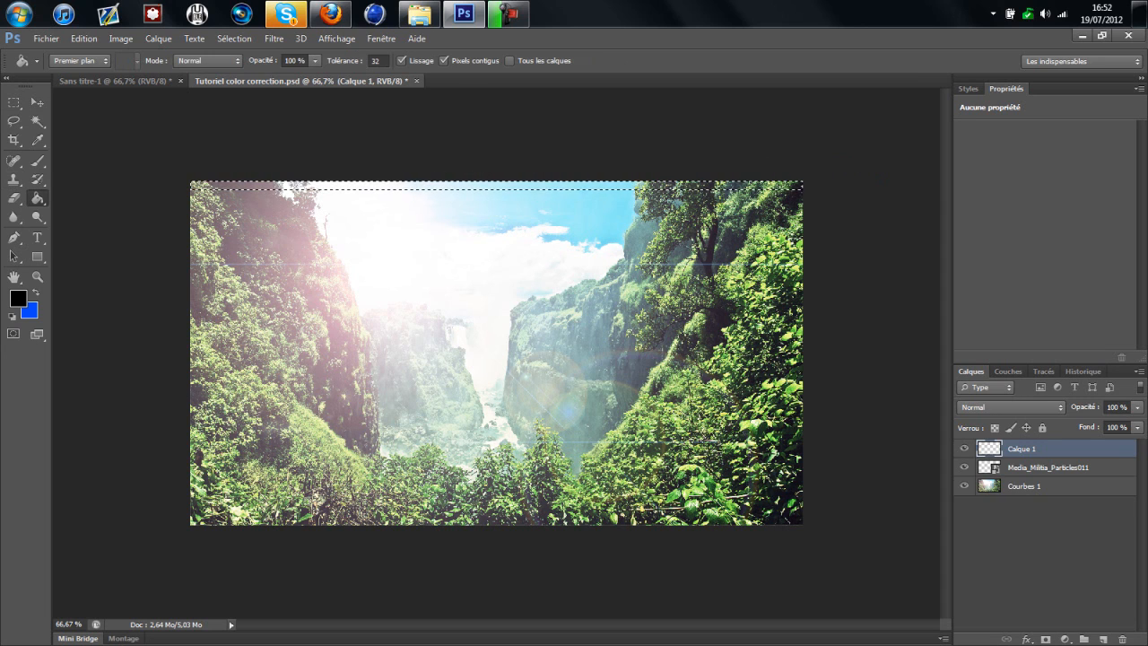
click(269, 186)
key(ctrl+d)
- Duplicate the black strip layer and move the copy down to the image's bottom edge
key(v)
key(ctrl+j)
key(Down)
key(Down)
key(Down)
key(Down)
key(Down)
key(Down)
key(Down)
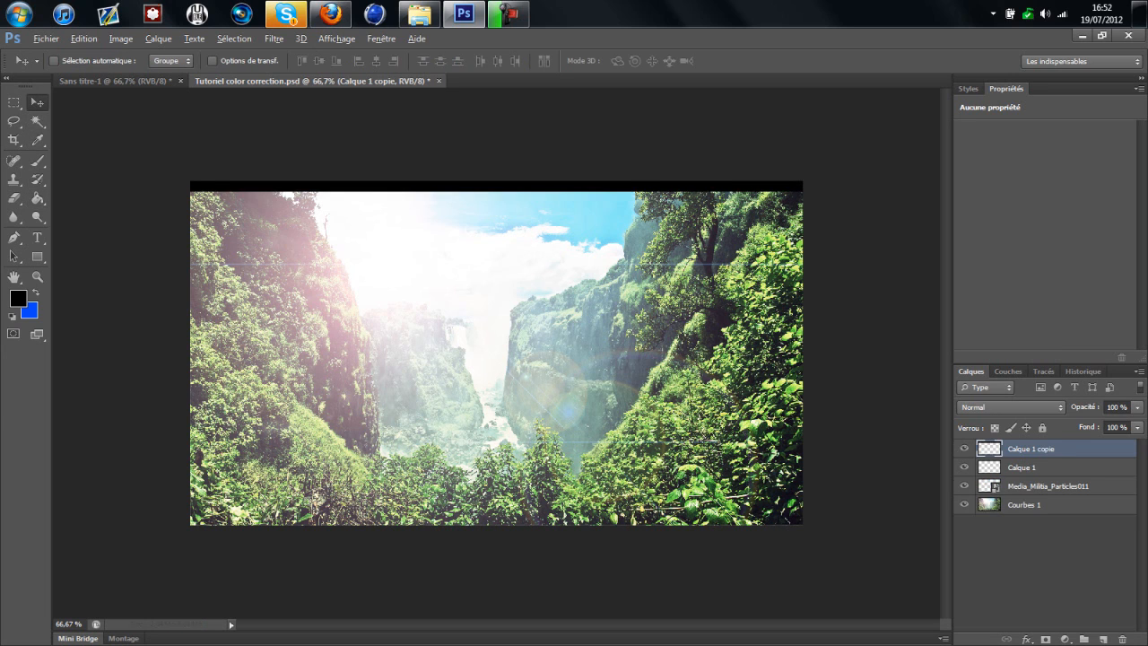
drag(260, 192, 261, 520)
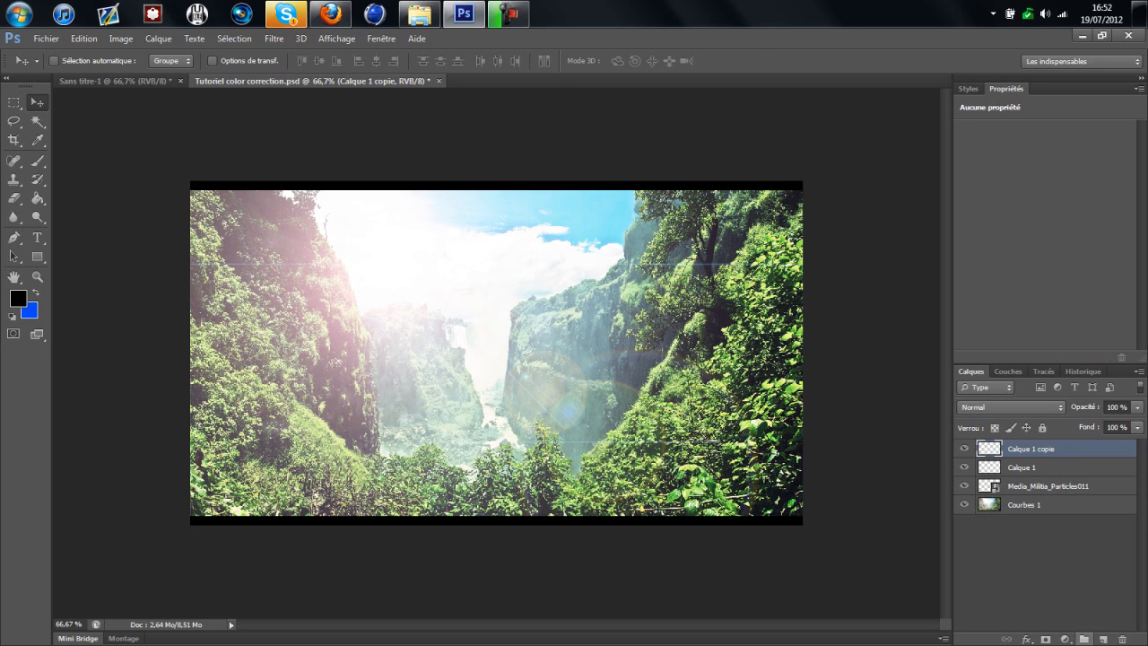
key(l)
key(v)
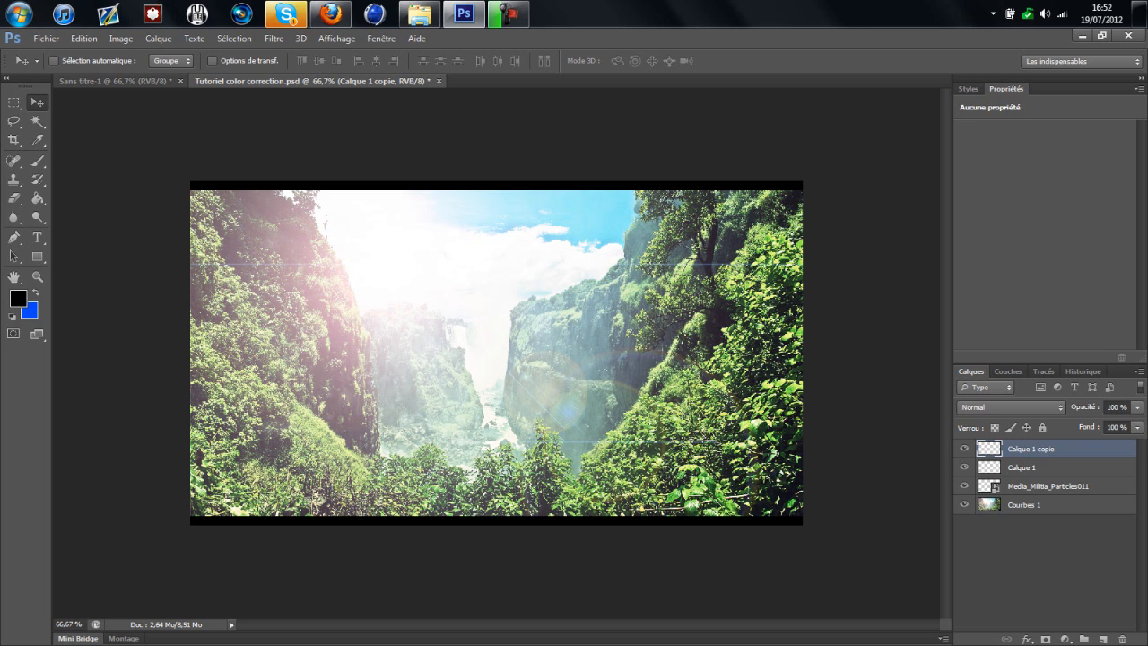
- Create a new document 8 pixels wide and 8 pixels high
click(45, 39)
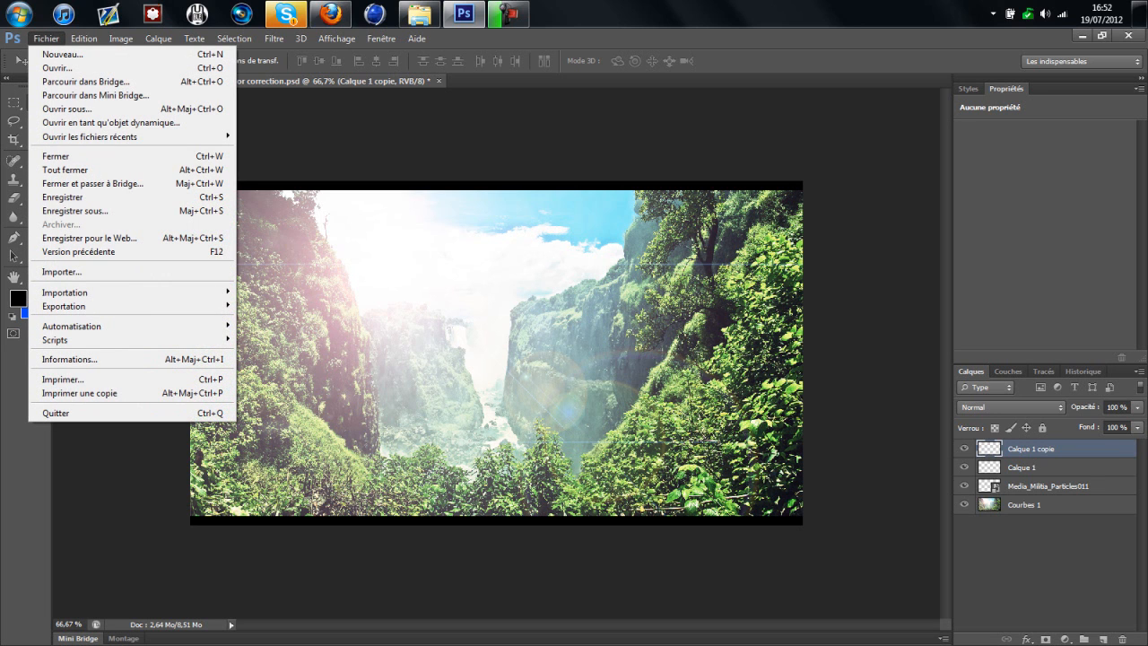
click(63, 55)
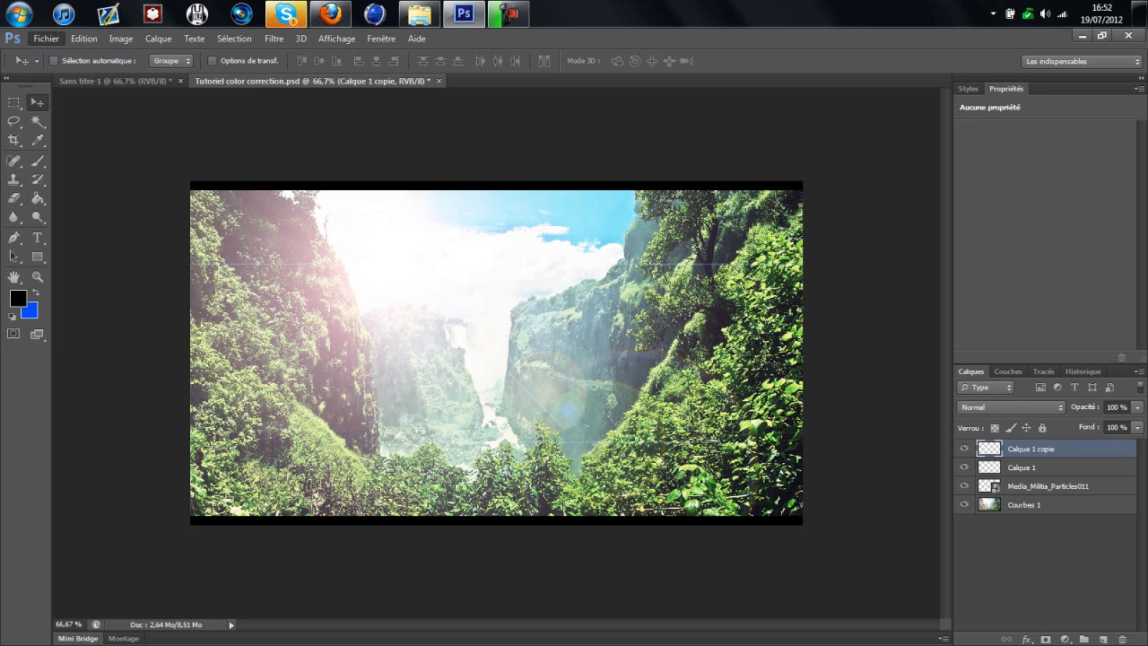
double_click(467, 218)
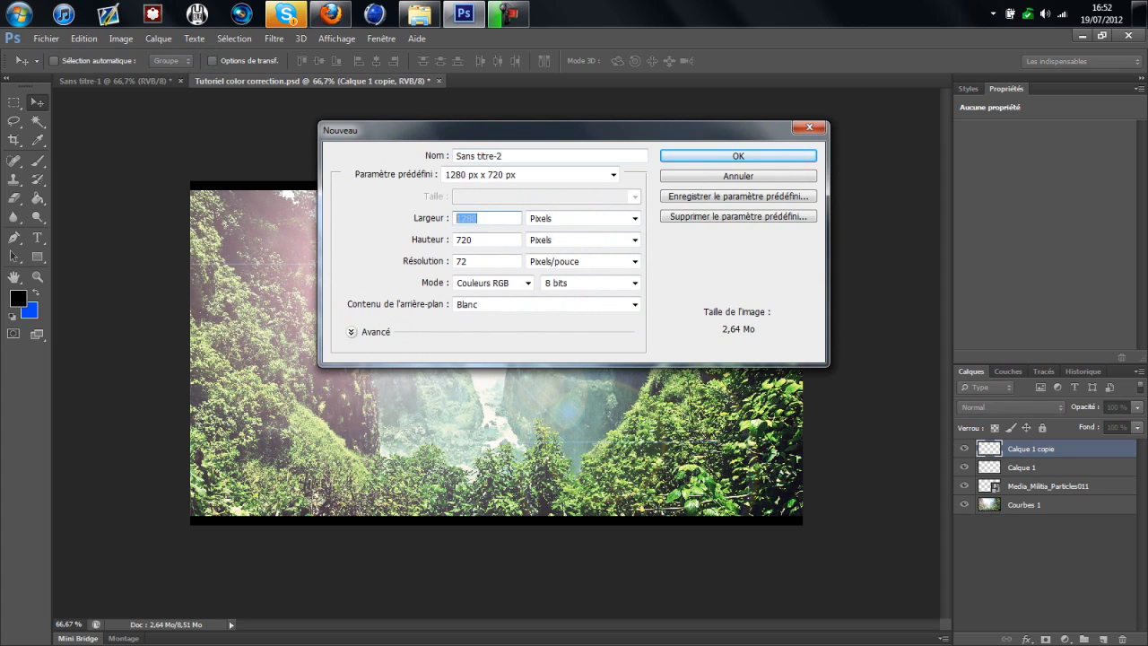
text(8)
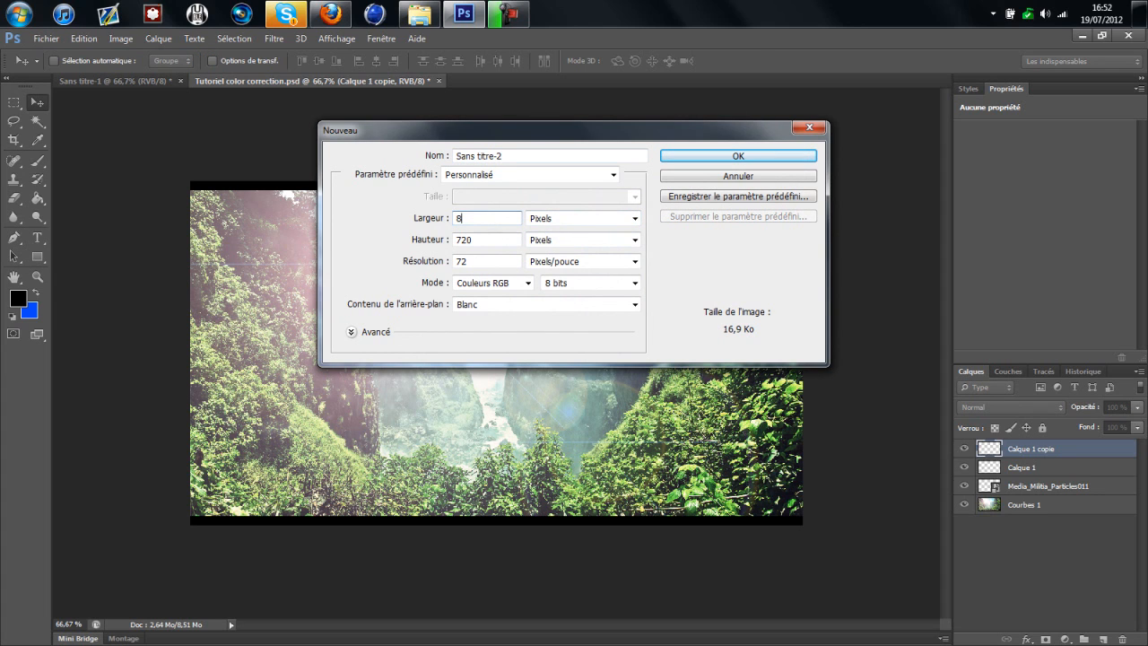
key(Tab)
text(8)
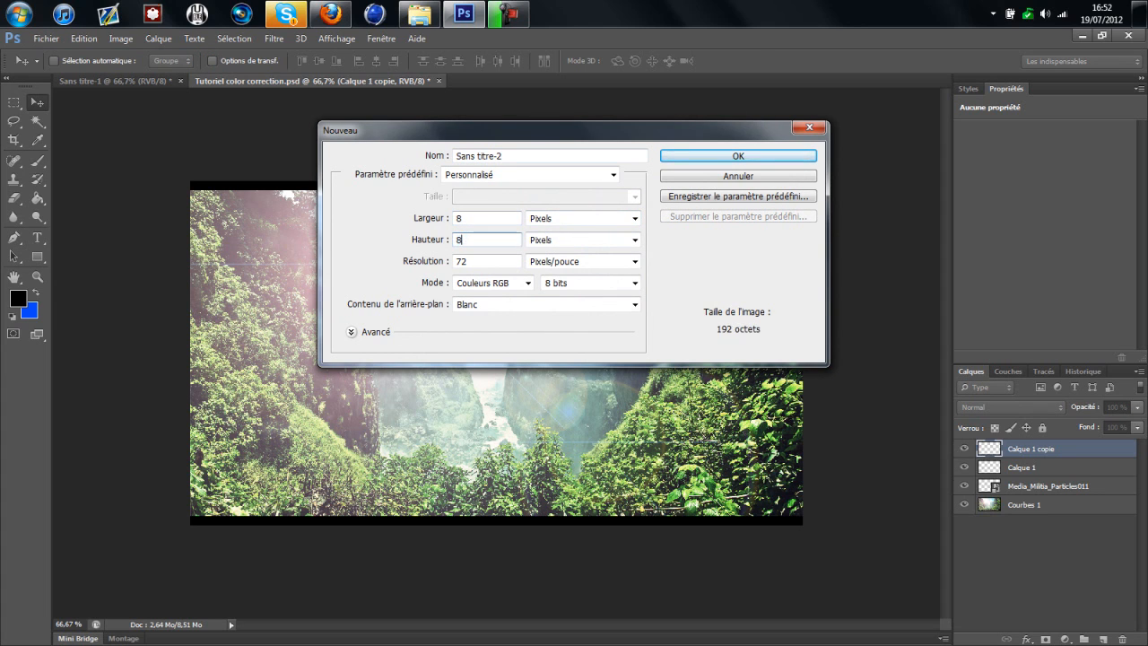
click(478, 219)
double_click(466, 241)
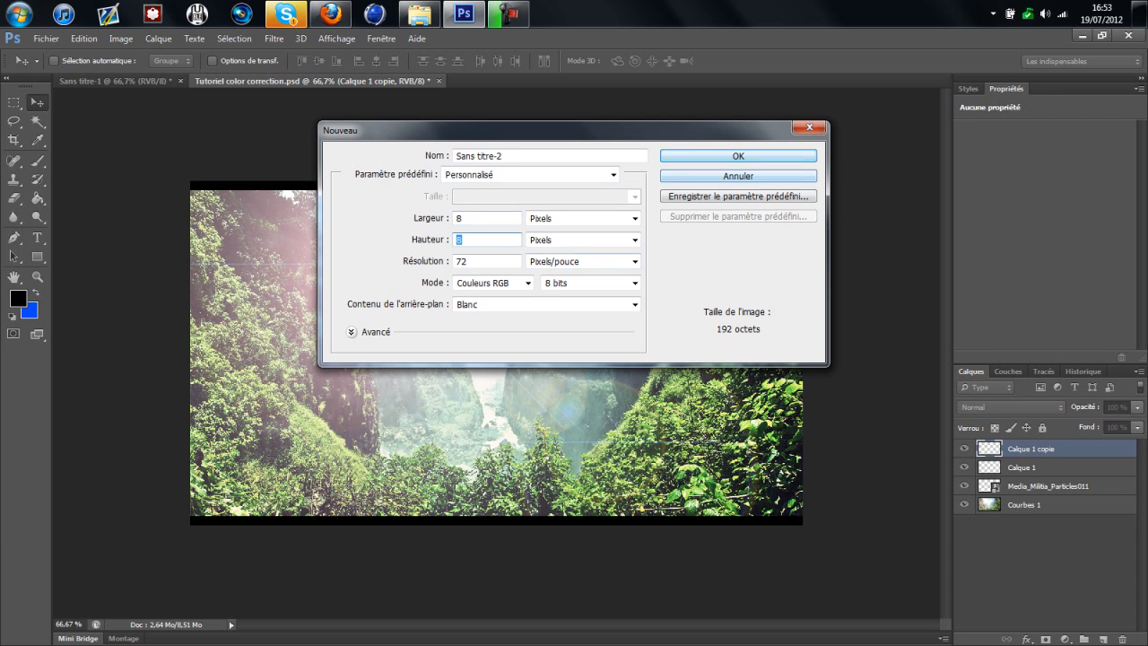
key(Return)
key(ctrl+plus)
key(ctrl+plus)
key(ctrl+plus)
key(ctrl+plus)
key(ctrl+plus)
key(ctrl+plus)
key(ctrl+plus)
key(ctrl+plus)
key(ctrl+plus)
key(ctrl+plus)
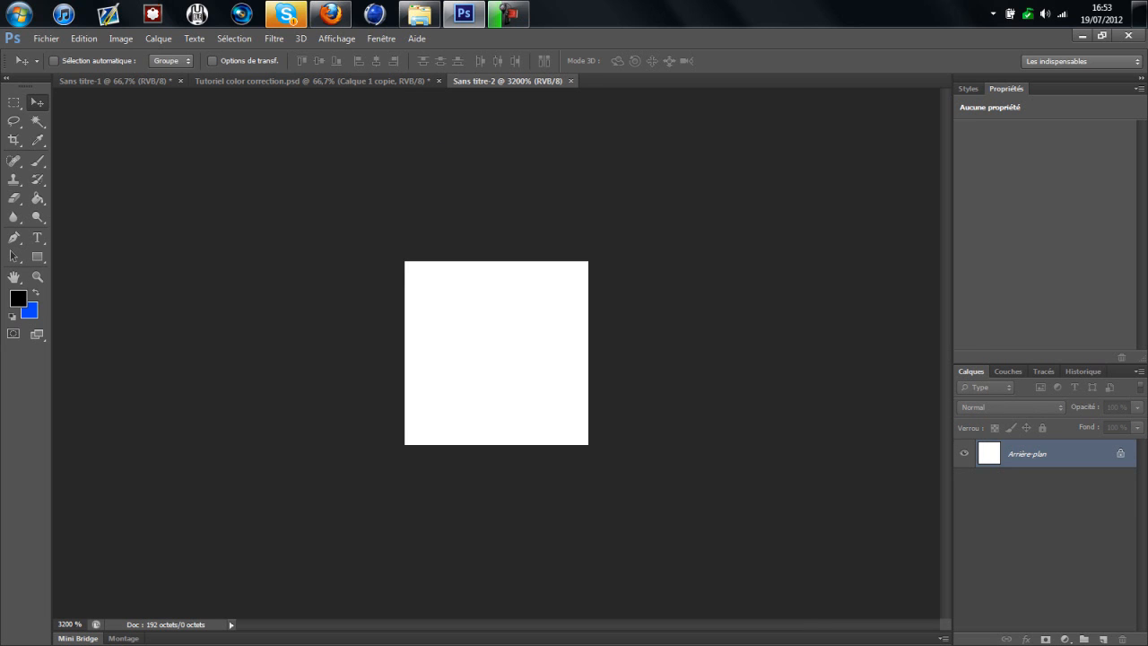
- Add a new empty layer and delete the white background layer so the 8-pixel document is transparent
click(1103, 639)
click(1027, 481)
key(Delete)
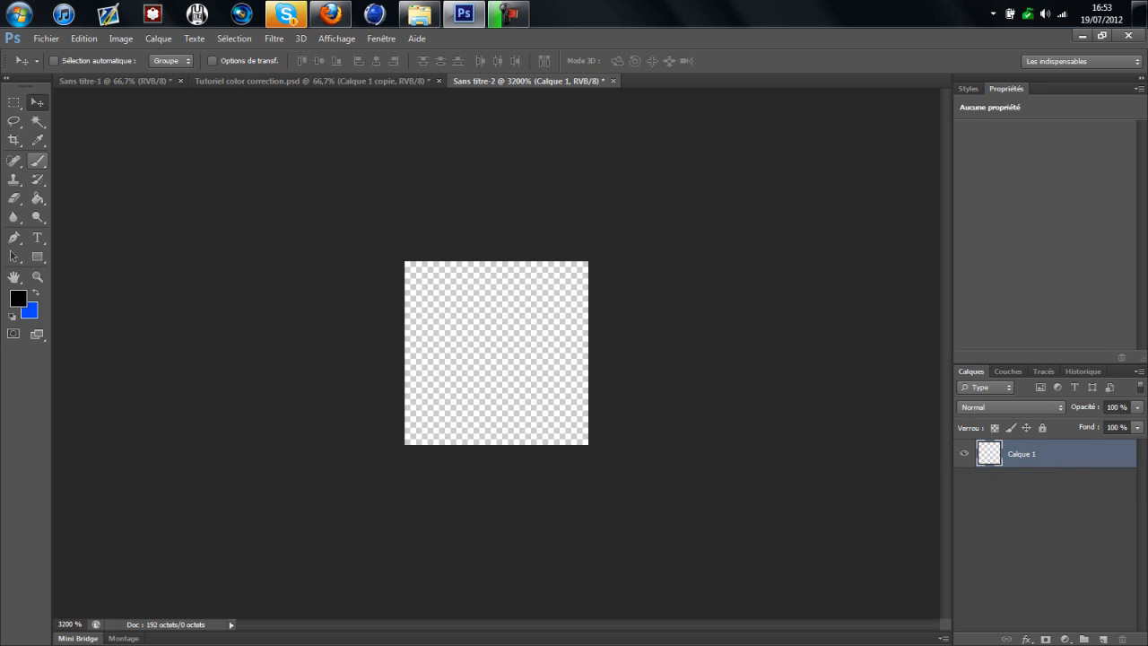
- Draw black one-pixel lines across the full width of the first, third and fifth pixel rows with the Pencil tool
click(37, 160)
click(100, 172)
click(73, 61)
click(72, 61)
drag(415, 272, 579, 273)
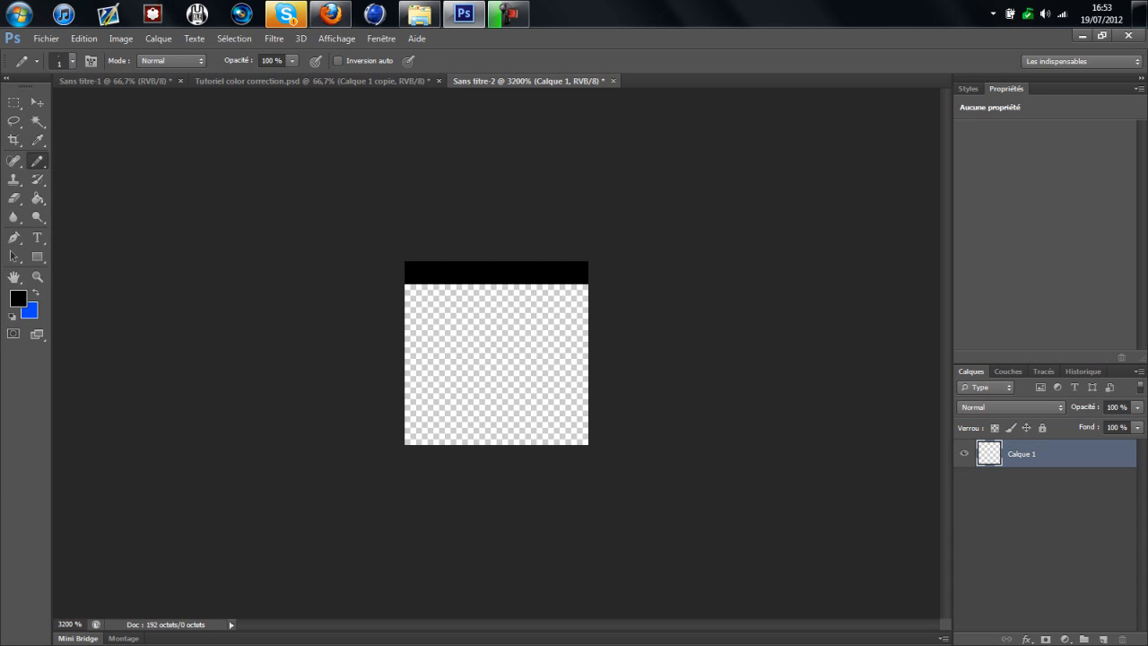
drag(415, 318, 579, 342)
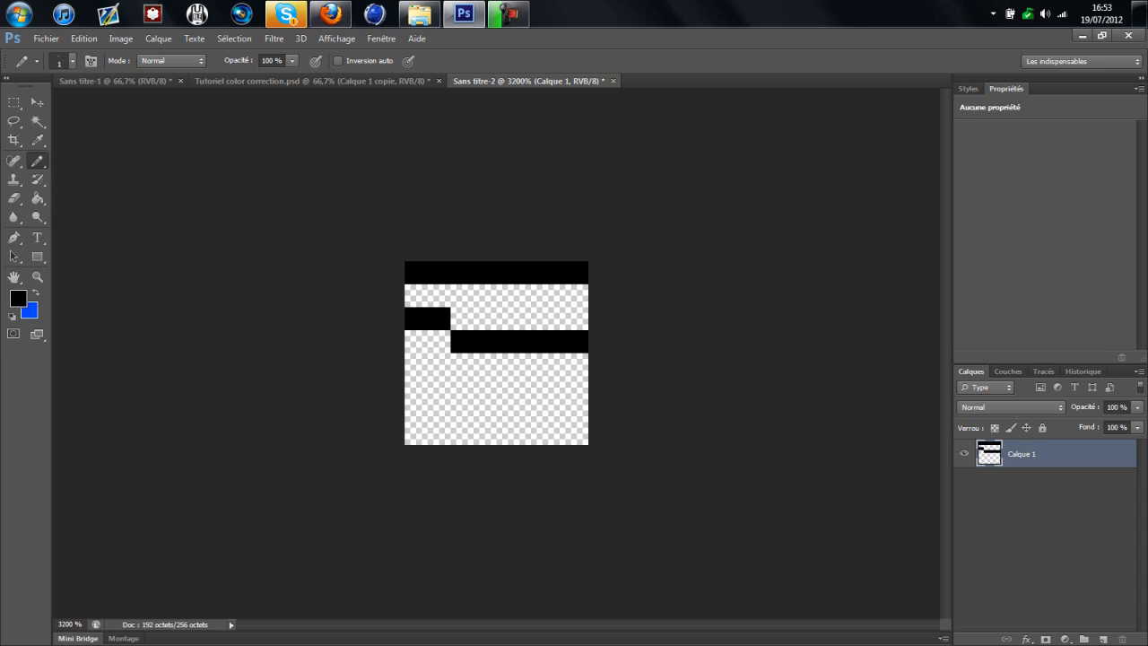
key(ctrl+z)
drag(416, 318, 576, 318)
drag(415, 364, 576, 364)
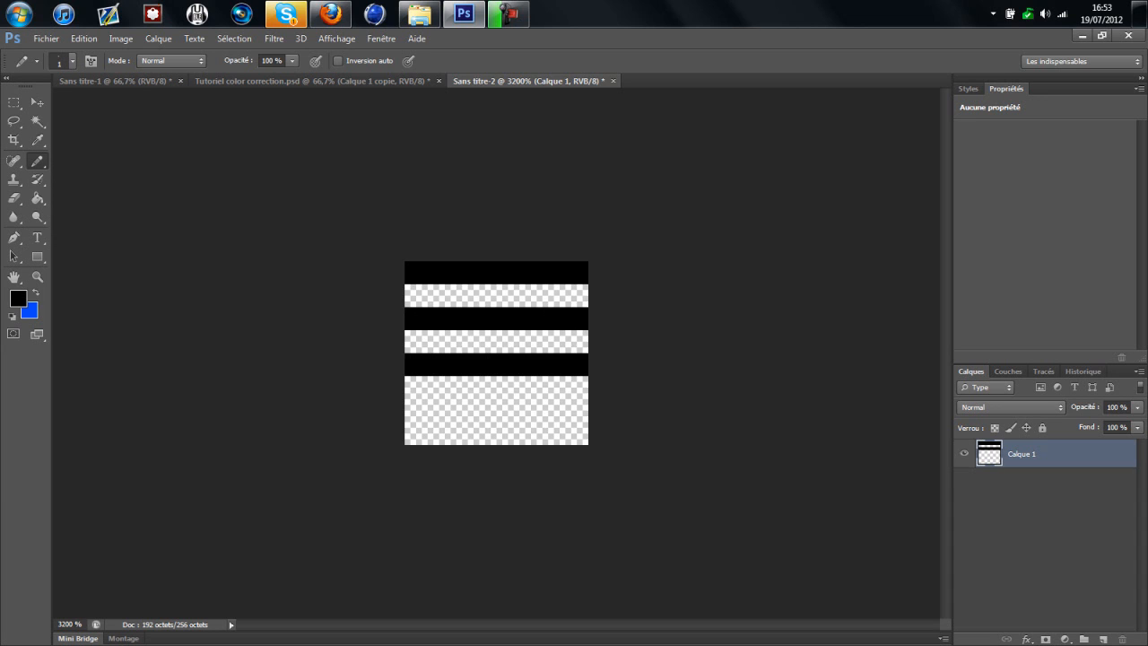
- Draw a straight black one-pixel line across the seventh pixel row to complete the alternating stripes
drag(415, 410, 577, 387)
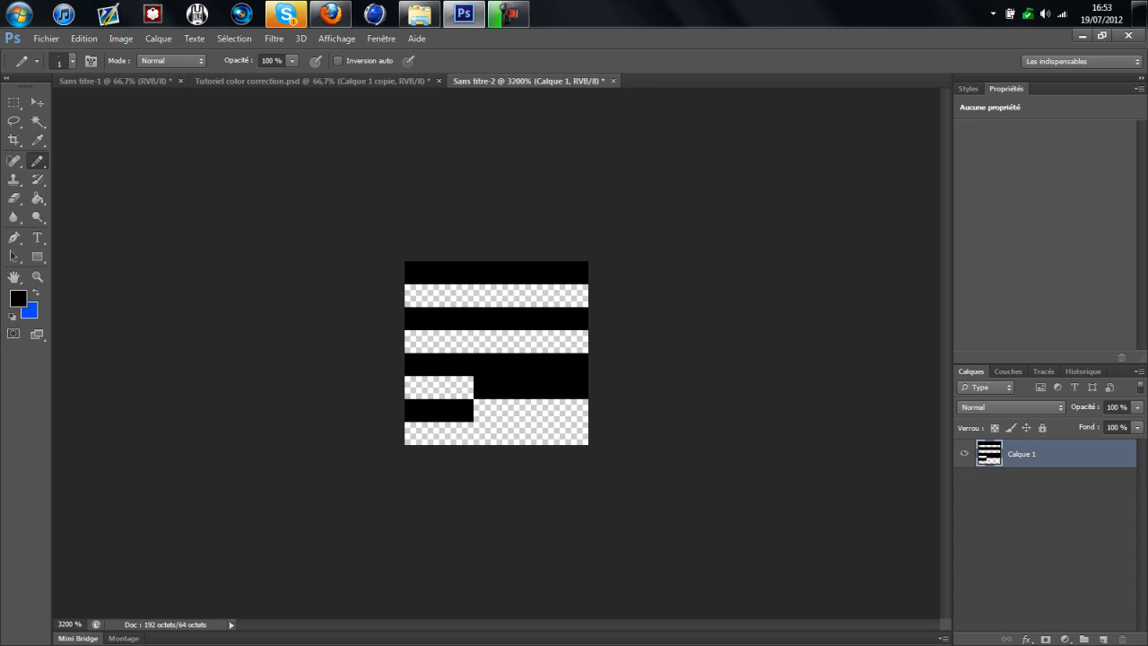
key(ctrl+z)
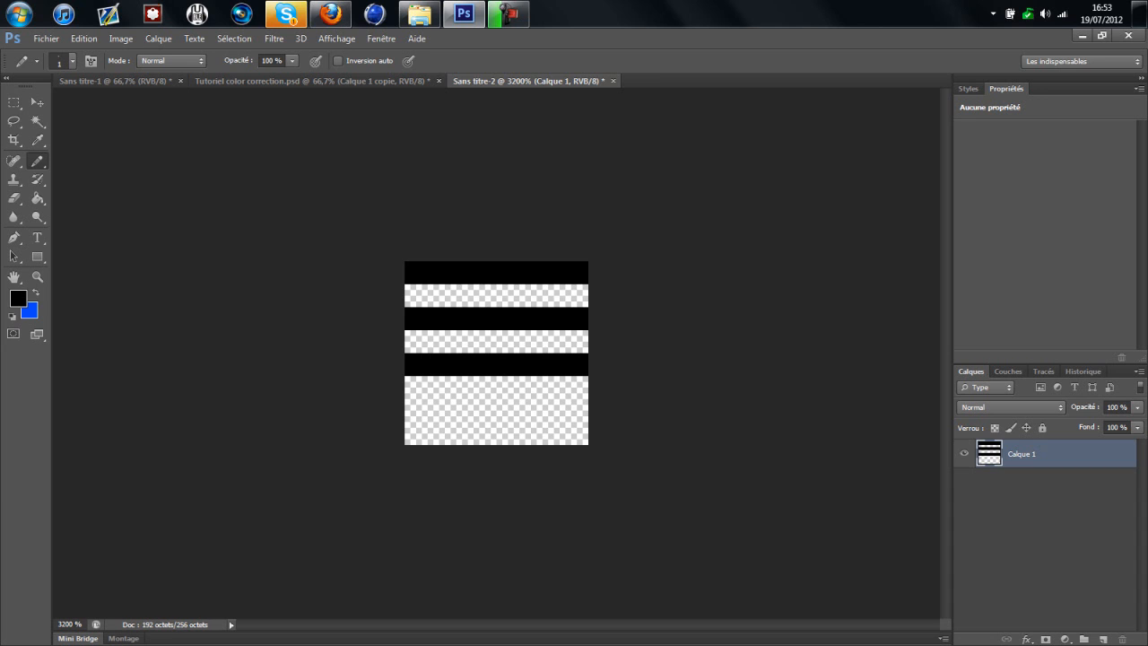
key(ctrl+z)
key(ctrl+z)
drag(415, 409, 576, 410)
key(v)
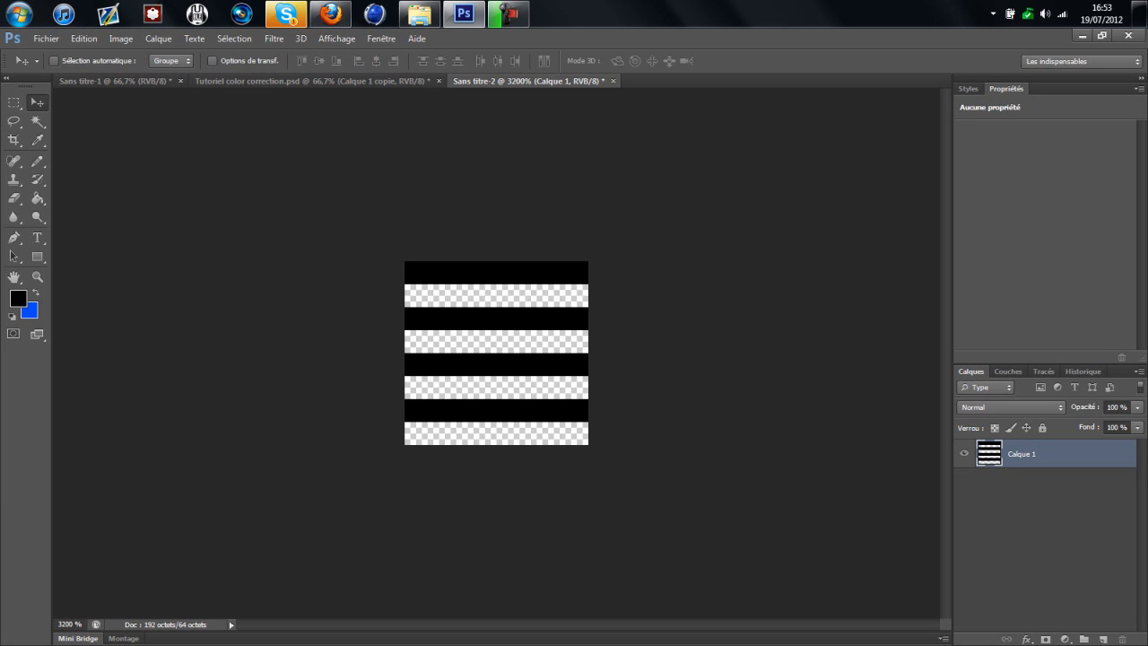
click(84, 38)
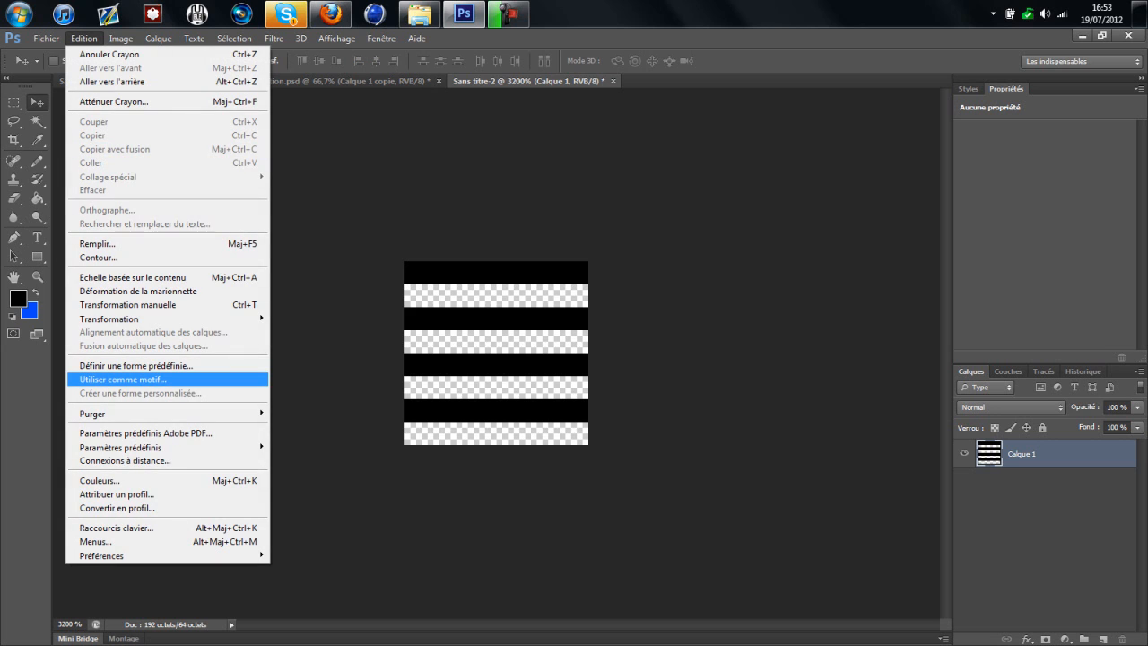
key(Escape)
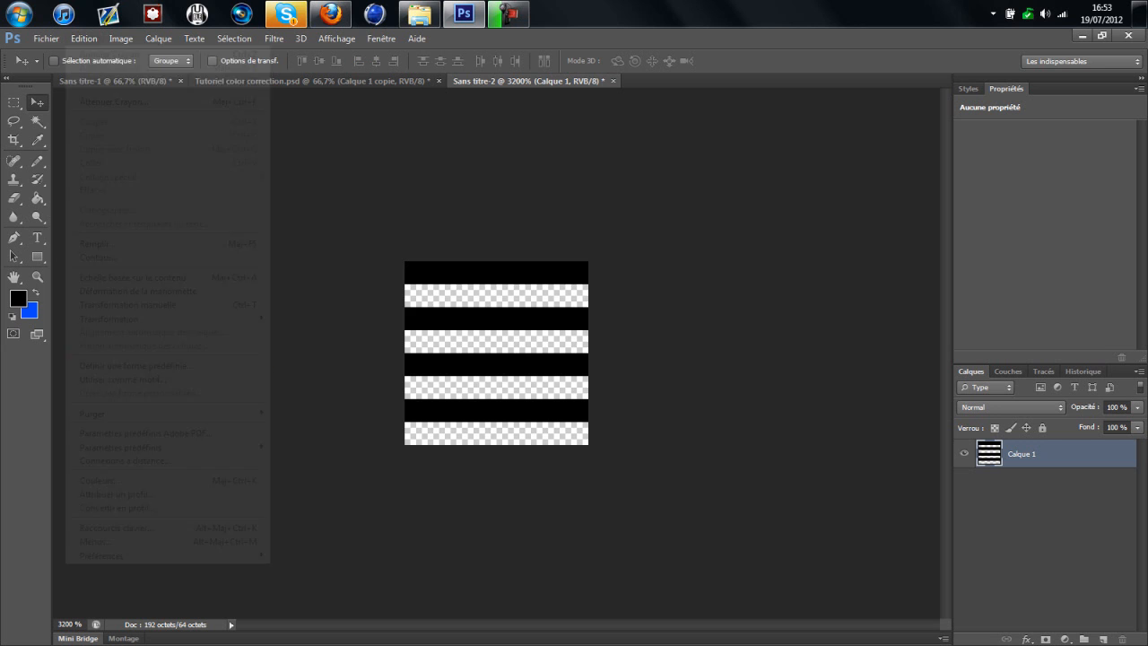
- In Tutoriel color correction.psd, add a new top layer and fill it with the black and transparent stripe pattern using the Paint Bucket
click(312, 80)
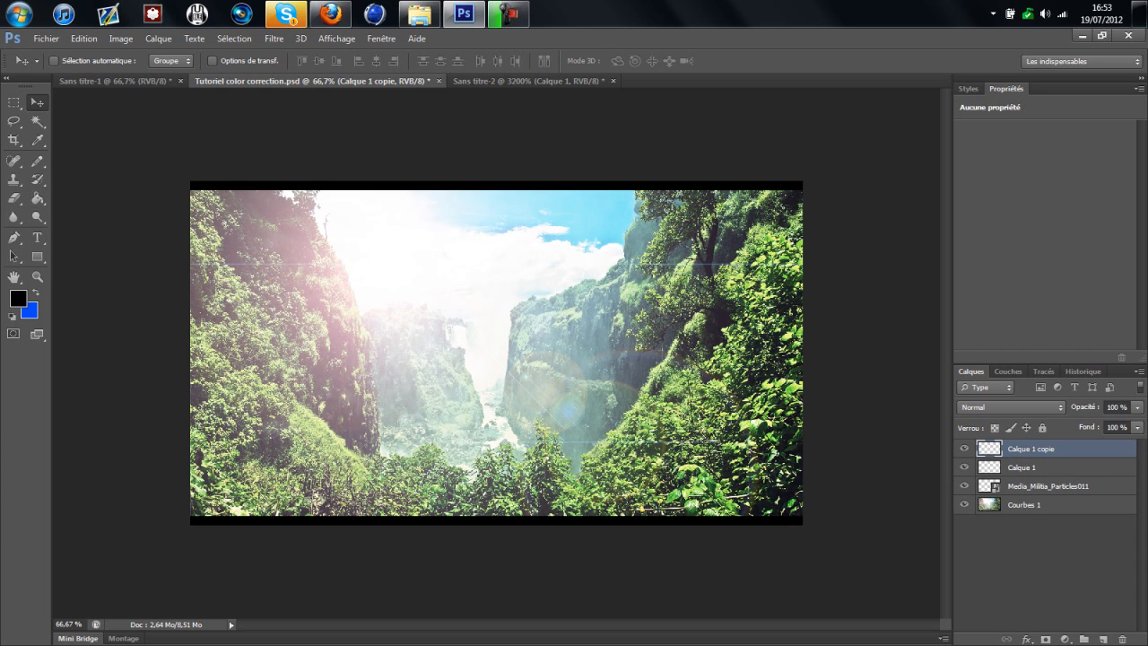
click(1103, 639)
key(g)
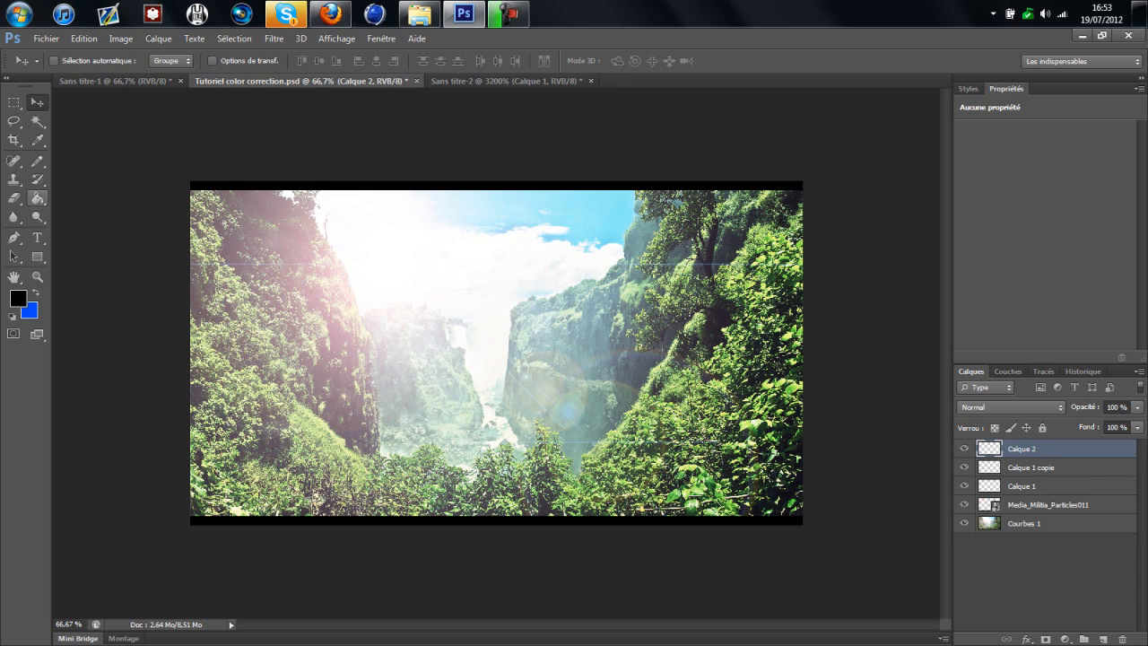
click(79, 61)
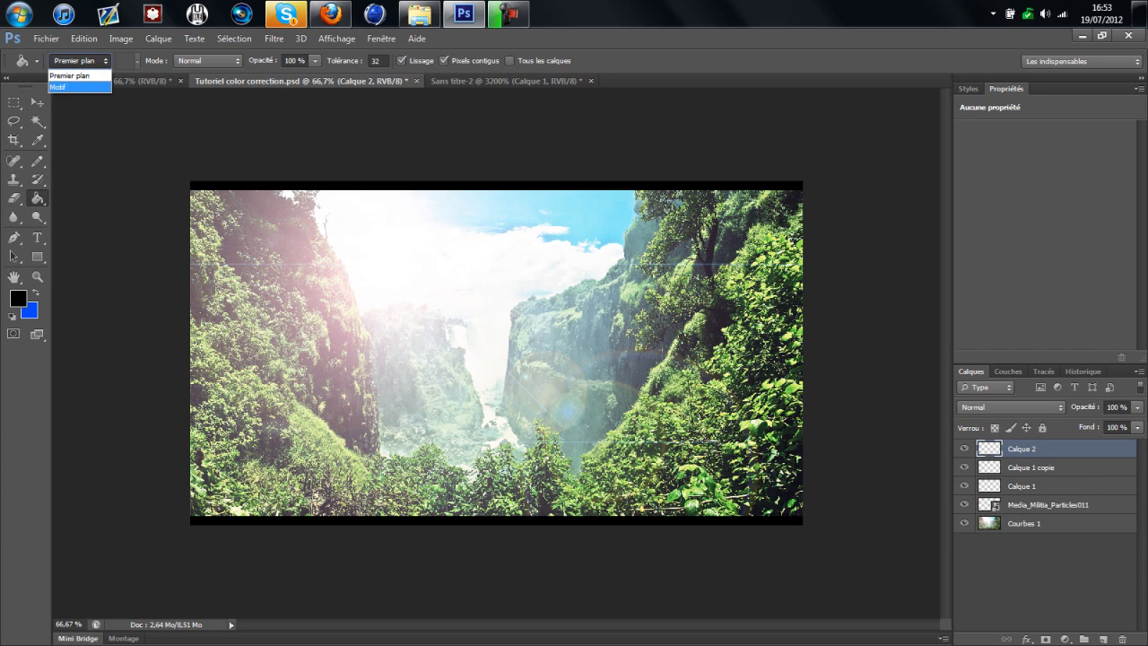
click(72, 76)
click(79, 60)
click(72, 81)
click(131, 60)
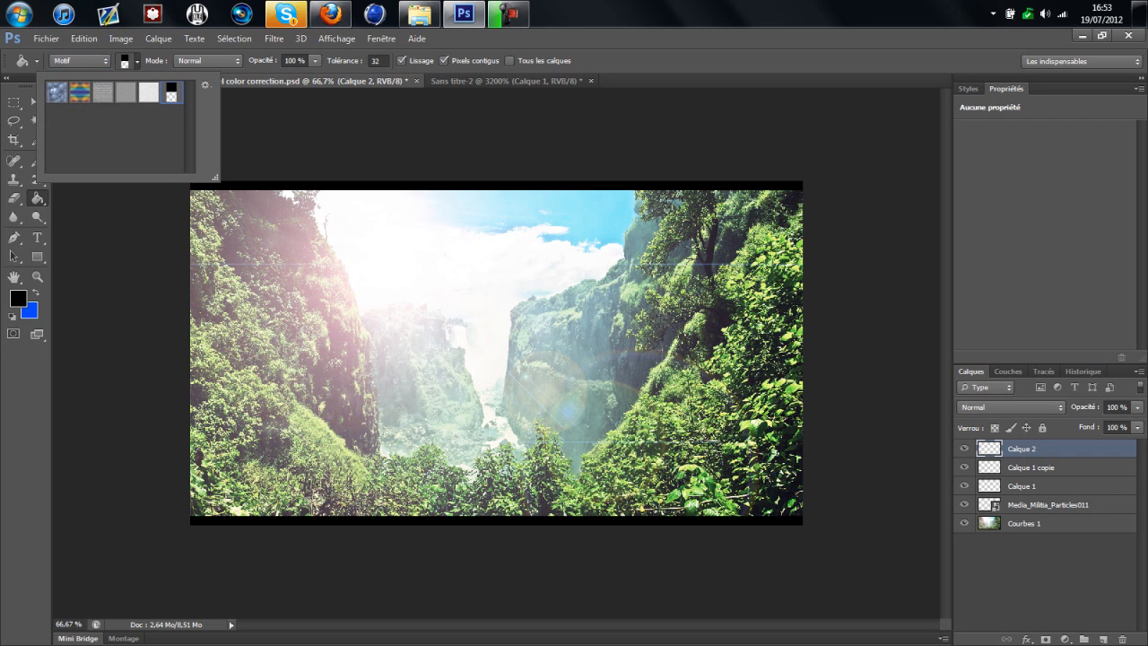
click(136, 61)
click(496, 352)
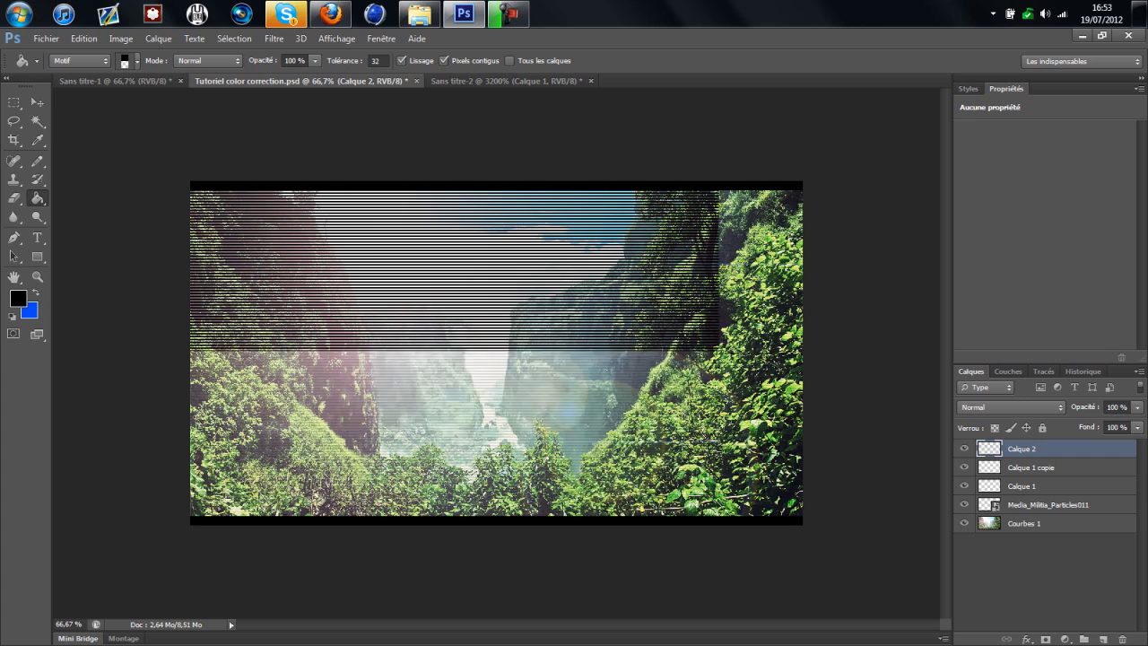
- Lower the stripe layer's opacity to 9% and check the effect at 100% zoom
click(1137, 407)
drag(1137, 423, 1069, 423)
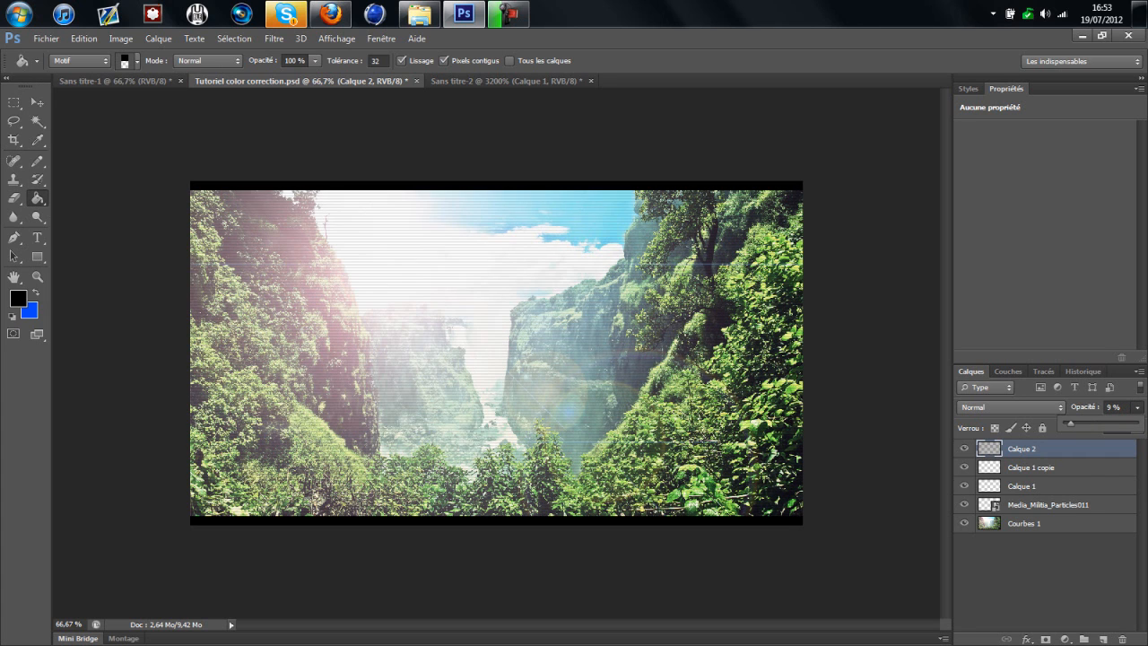
click(38, 102)
key(ctrl+plus)
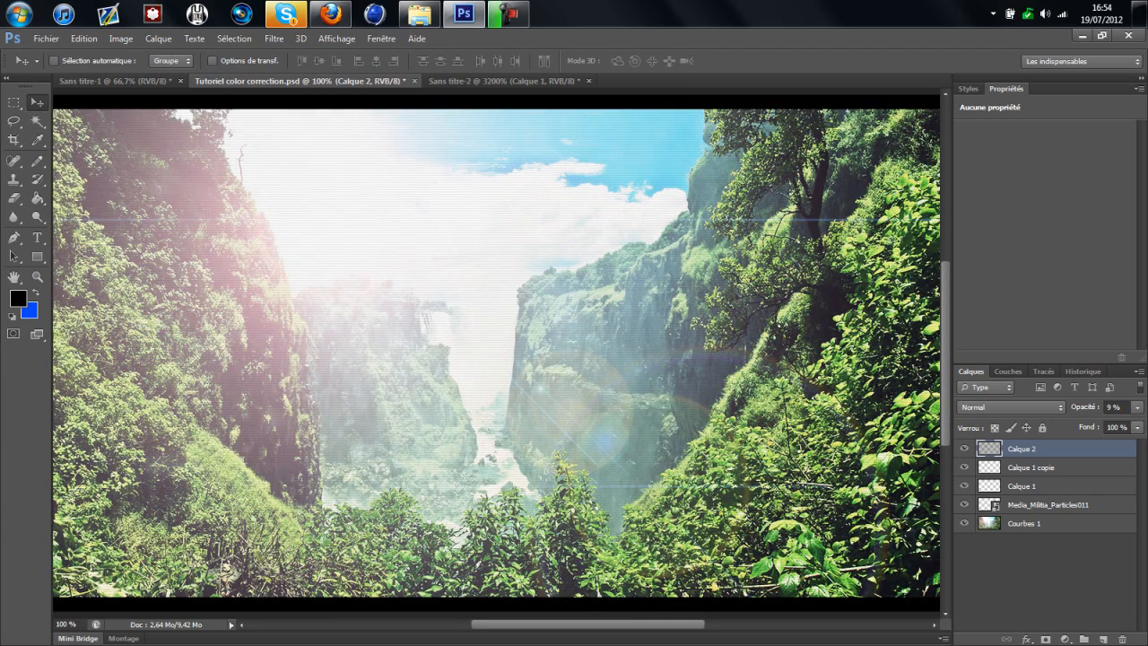
key(ctrl+minus)
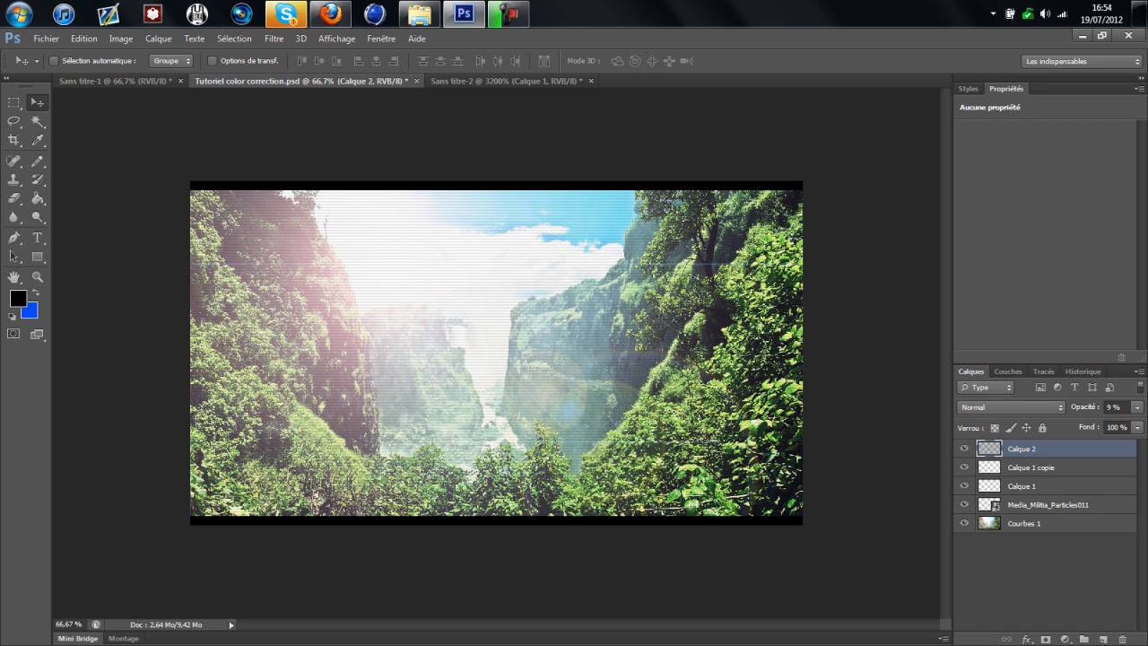
click(508, 13)
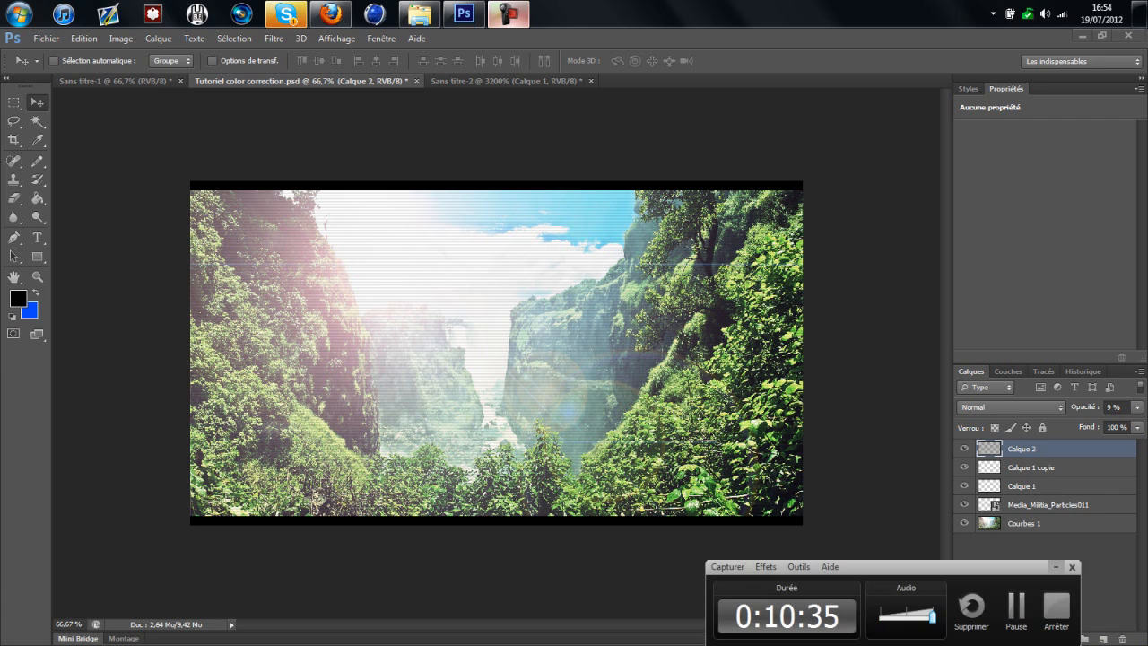
click(508, 14)
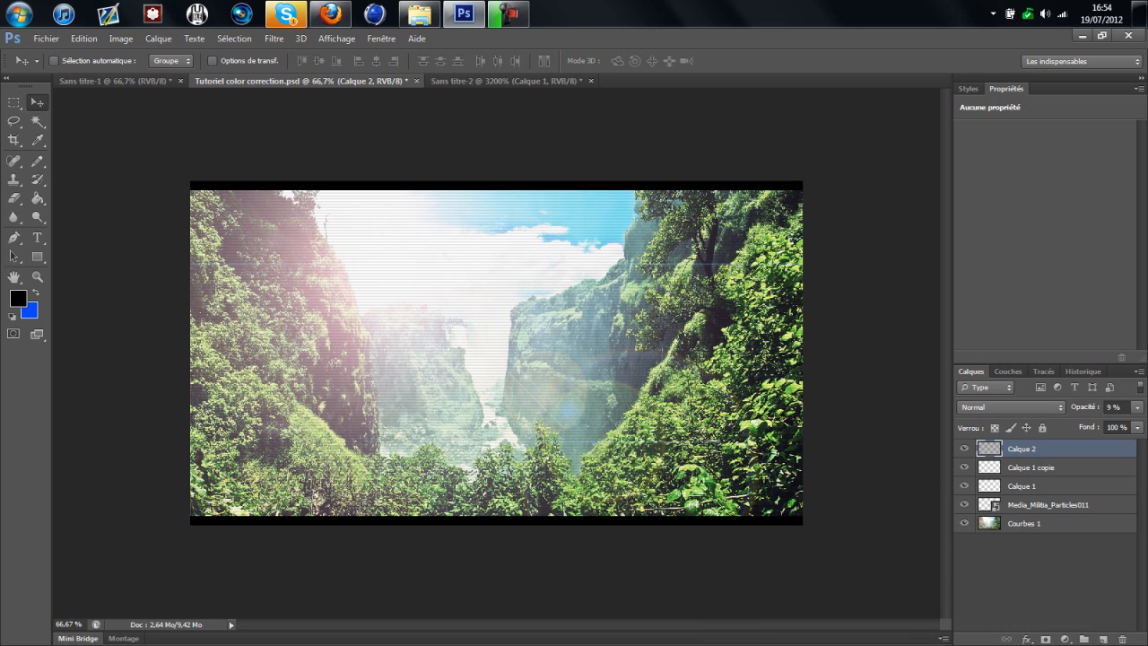
mouse_move(286, 14)
key(ctrl+plus)
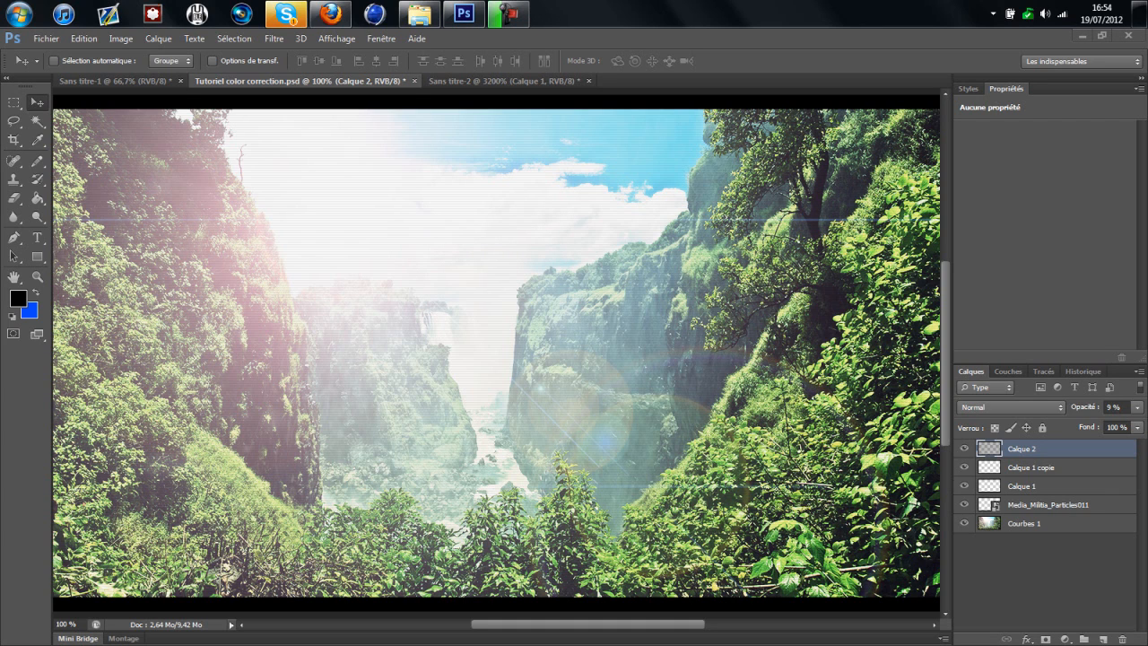
mouse_move(588, 624)
mouse_down()
mouse_move(610, 624)
mouse_move(503, 624)
mouse_move(597, 624)
mouse_move(570, 624)
mouse_move(583, 624)
mouse_up()
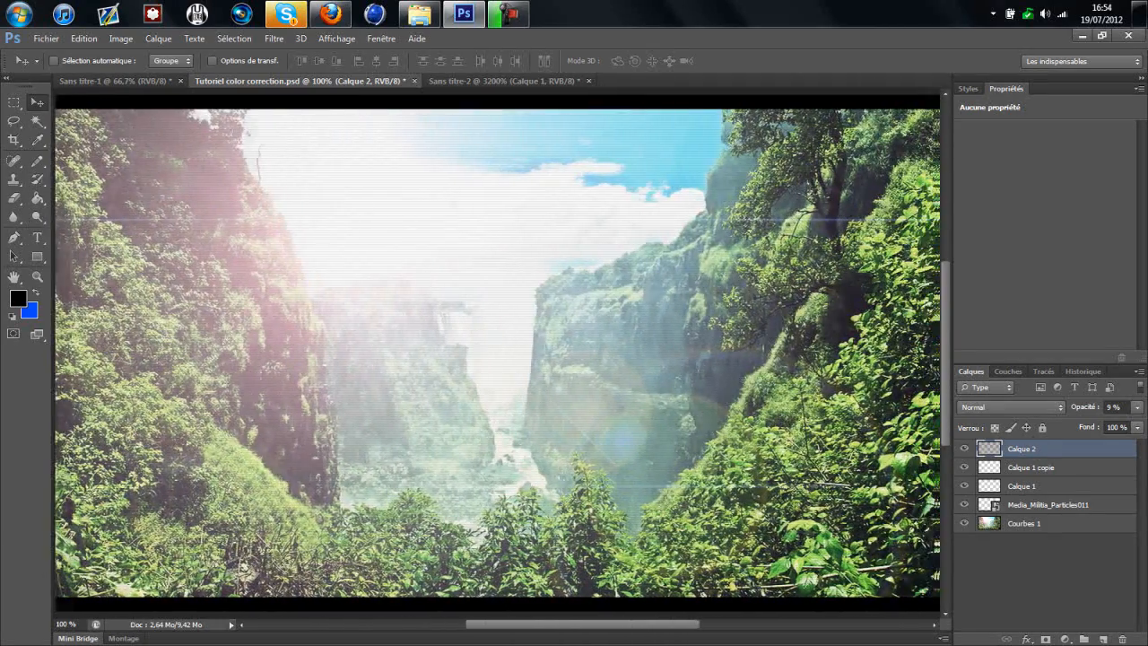
- Switch to Firefox and bring up the SeasonsART YouTube channel page
click(331, 15)
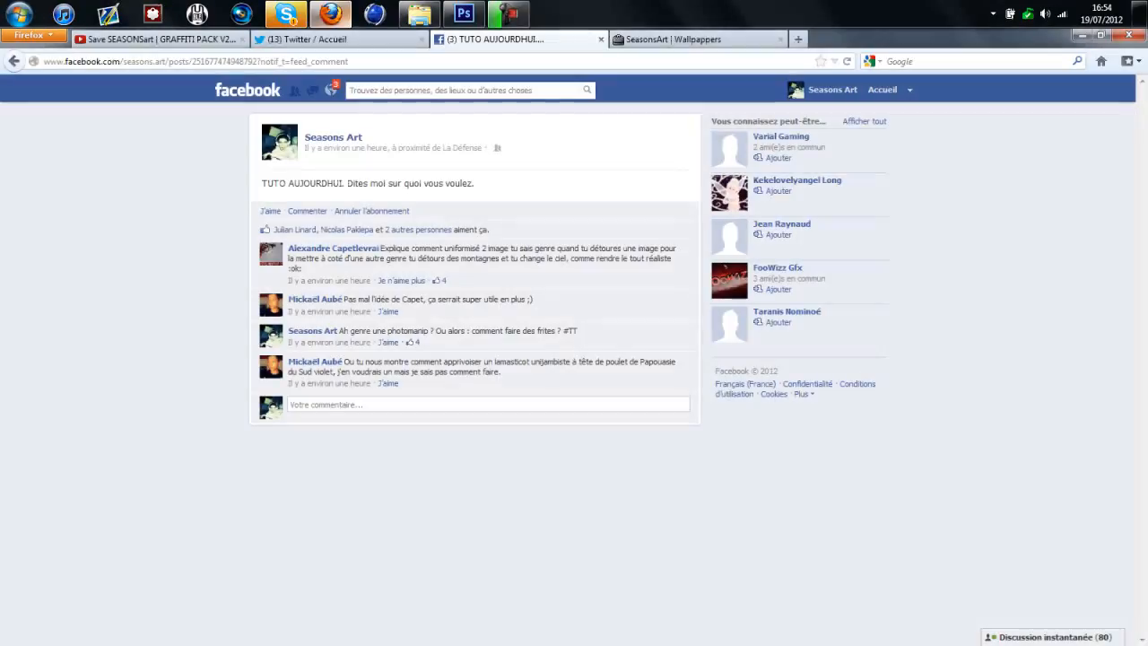
click(336, 40)
click(156, 40)
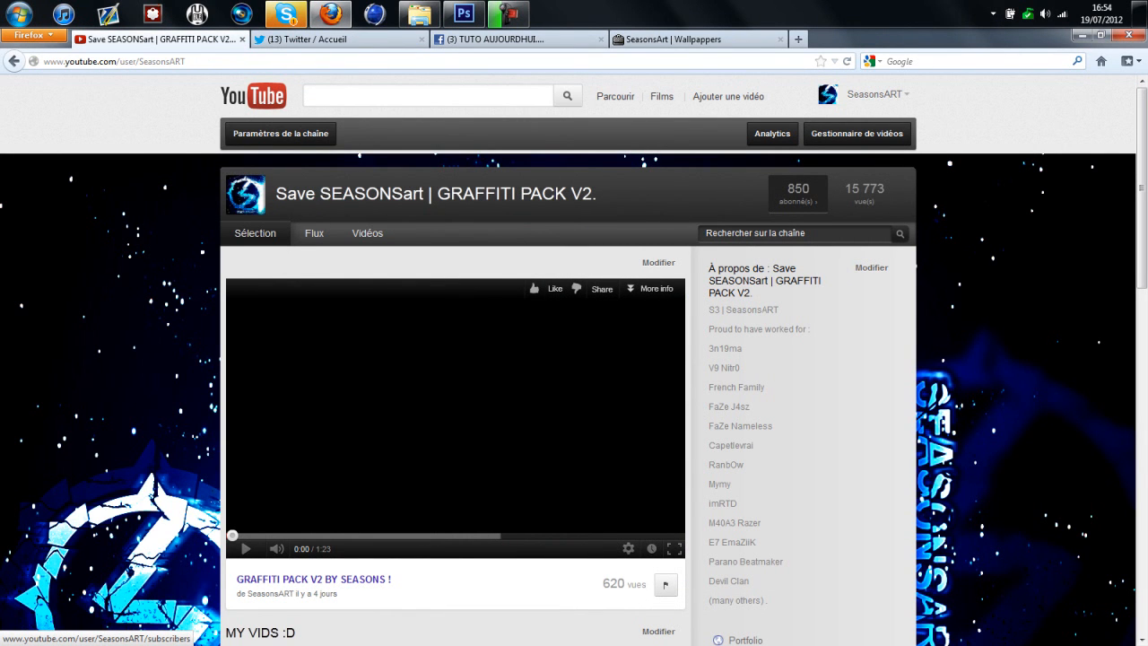
- Play the GRAFFITI PACK V2 video from 0:36, skip ahead to 0:54 and pause it there
click(426, 535)
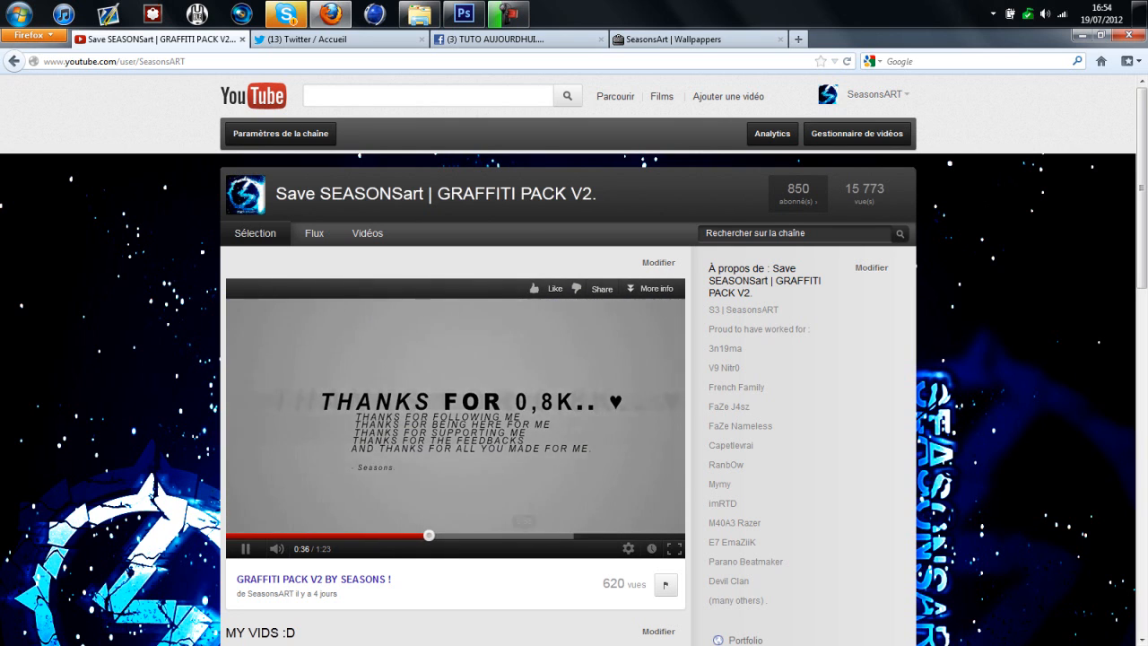
click(455, 409)
scroll(573, 359, down, 2)
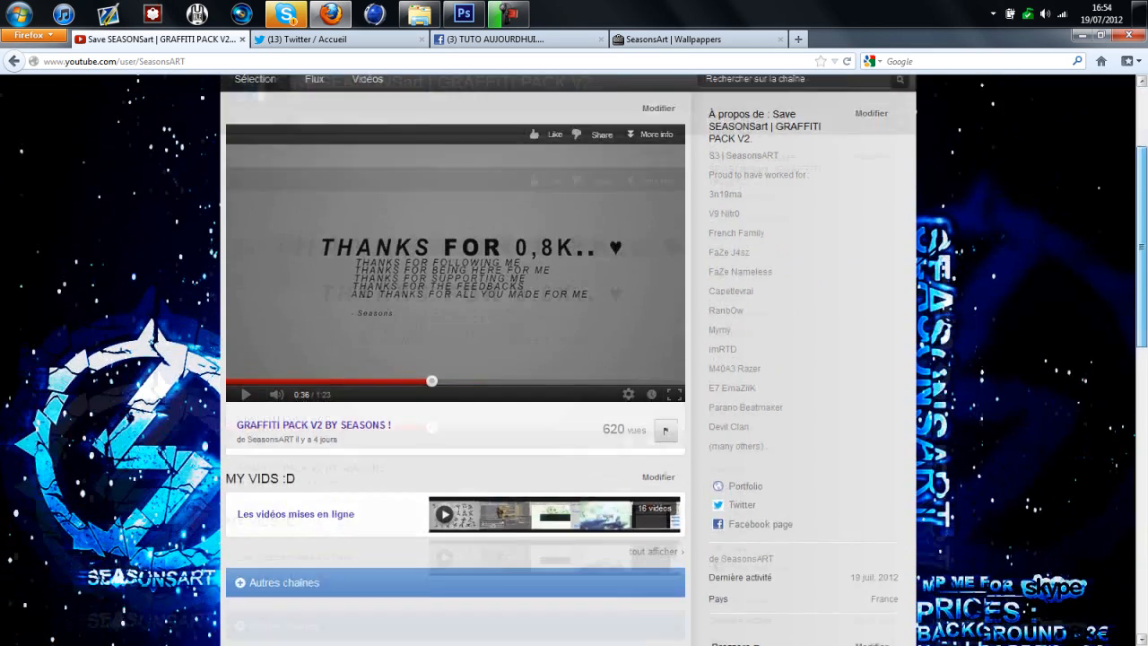
click(502, 358)
click(529, 426)
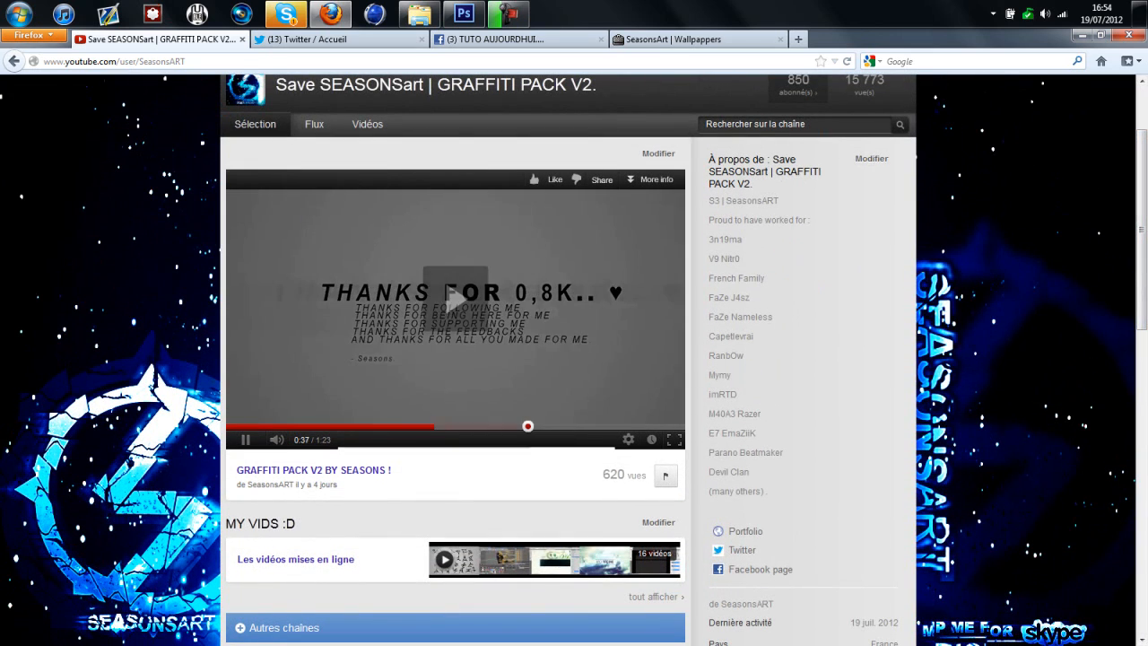
click(525, 376)
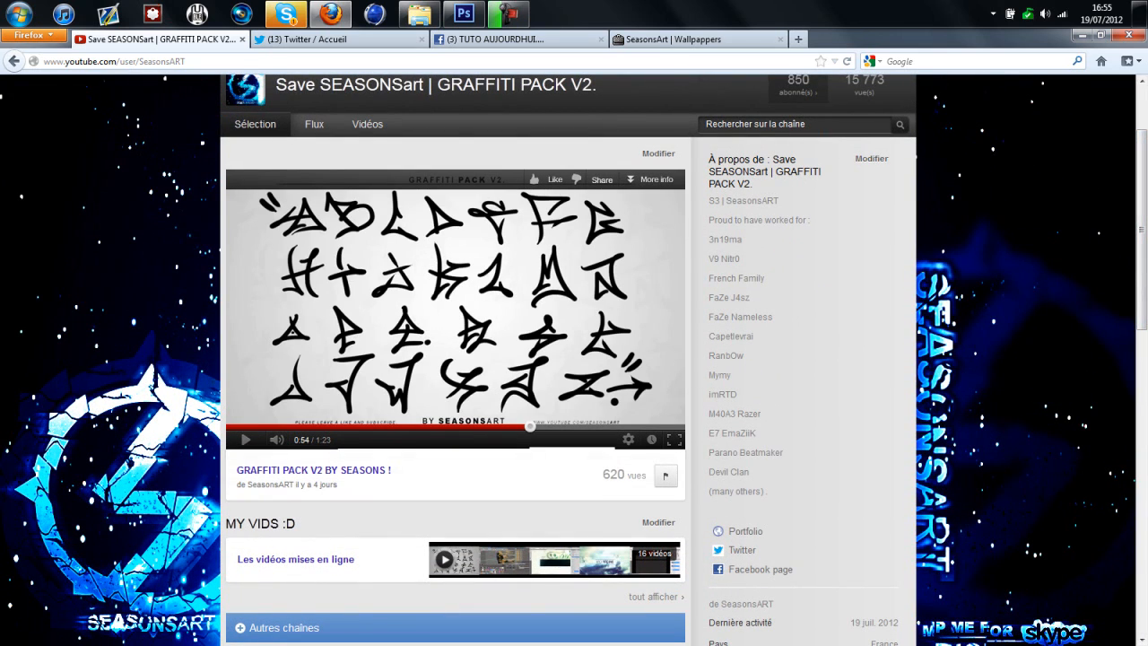
scroll(573, 359, down, 2)
scroll(574, 359, up, 2)
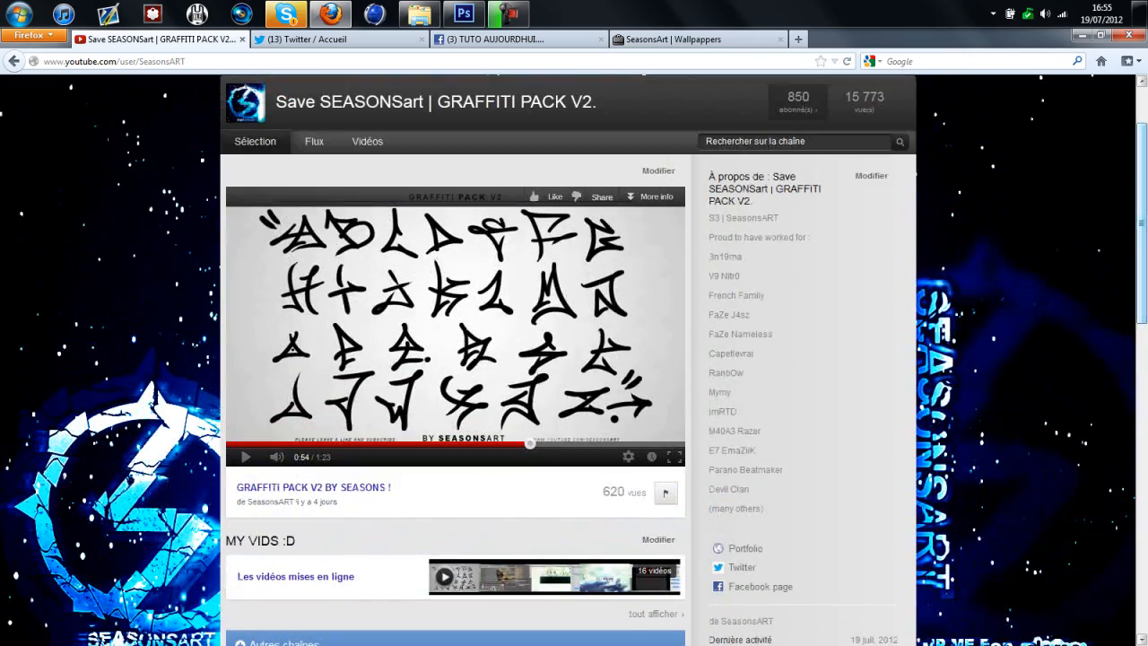
drag(1141, 222, 1141, 187)
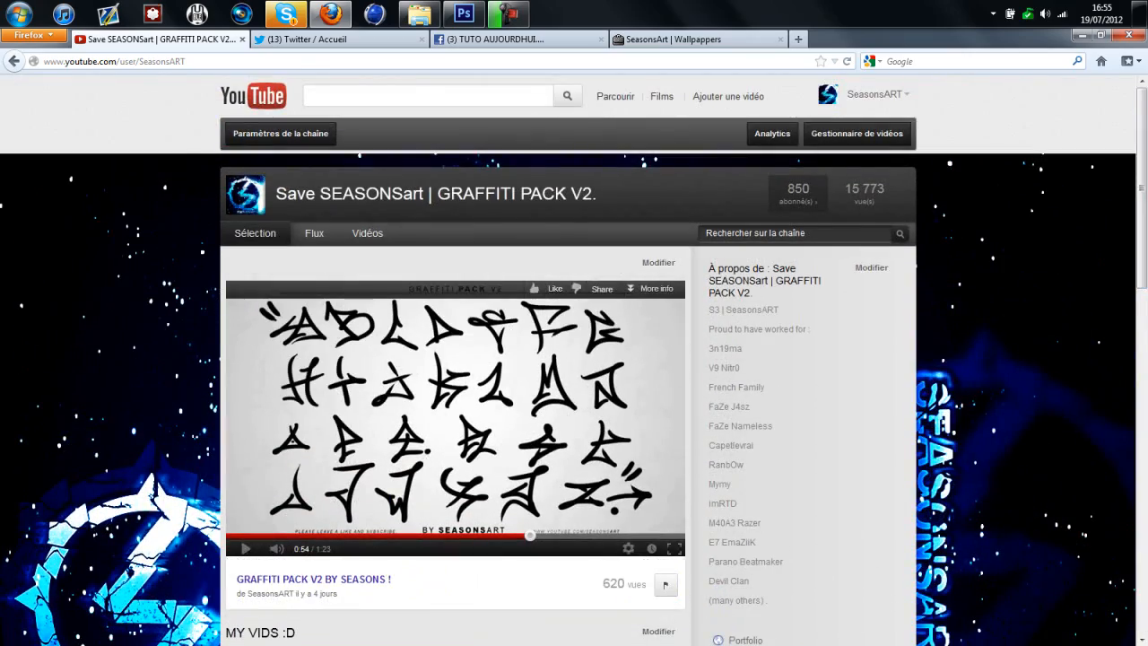
click(863, 95)
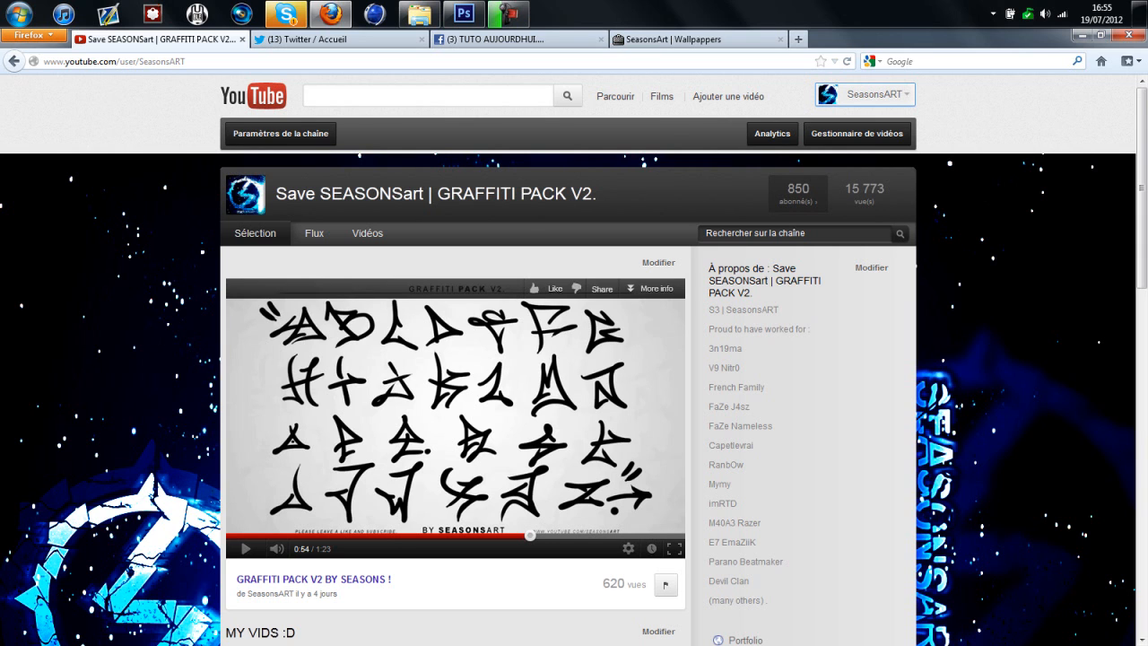
- Switch to Skype to view the contact list and group chat, and return to the YouTube channel page
click(286, 13)
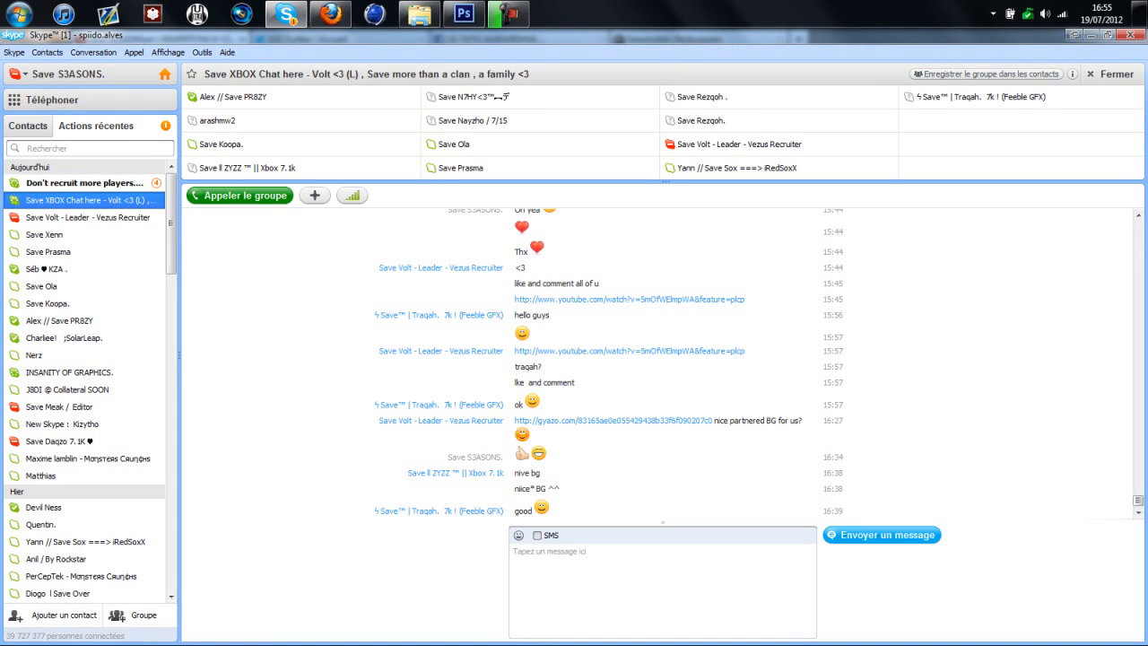
mouse_move(171, 225)
mouse_down()
mouse_move(171, 540)
mouse_move(172, 223)
mouse_up()
click(286, 13)
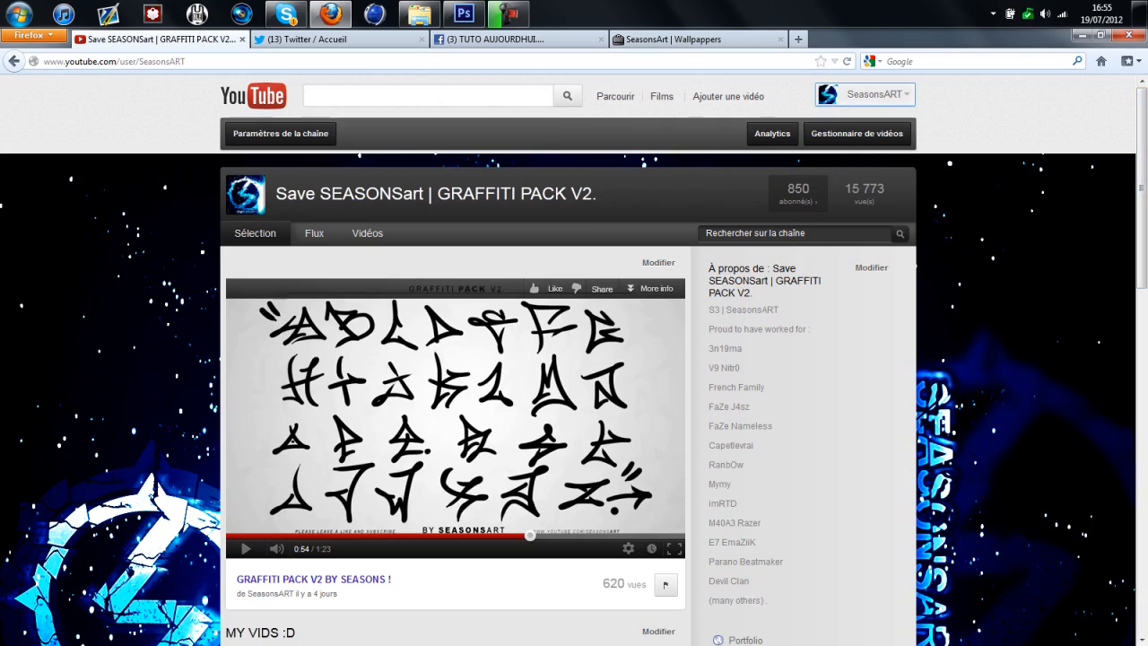
- Examine the channel page's price list, profile links and list of friends' channels
scroll(574, 358, down, 2)
scroll(574, 359, down, 7)
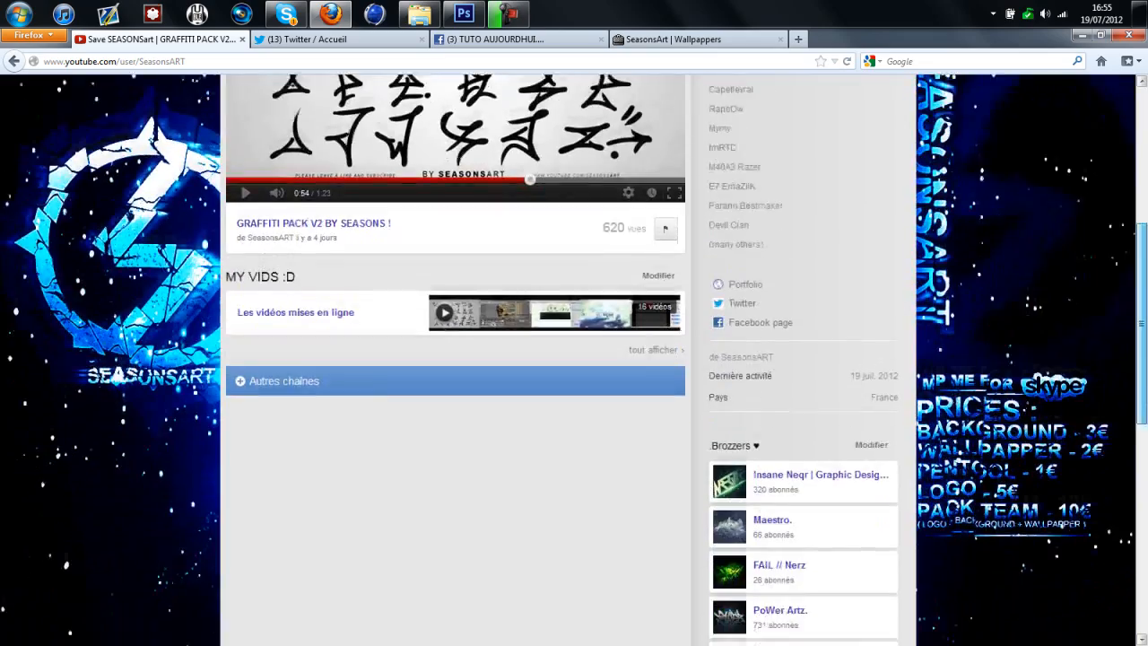
scroll(574, 358, up, 8)
scroll(574, 359, down, 3)
scroll(574, 359, down, 2)
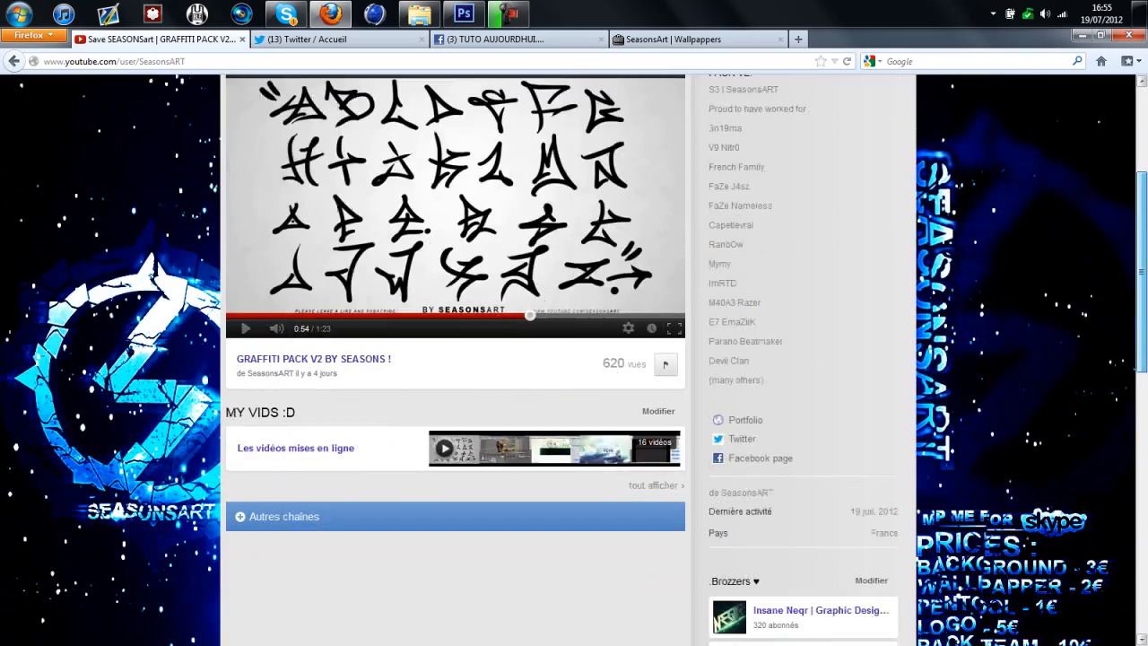
scroll(574, 359, up, 4)
scroll(574, 358, down, 5)
scroll(574, 359, down, 4)
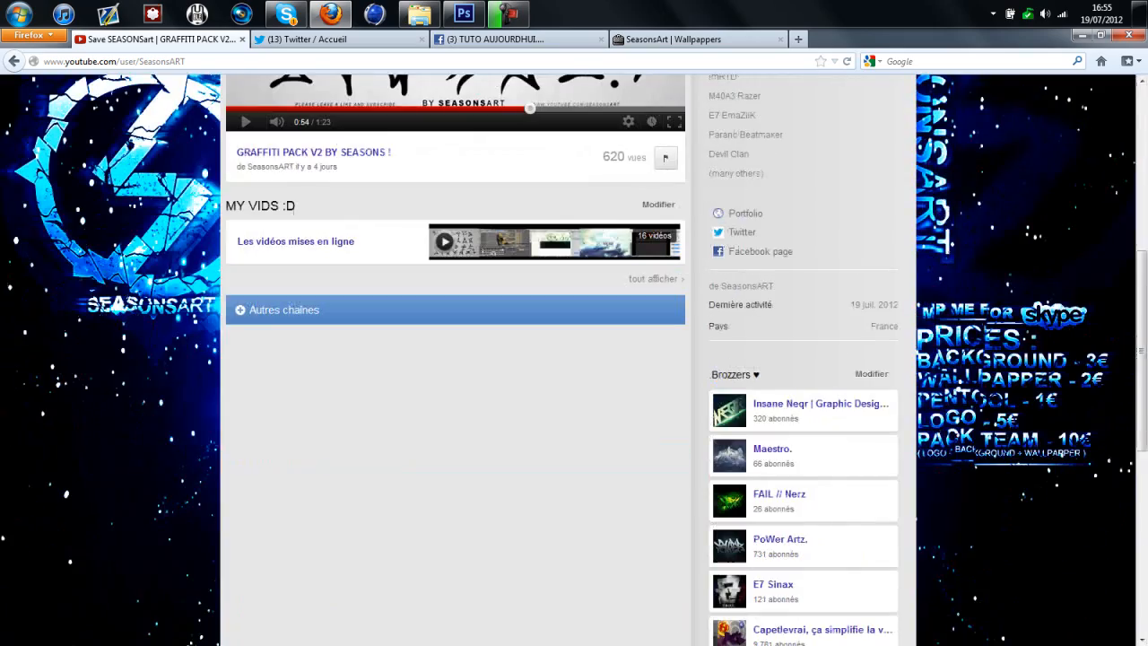
scroll(574, 358, down, 6)
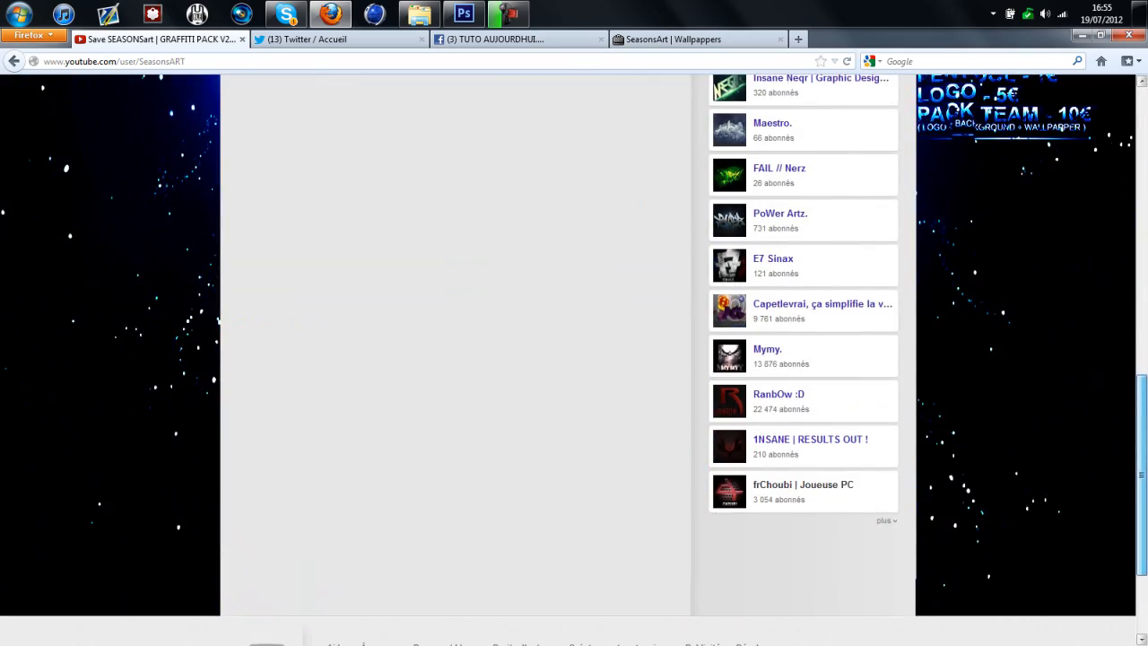
scroll(573, 359, up, 10)
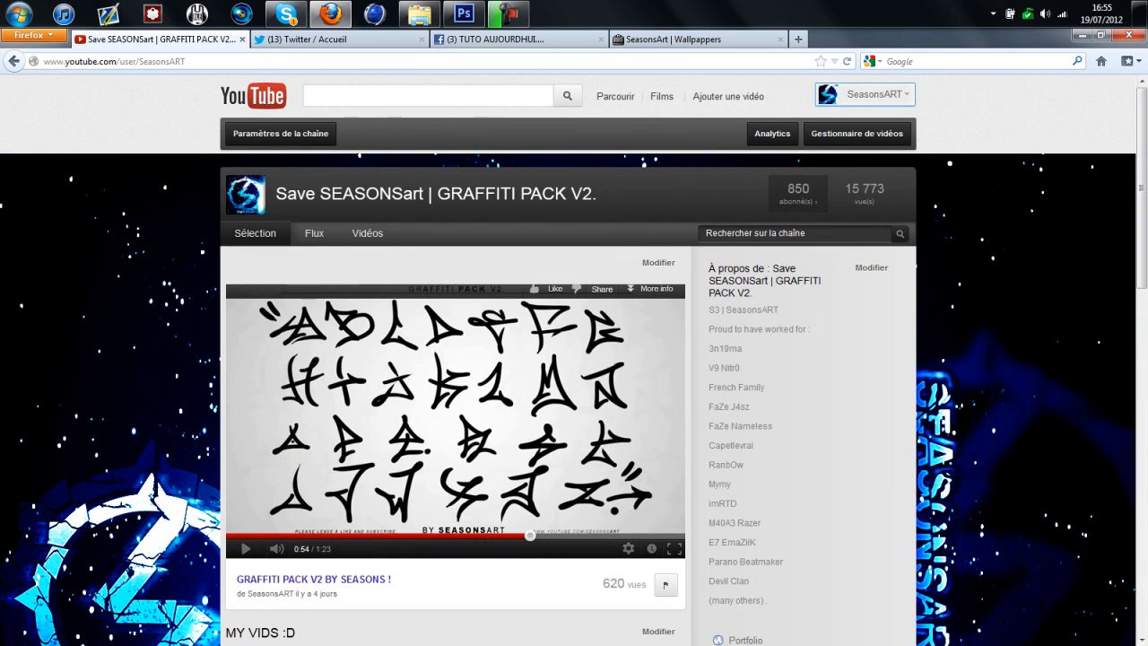
drag(274, 193, 315, 194)
click(316, 194)
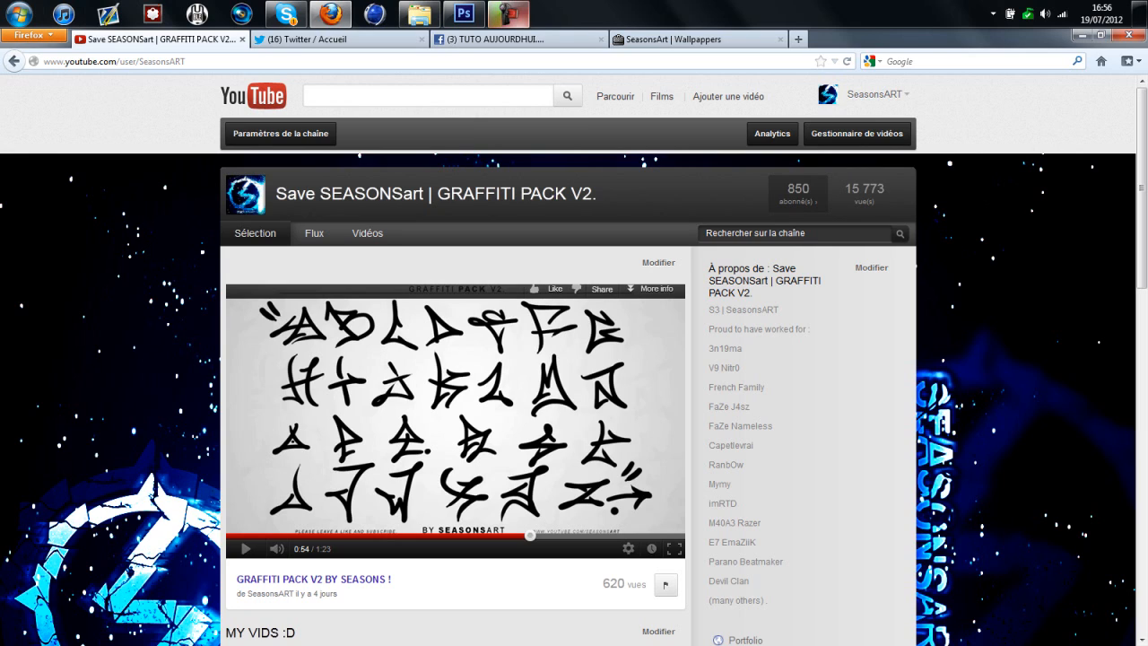
click(509, 13)
click(508, 13)
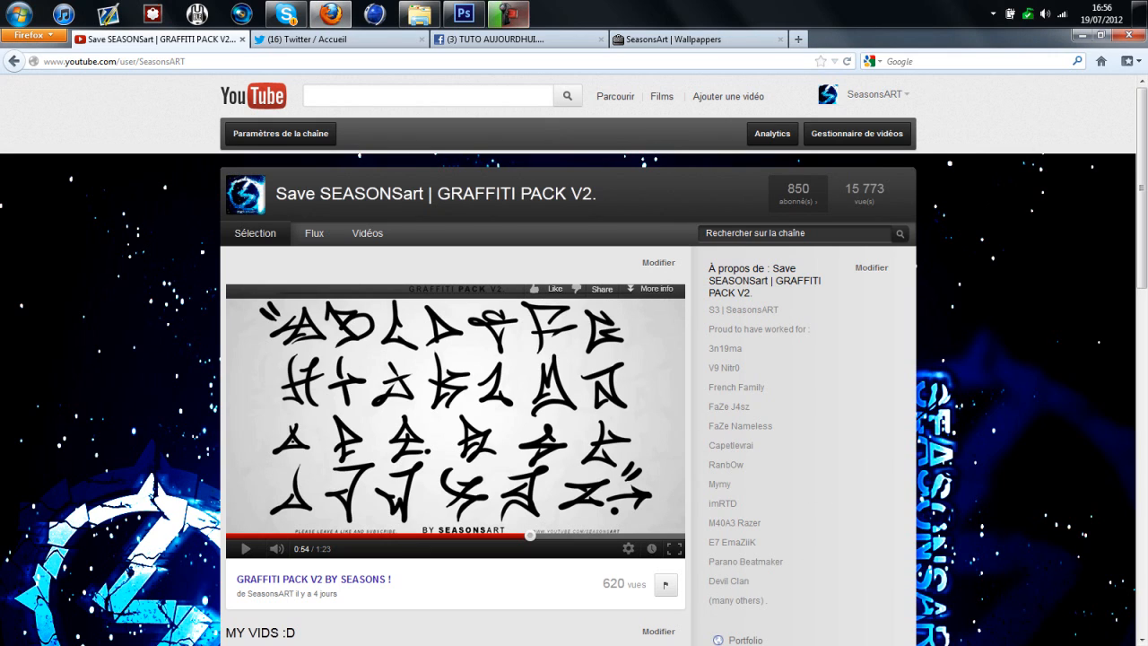